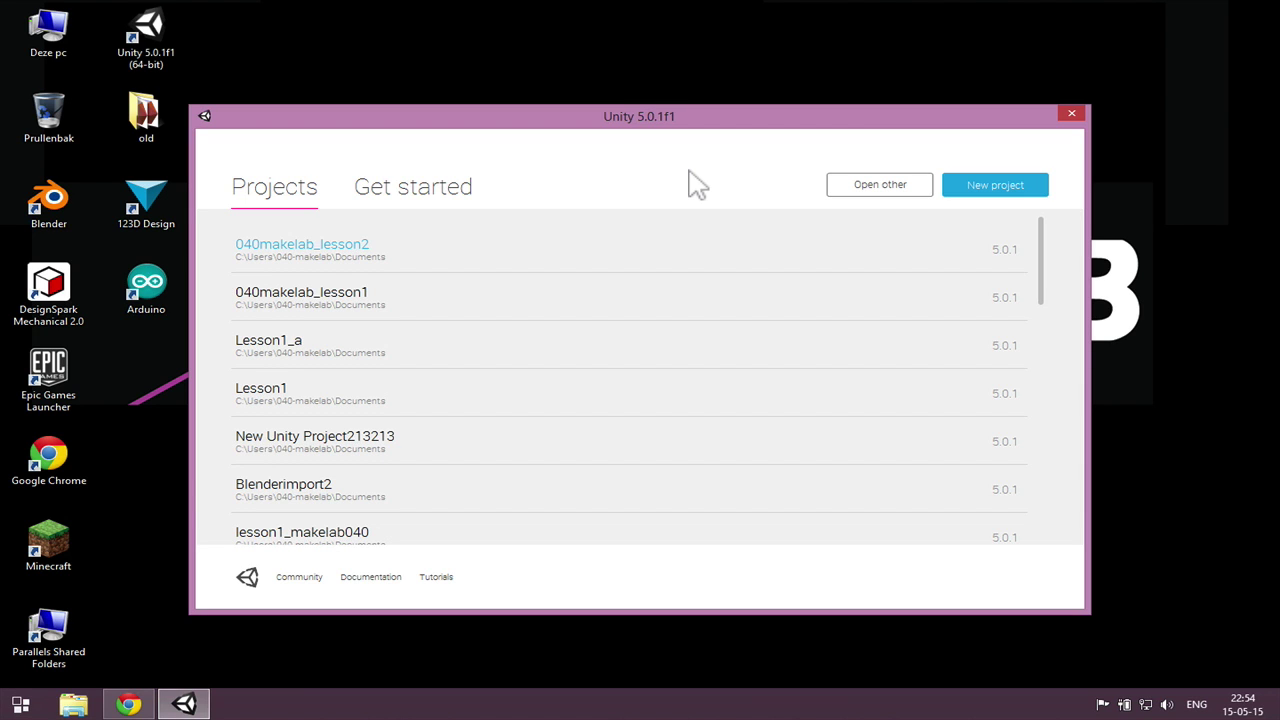
pyautogui.moveTo(714, 122); pyautogui.dragTo(728, 92)
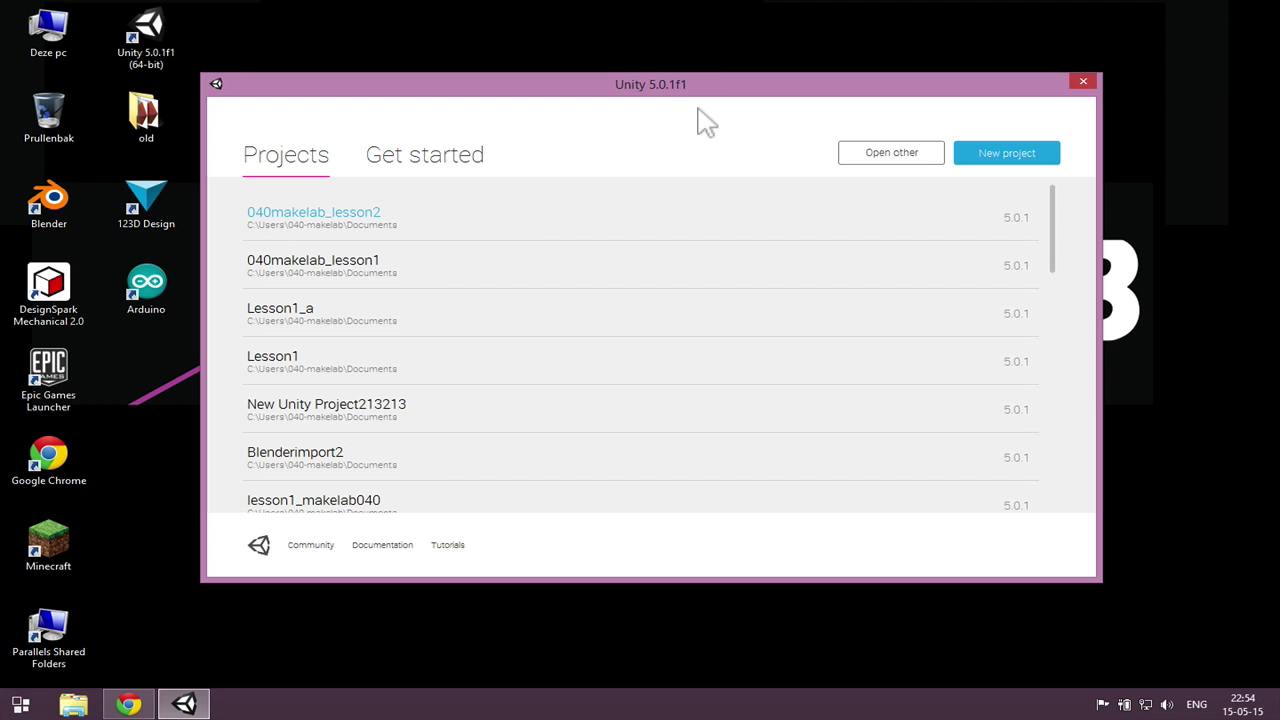
pyautogui.moveTo(698, 85); pyautogui.dragTo(701, 64)
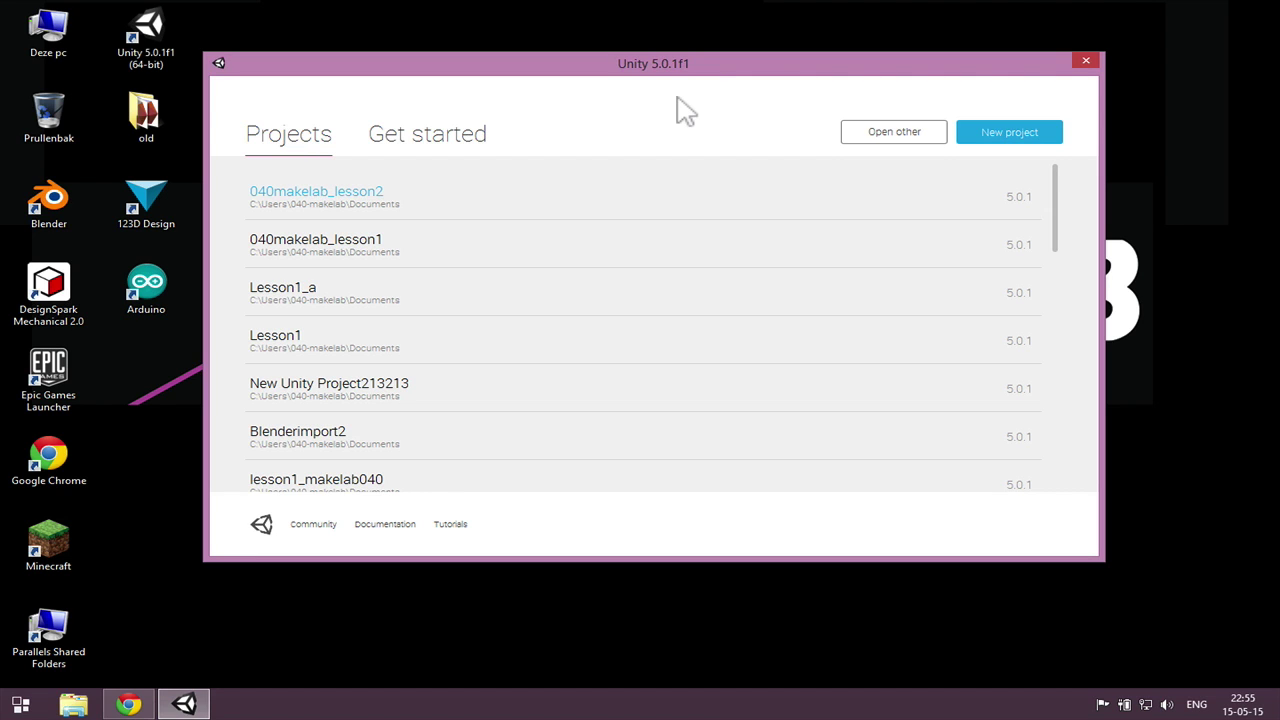
pyautogui.moveTo(694, 72); pyautogui.dragTo(697, 65)
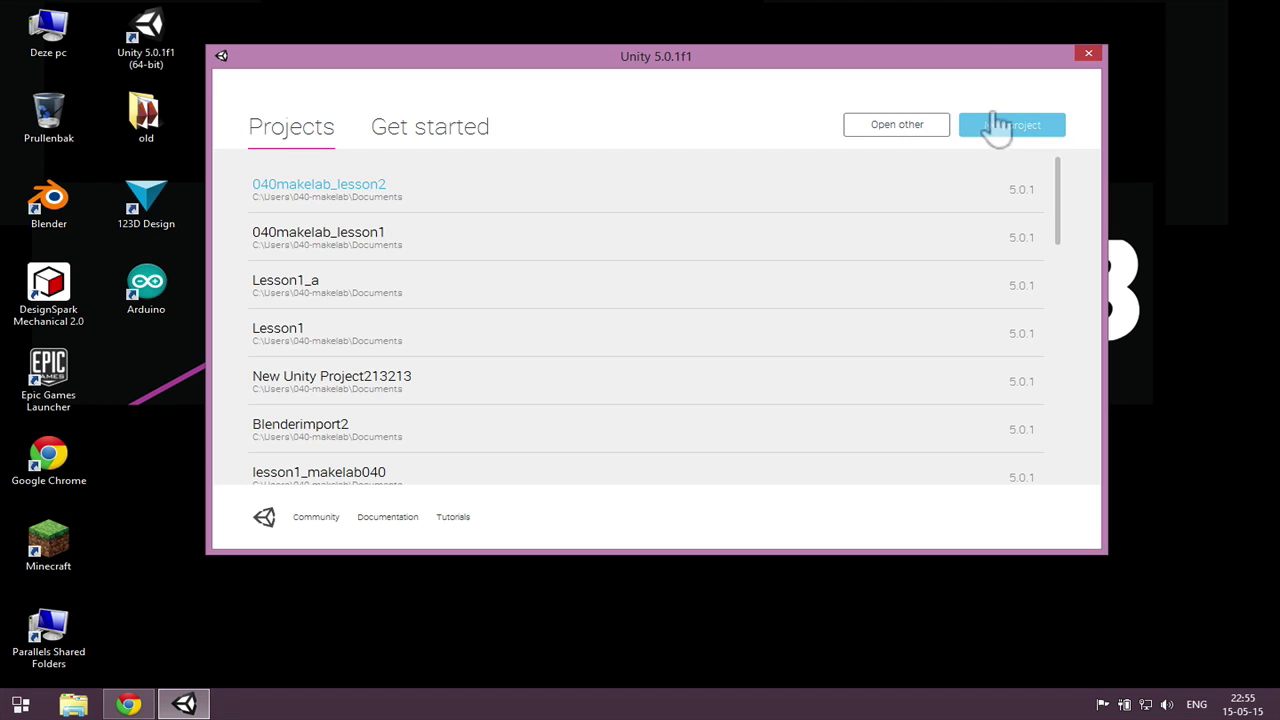
# Create a new 3D project named 040makelab_lesson3 in the default Documents location
pyautogui.click(1005, 124)
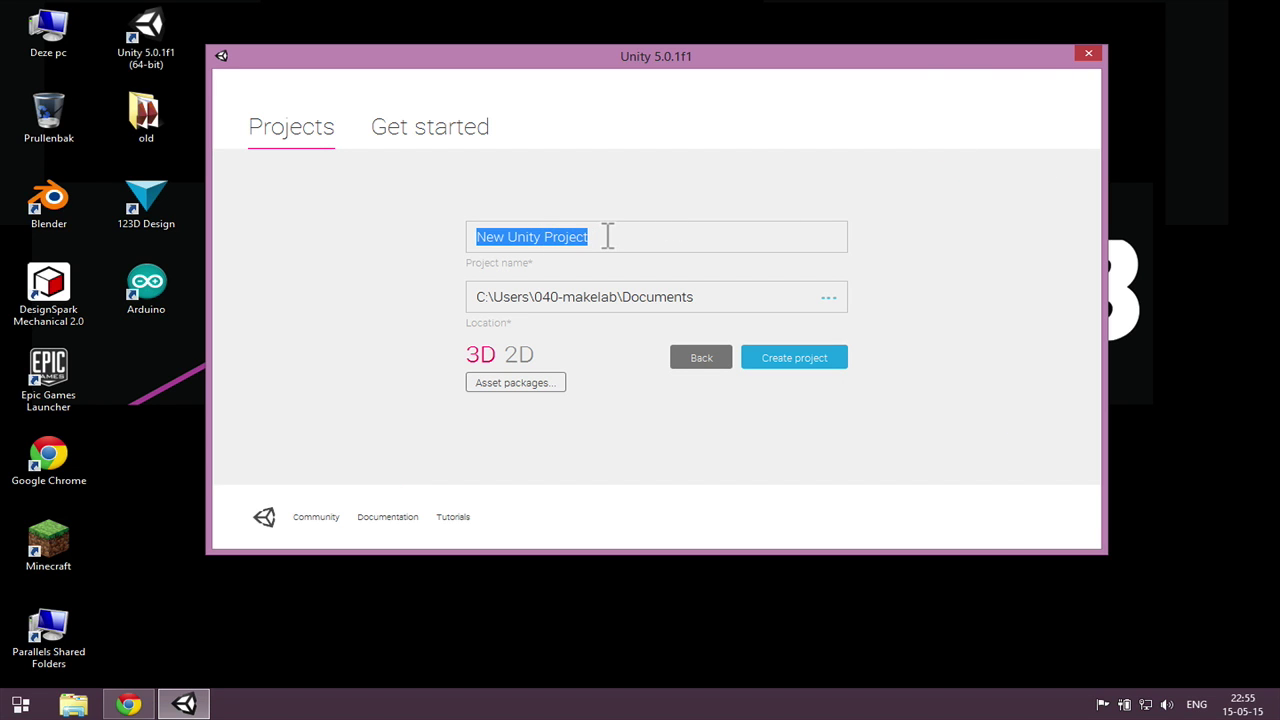
pyautogui.write('040ma')
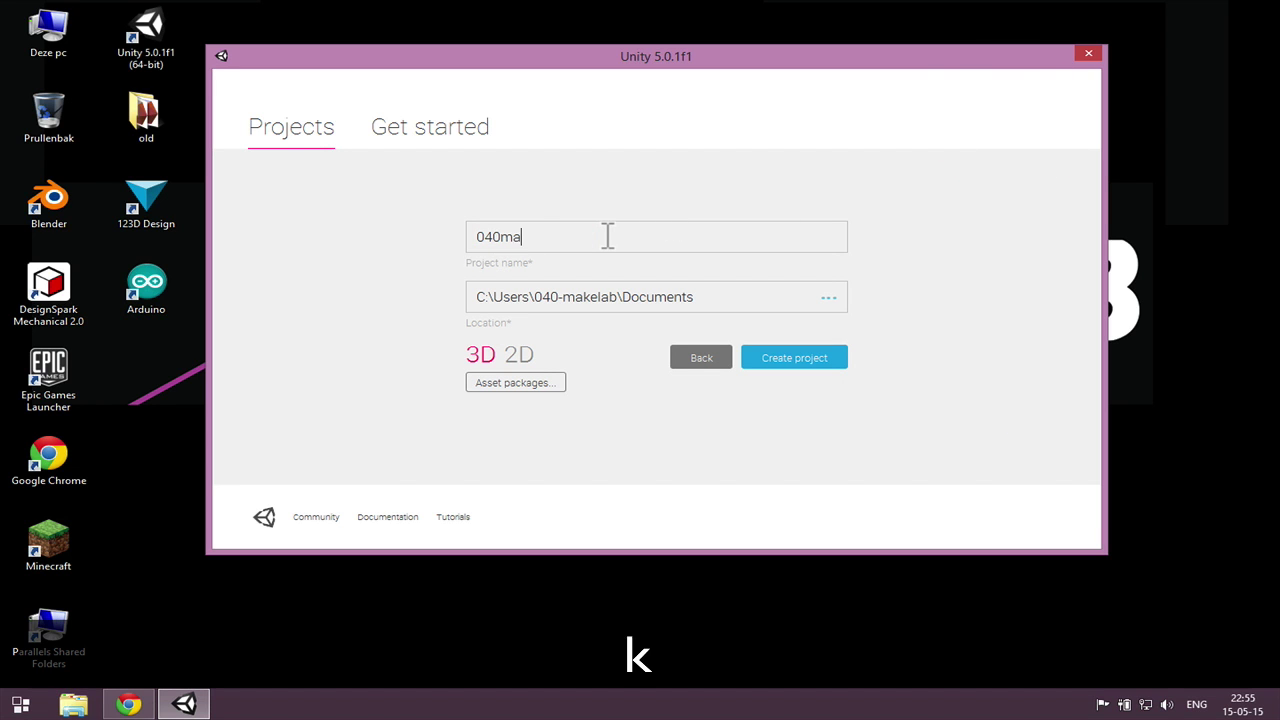
pyautogui.write('kelab_lesson3')
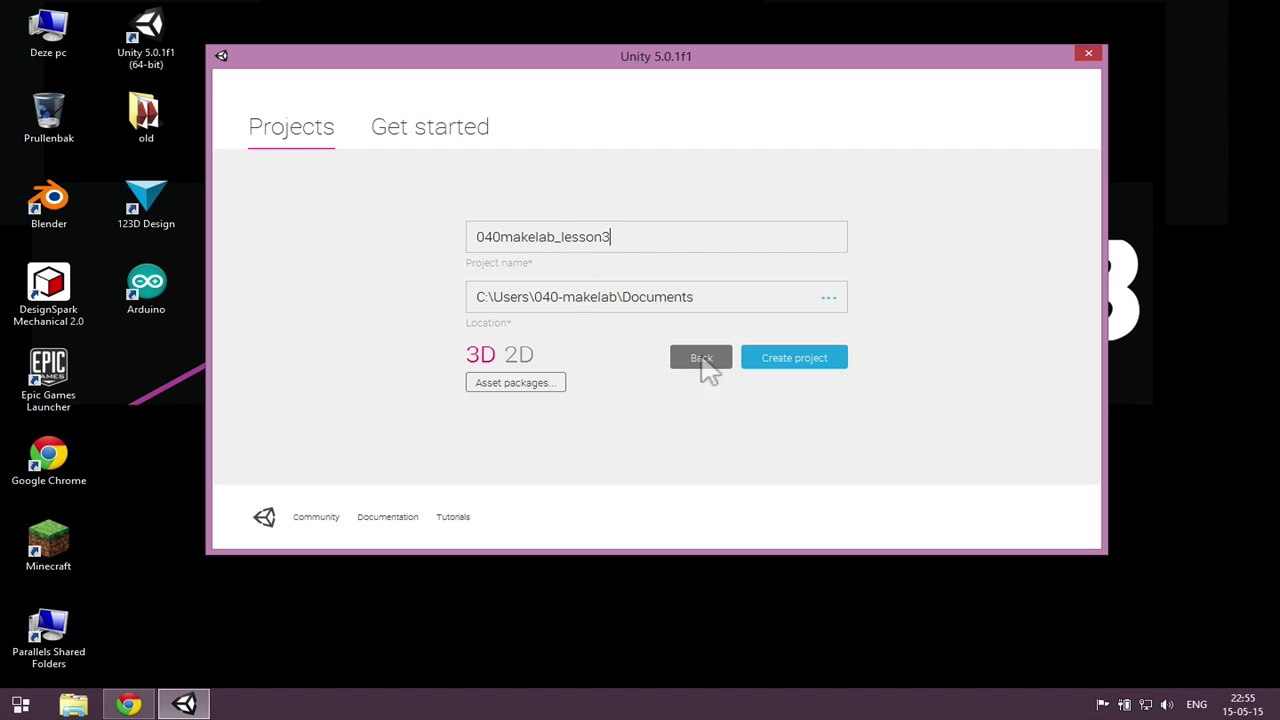
pyautogui.click(803, 359)
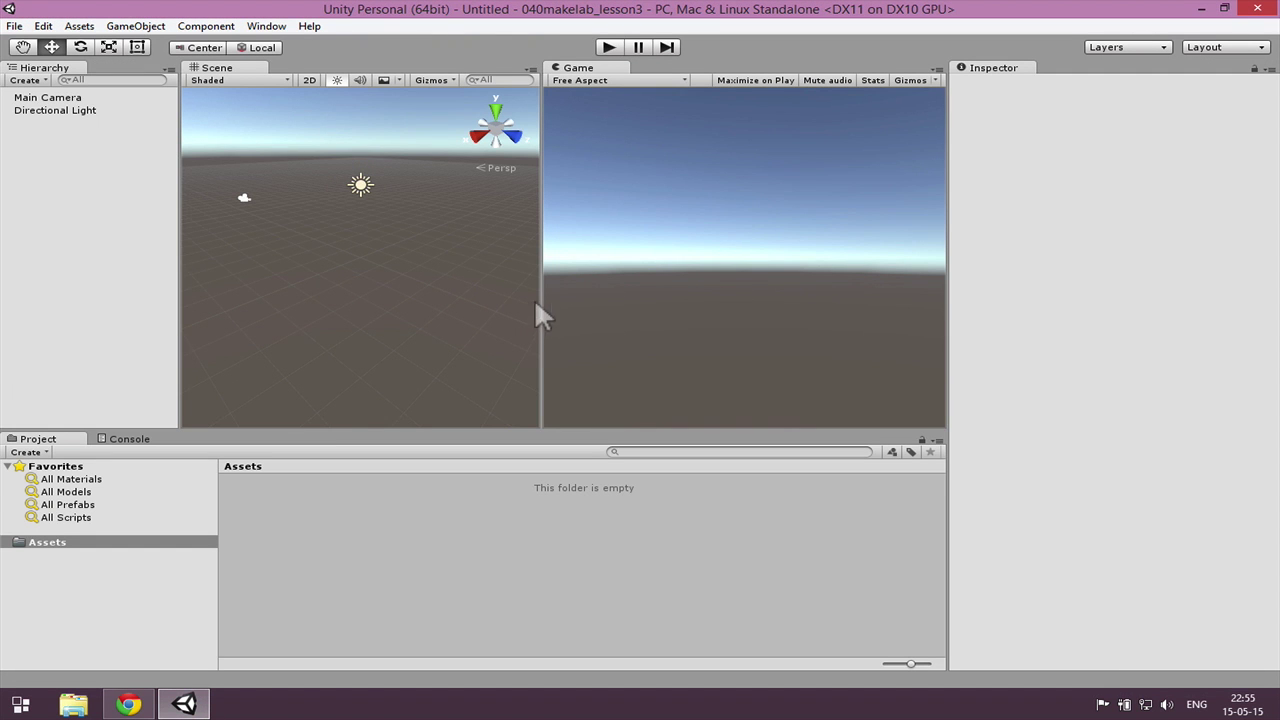
# Widen the Scene view slightly and import the complete custom package vuforia-unity-mobile-android-ios-4-2-3 from the Downloads folder
pyautogui.moveTo(536, 304); pyautogui.dragTo(558, 303)
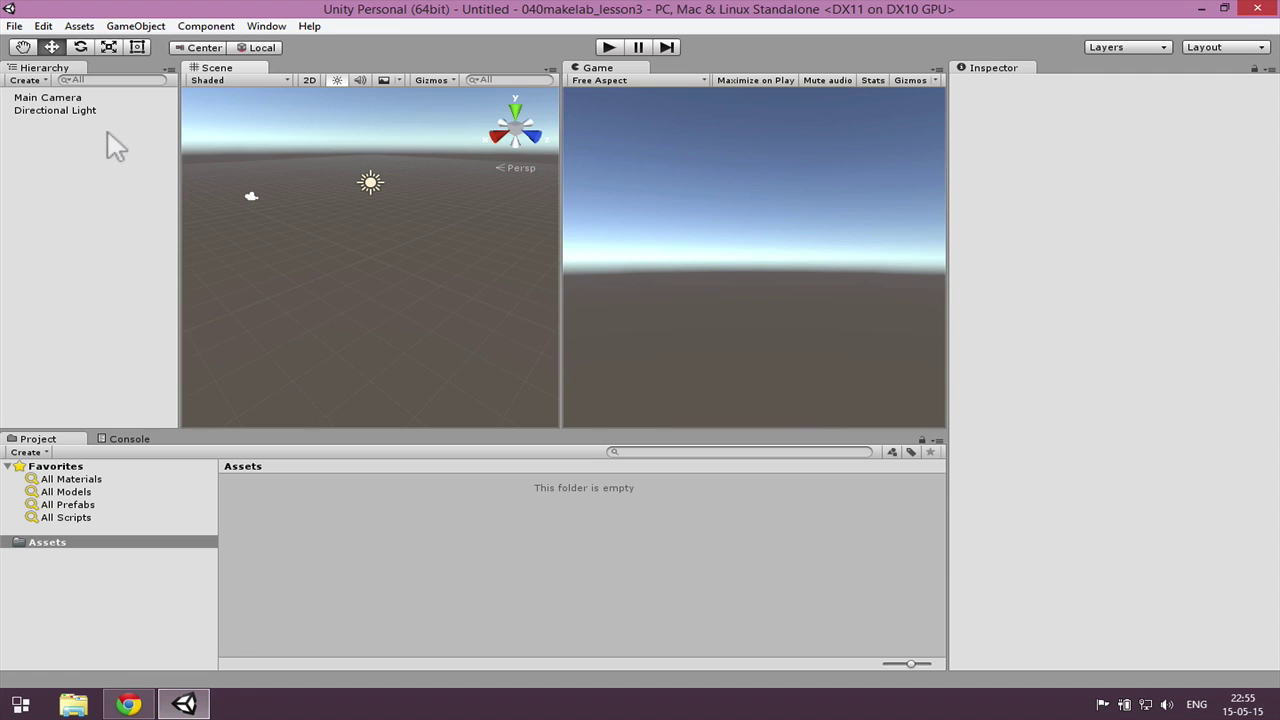
pyautogui.click(160, 270)
pyautogui.click(64, 25)
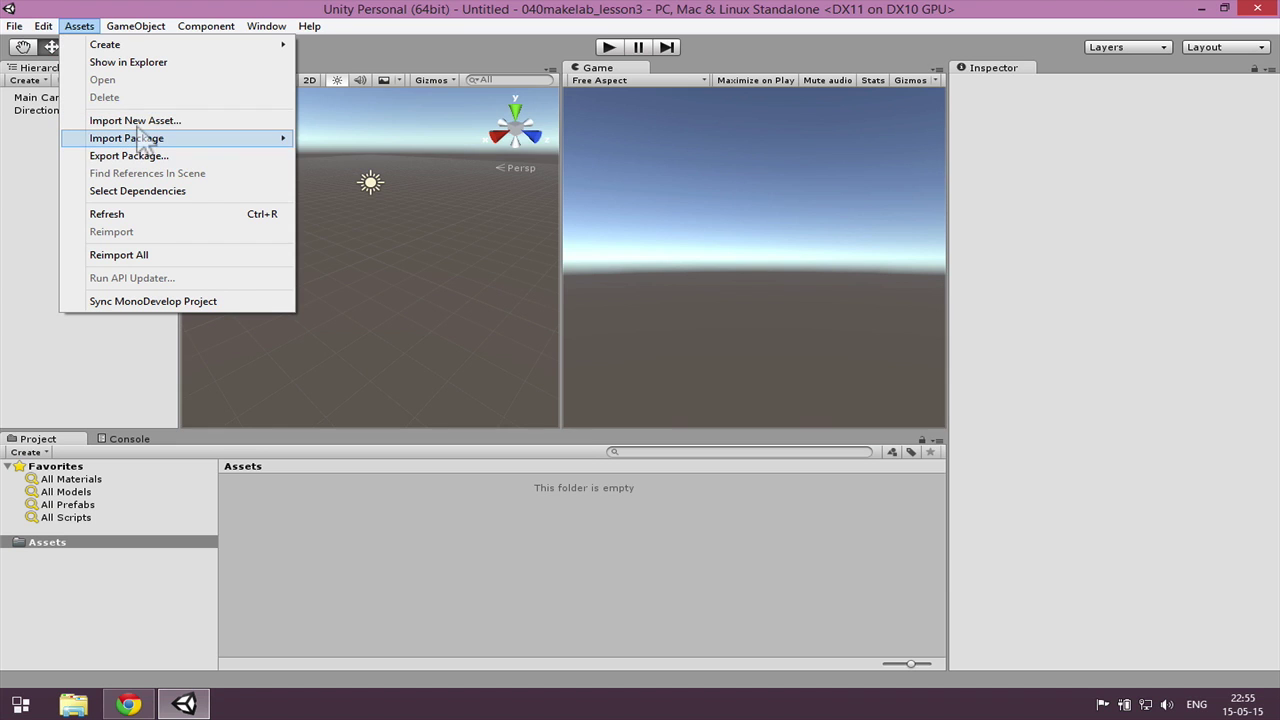
pyautogui.moveTo(140, 142)
pyautogui.click(342, 142)
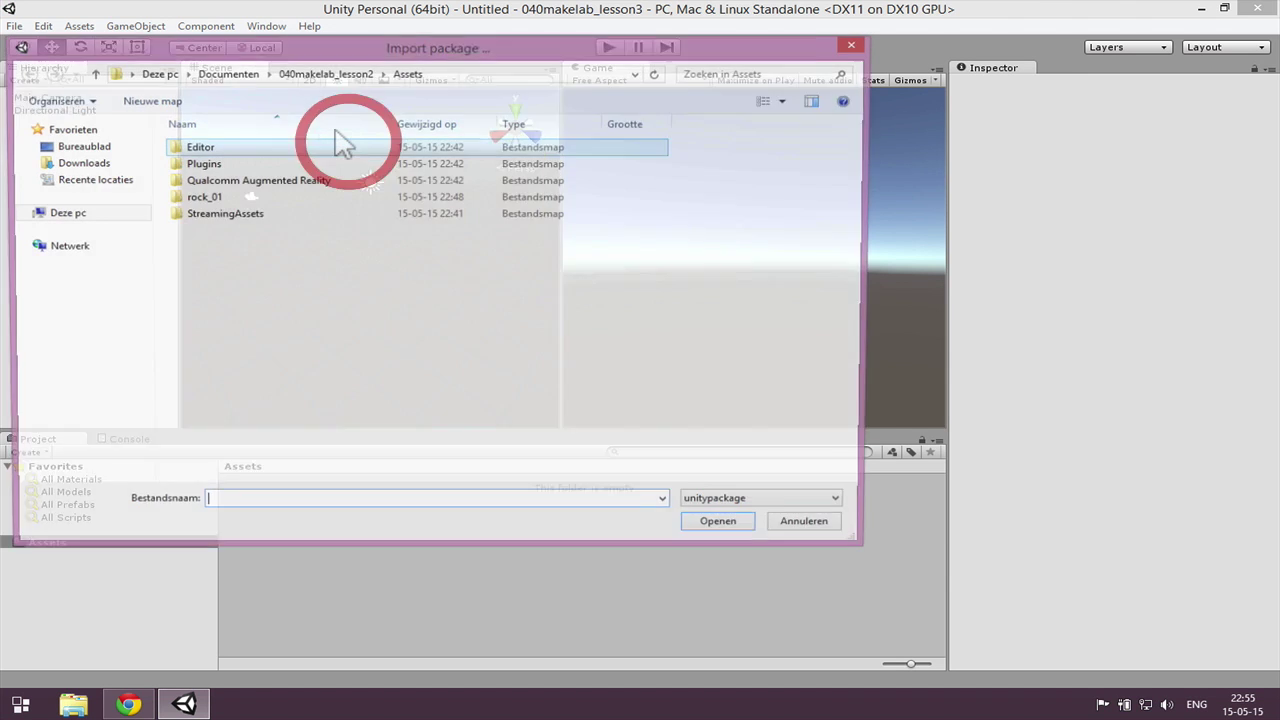
pyautogui.click(72, 163)
pyautogui.click(710, 150)
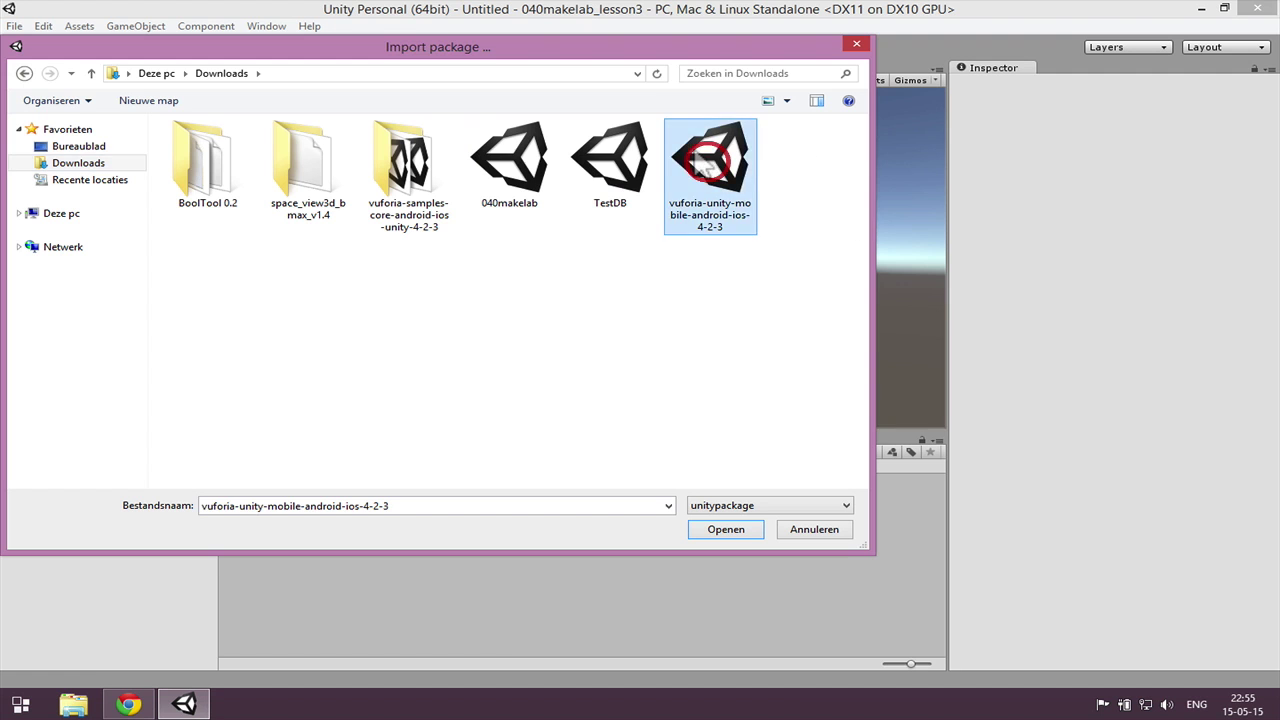
pyautogui.click(720, 532)
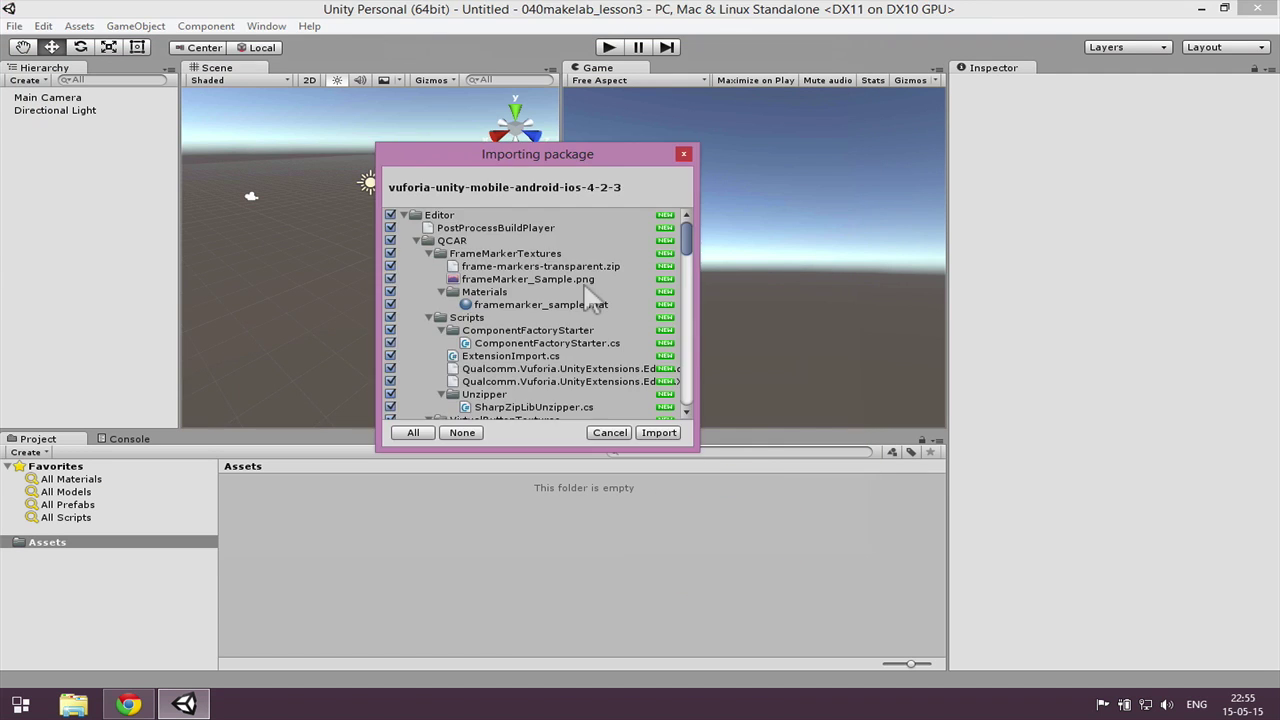
pyautogui.click(660, 432)
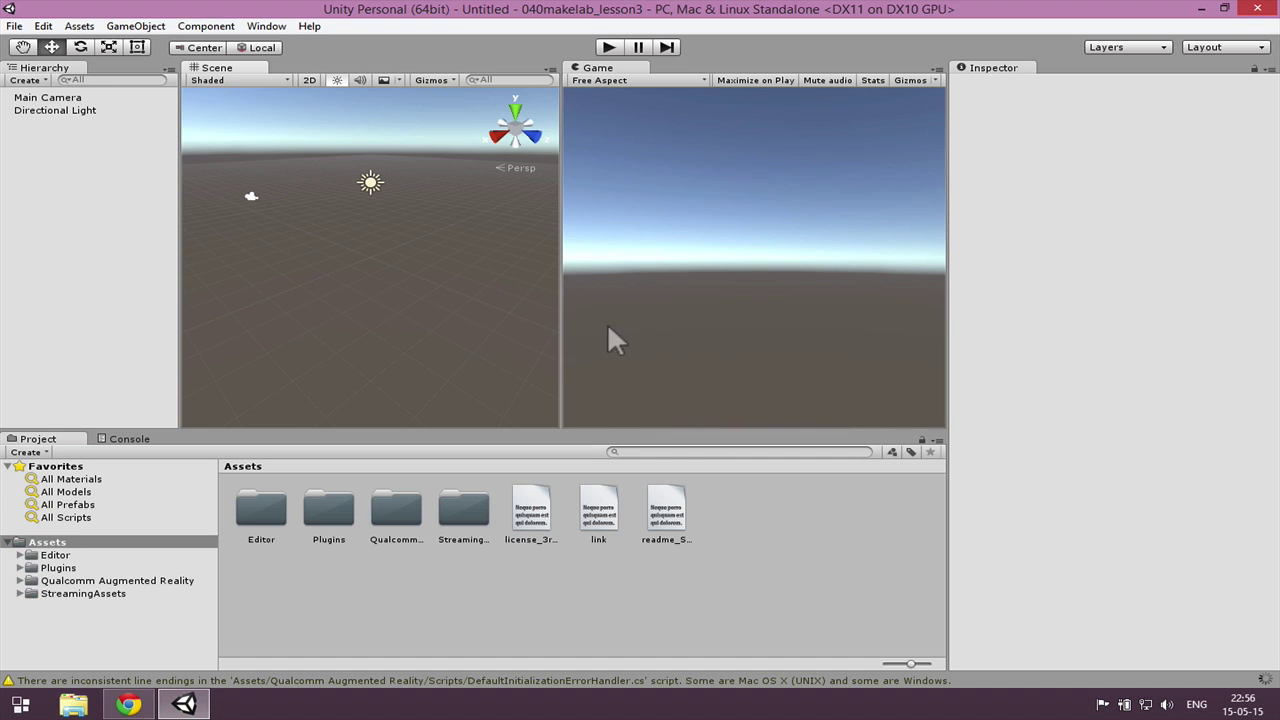
# Import the custom package TestDB from the Downloads folder with all of its contents
pyautogui.click(79, 26)
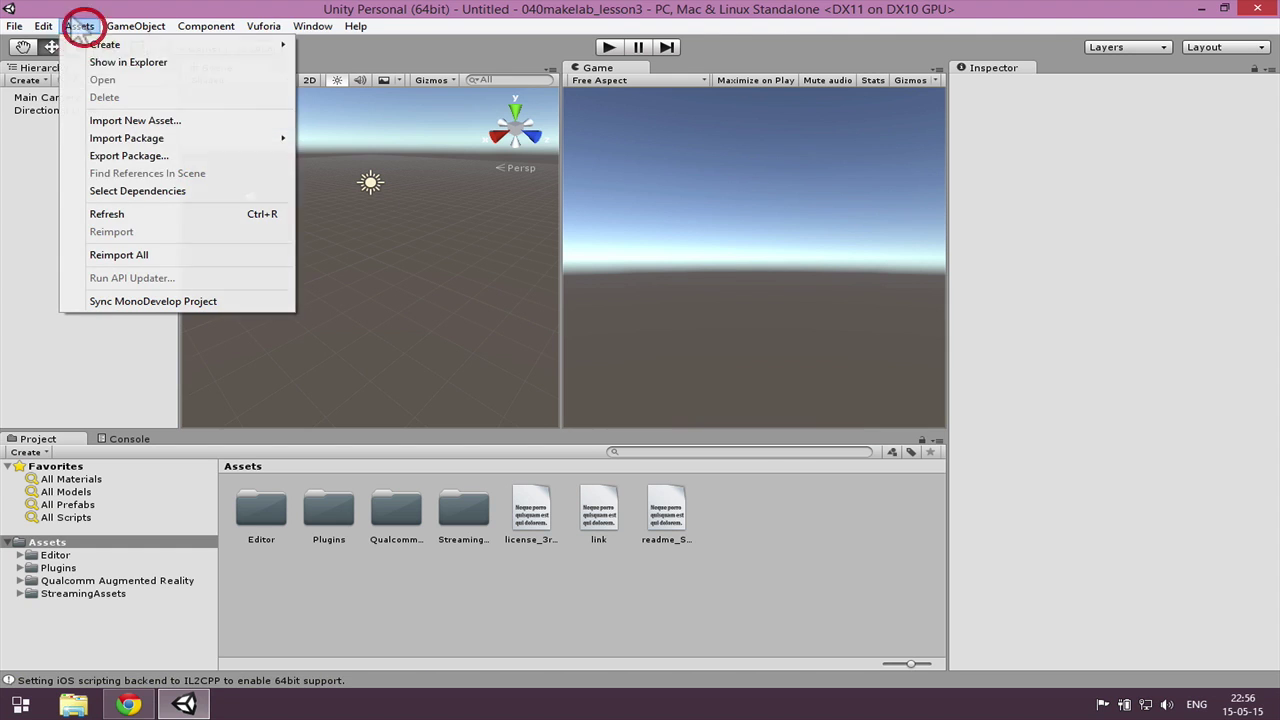
pyautogui.moveTo(205, 138)
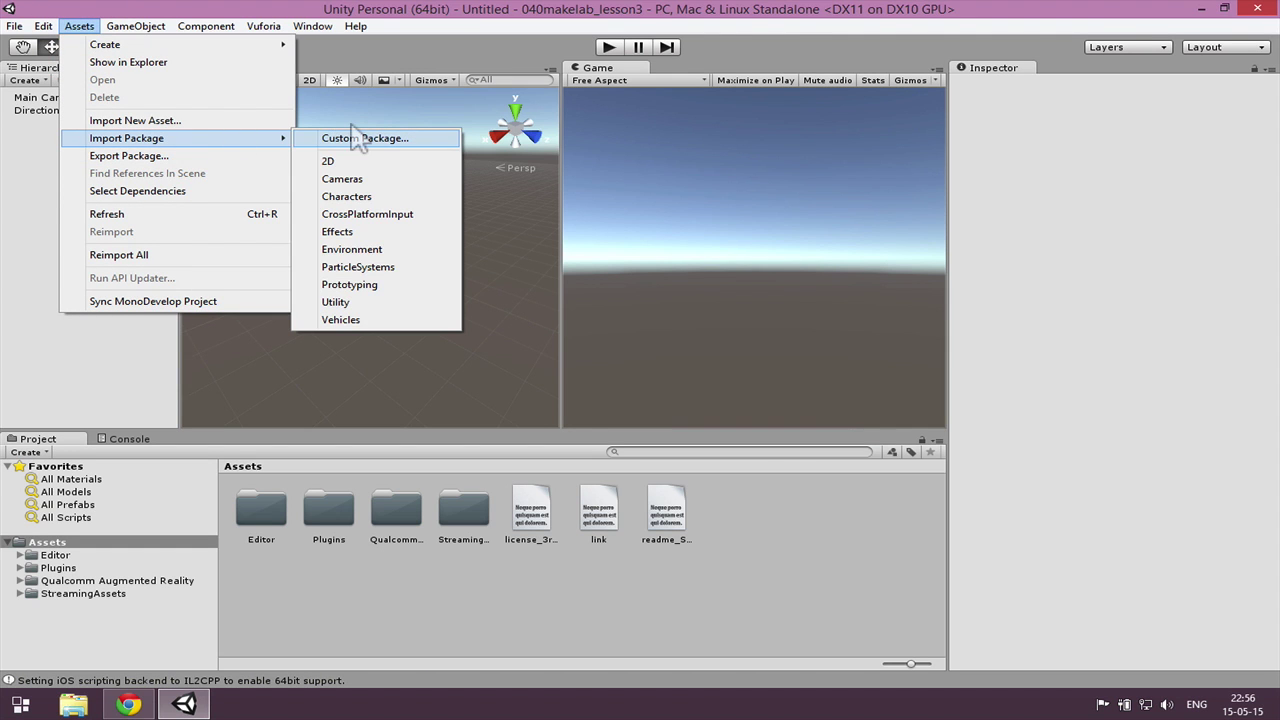
pyautogui.click(358, 138)
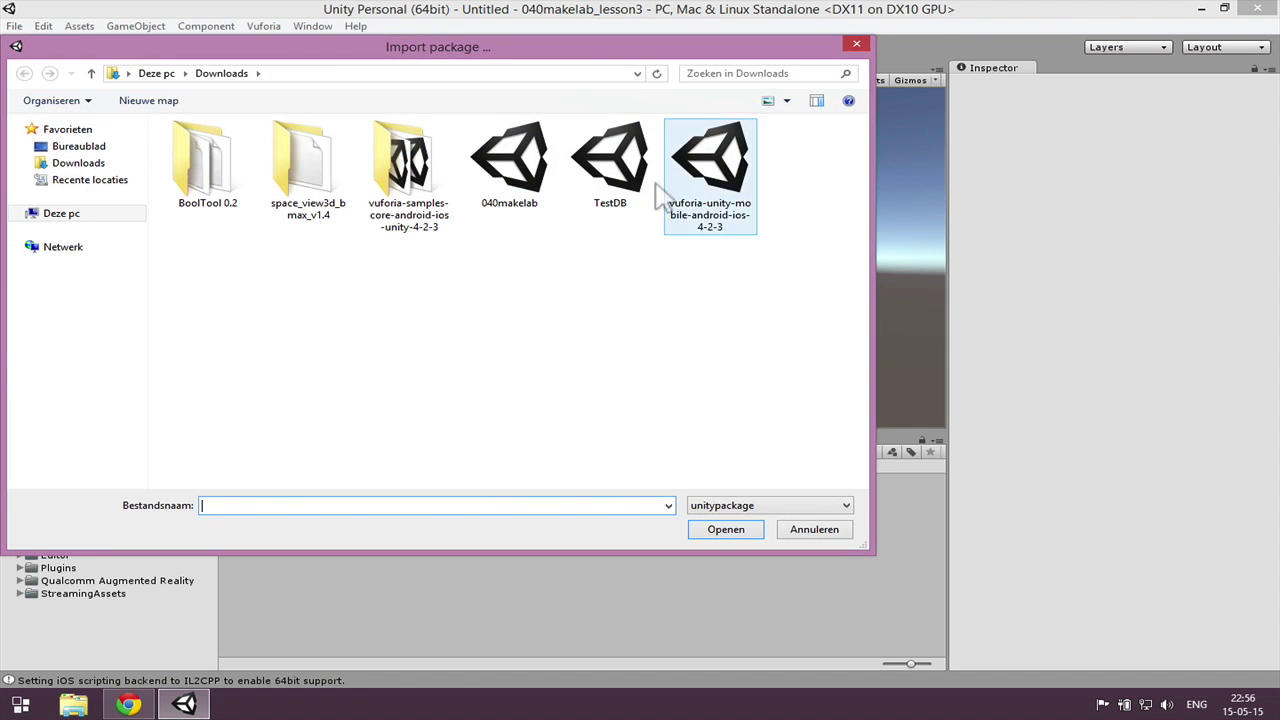
pyautogui.click(610, 165)
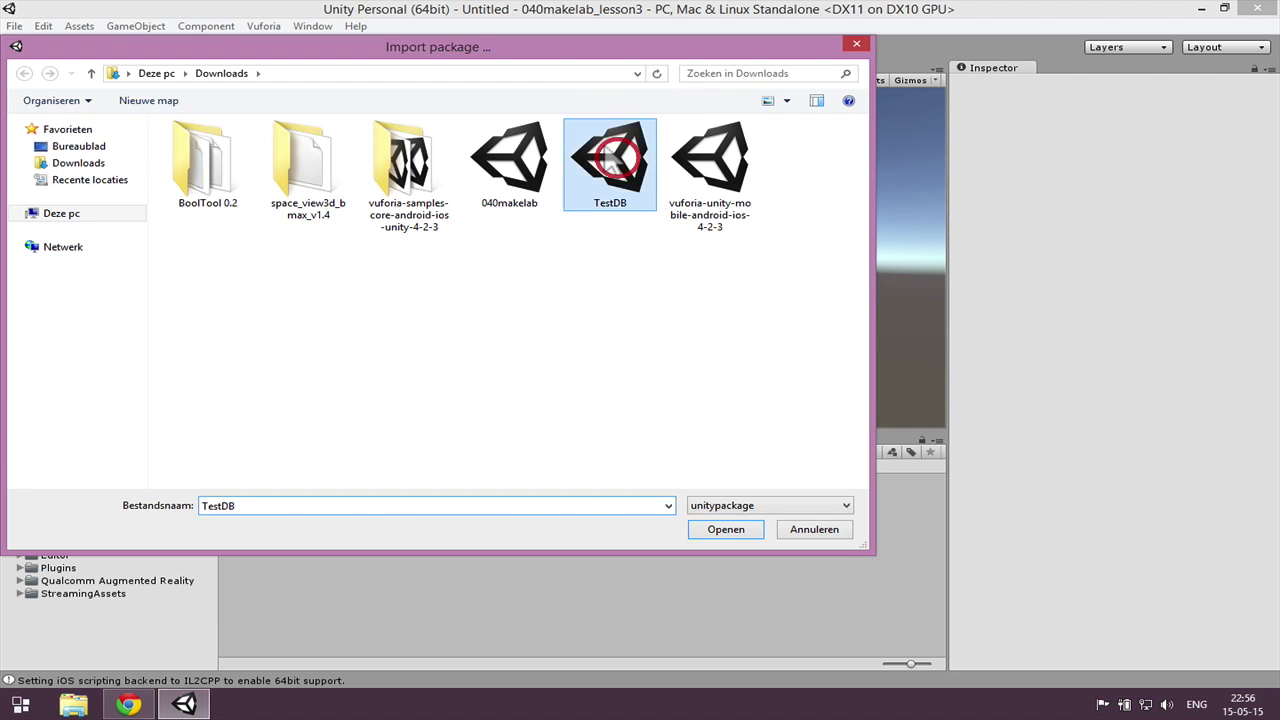
pyautogui.click(722, 529)
pyautogui.click(660, 431)
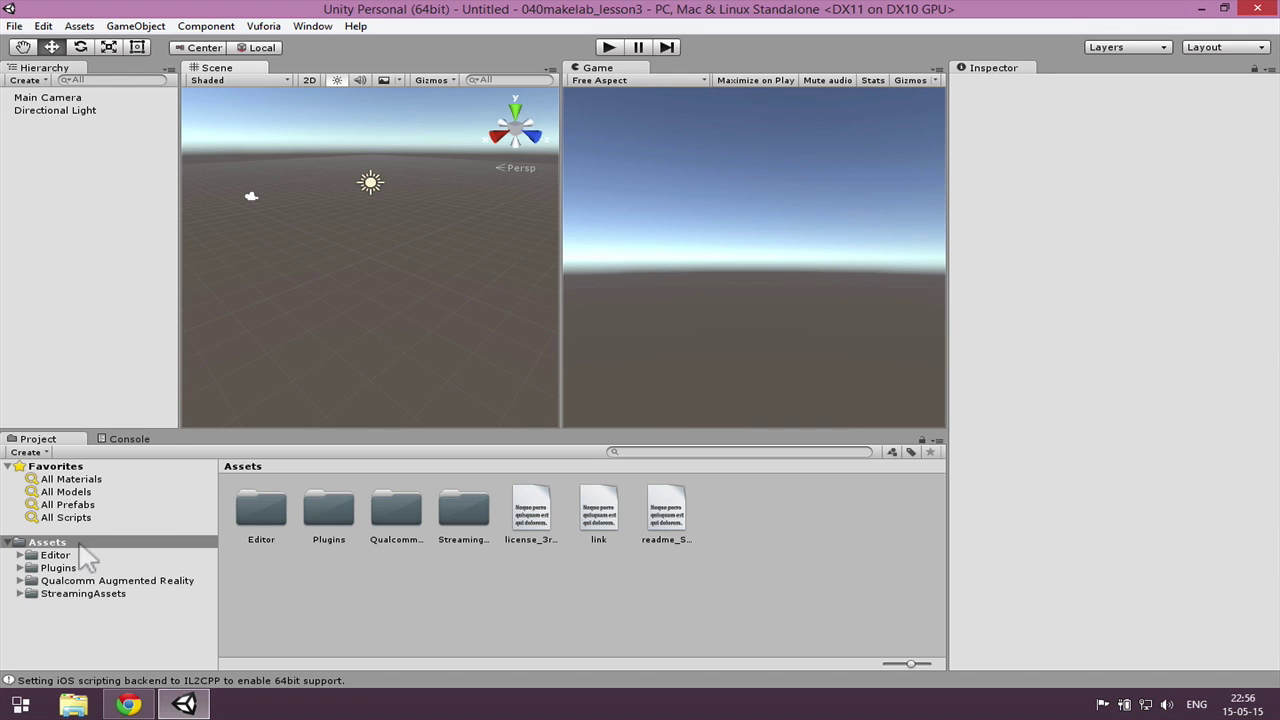
# Add a 3D cube to the scene and raise it to about Y 0.74
pyautogui.moveTo(375, 202); pyautogui.dragTo(339, 242, button='right')
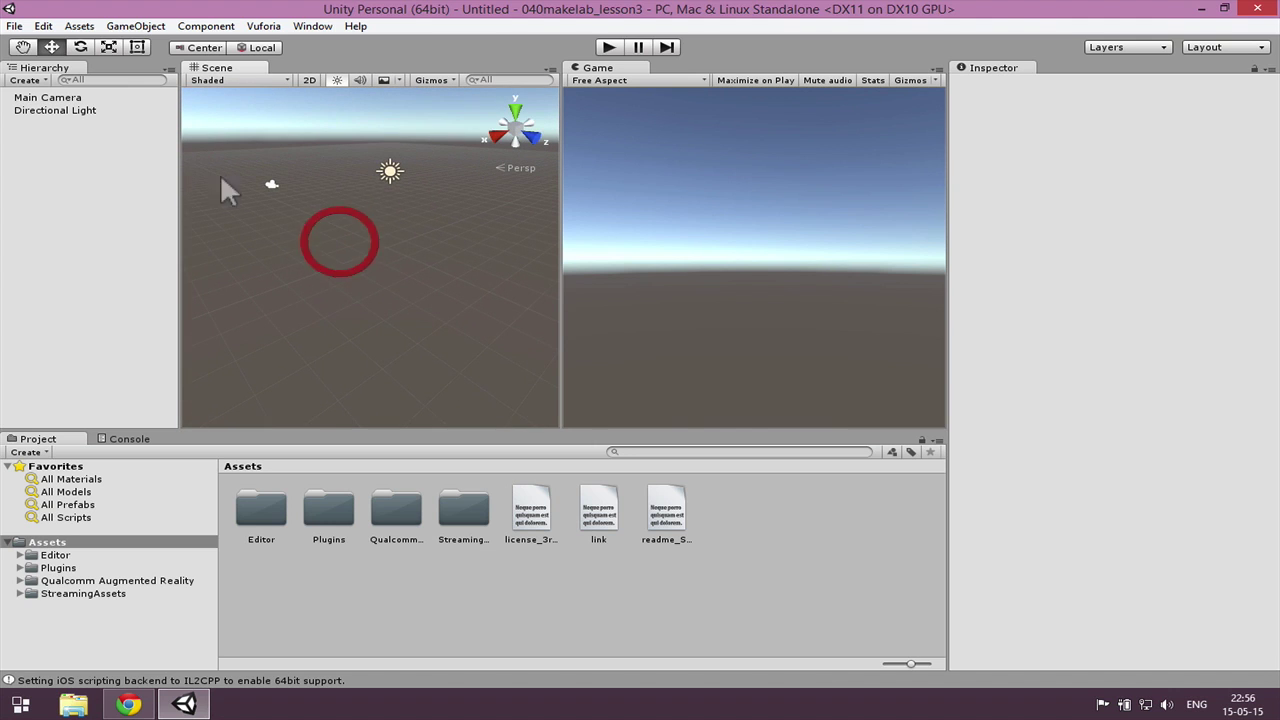
pyautogui.click(150, 26)
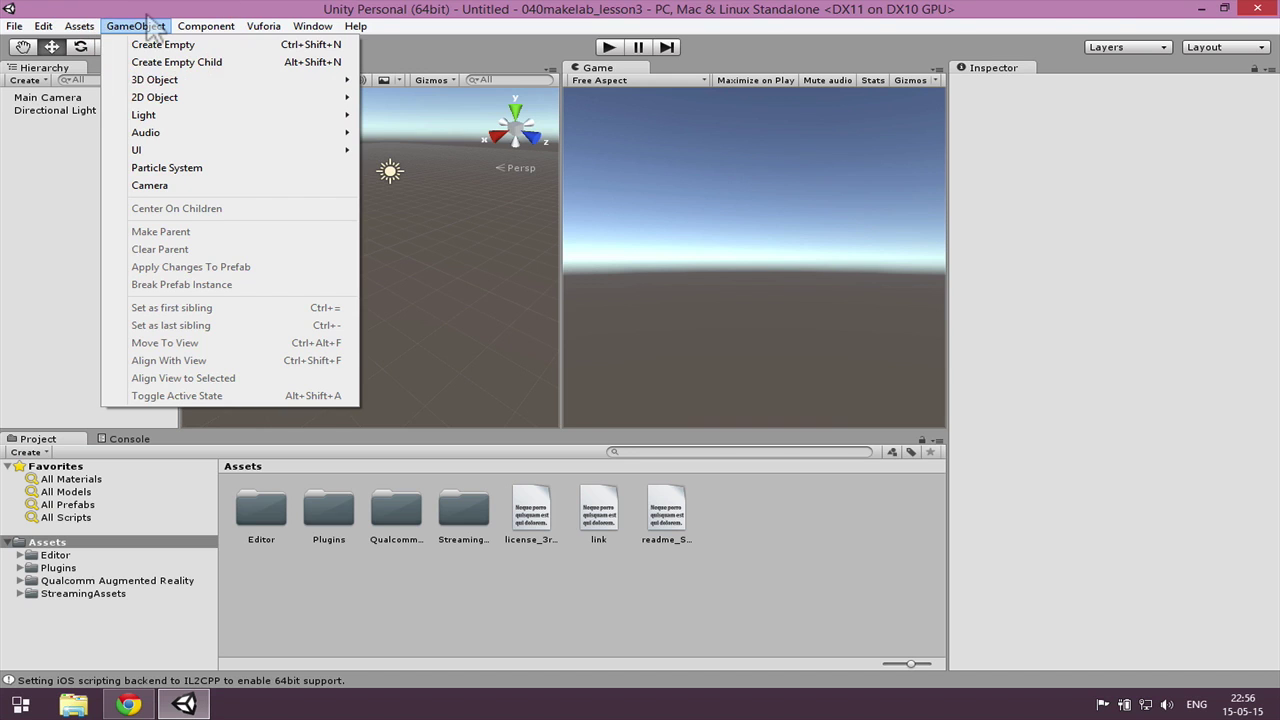
pyautogui.moveTo(160, 80)
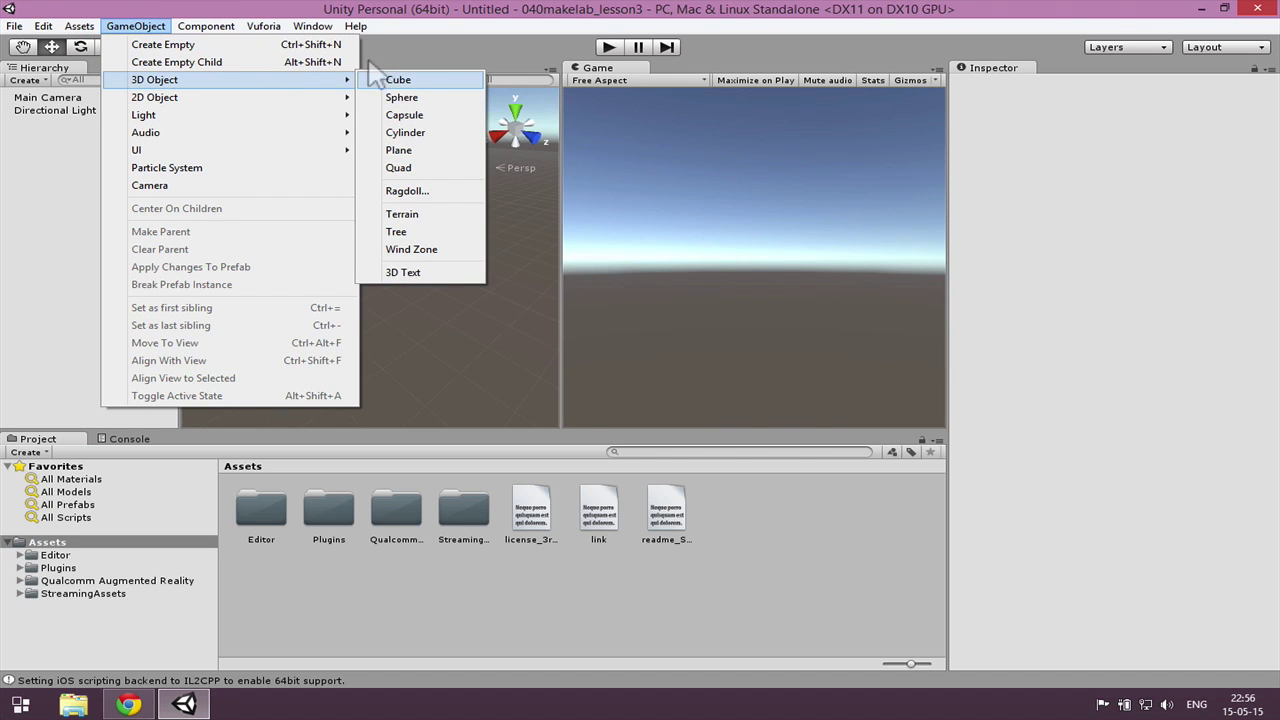
pyautogui.click(393, 80)
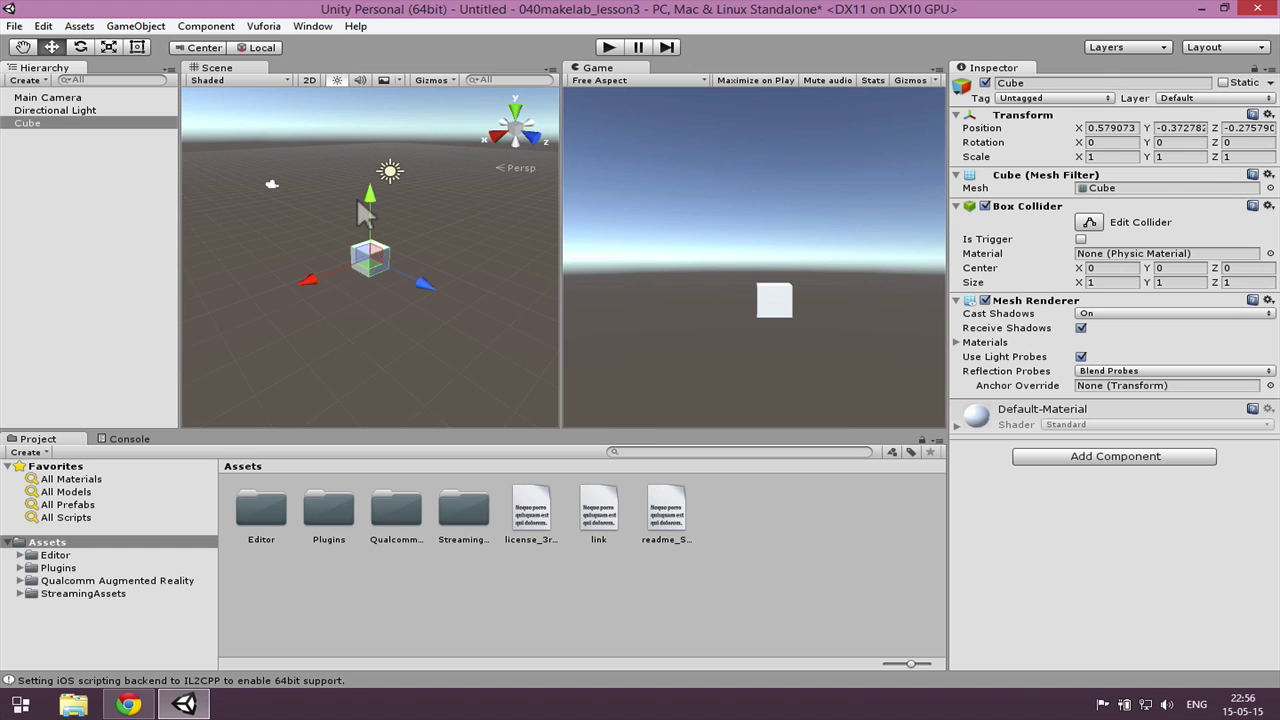
pyautogui.moveTo(358, 200)
pyautogui.mouseDown()
pyautogui.moveTo(360, 158)
pyautogui.moveTo(362, 176)
pyautogui.mouseUp()
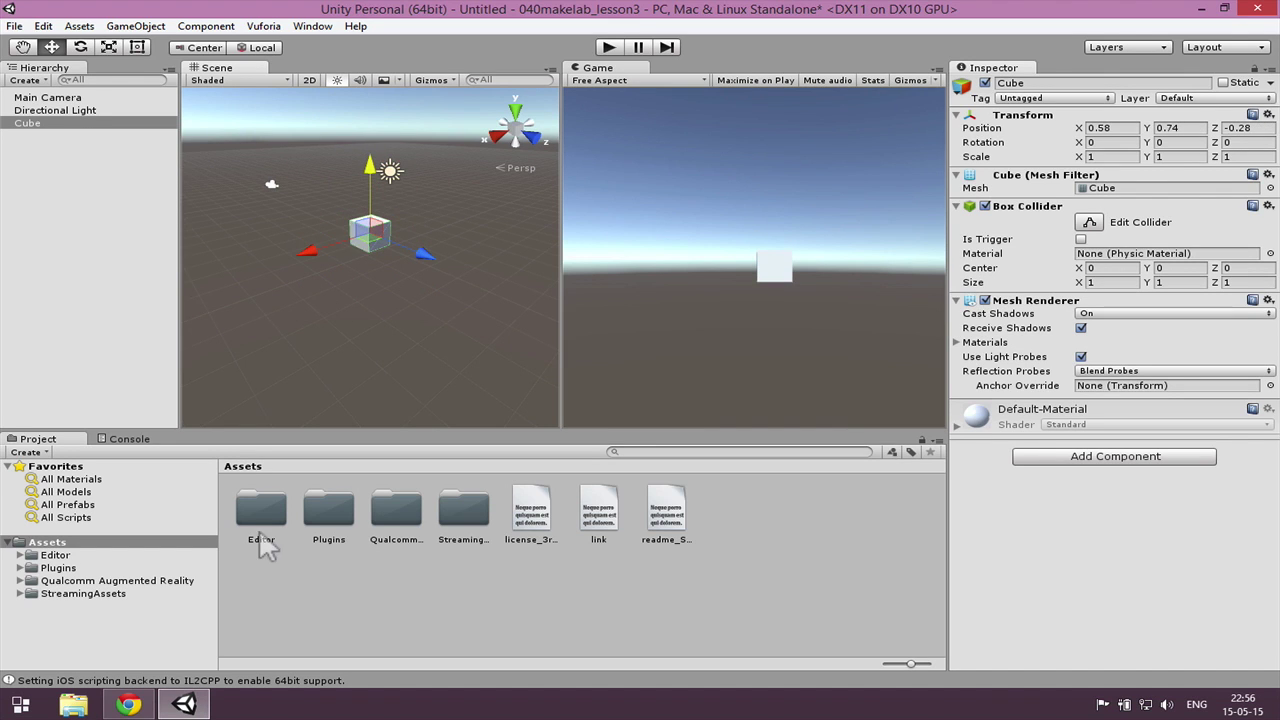
# Add the ARCamera and ImageTarget prefabs from the Qualcomm Augmented Reality Prefabs folder to the scene hierarchy
pyautogui.click(108, 580)
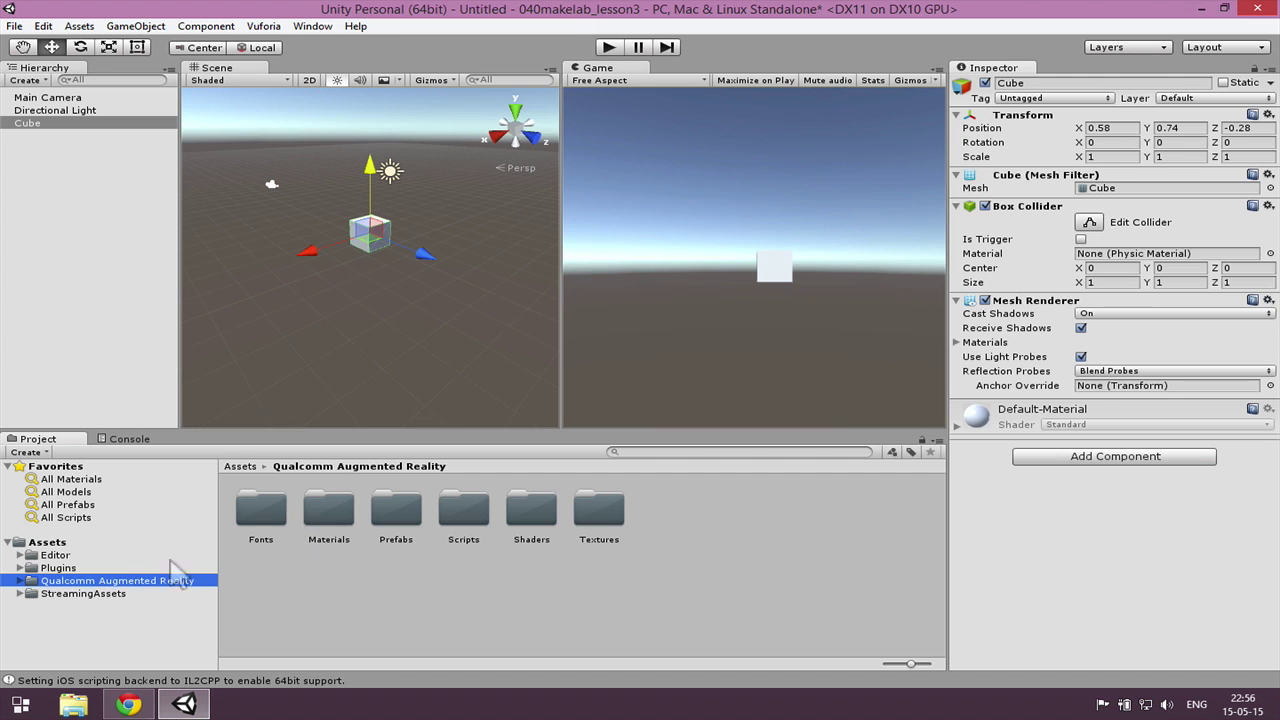
pyautogui.click(138, 580)
pyautogui.click(393, 505)
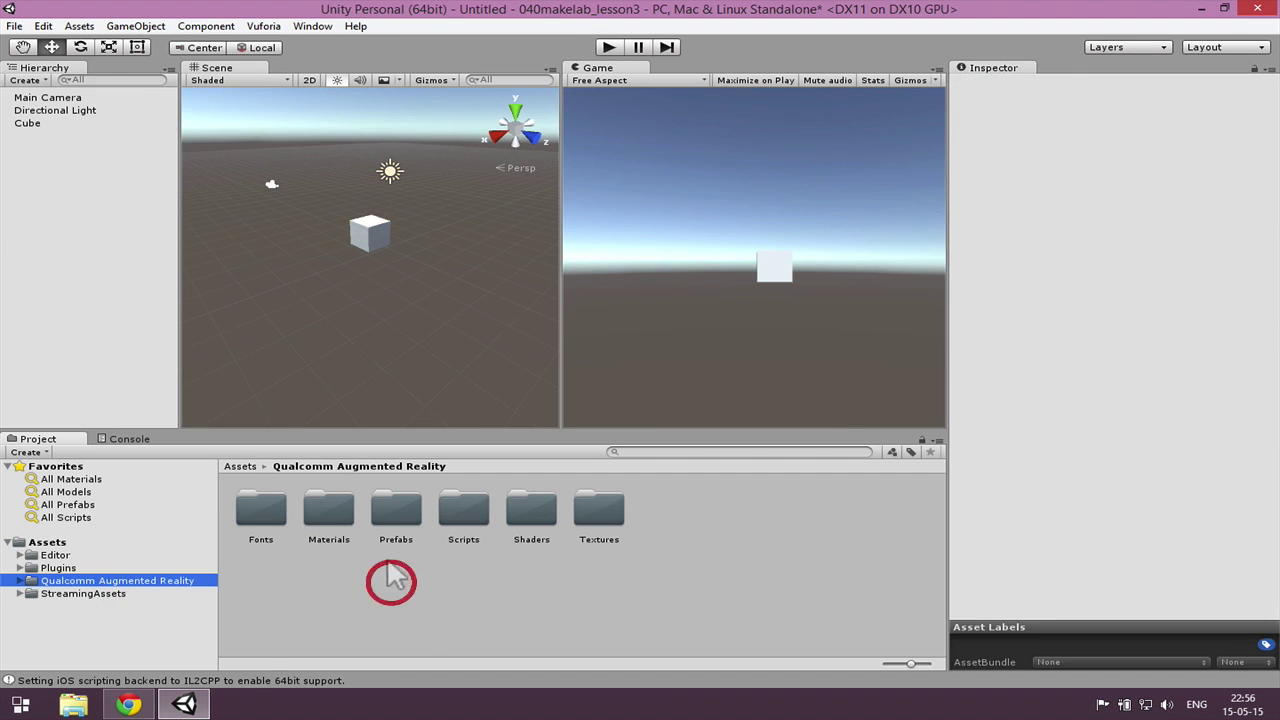
pyautogui.doubleClick(403, 508)
pyautogui.moveTo(334, 510); pyautogui.dragTo(40, 165)
pyautogui.moveTo(612, 510); pyautogui.dragTo(57, 186)
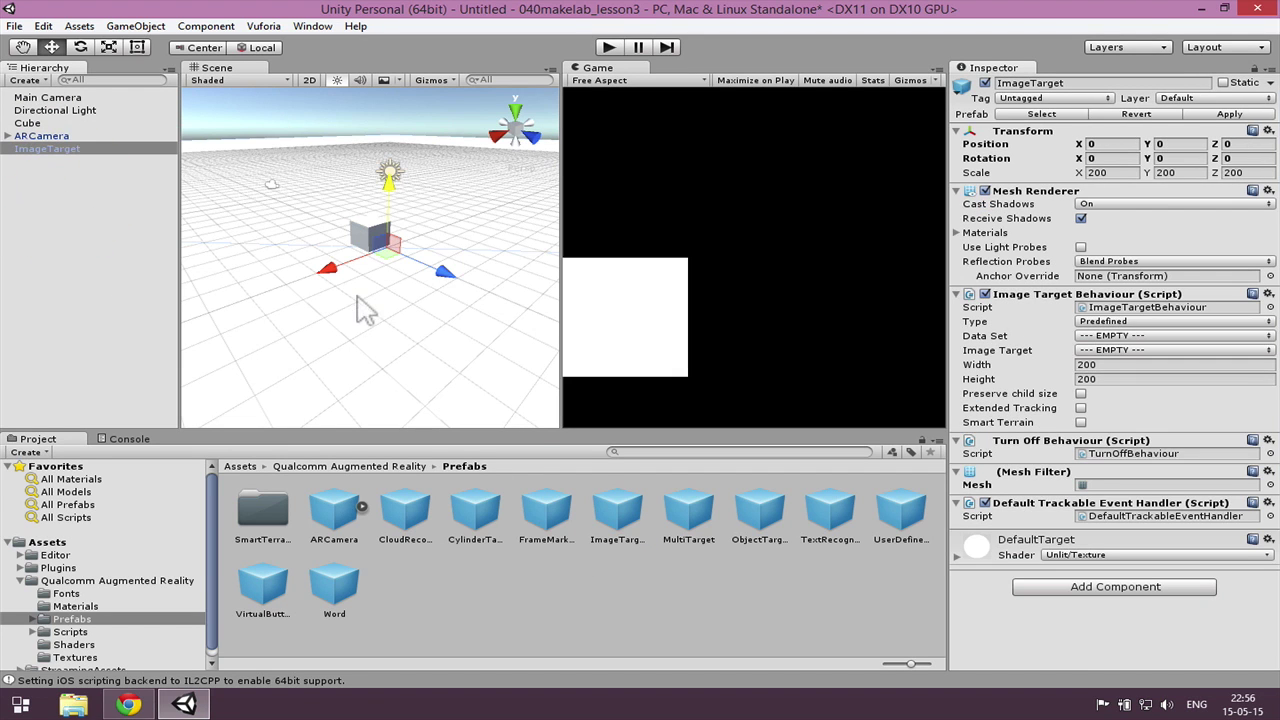
# Move the ARCamera over the image target and lower it, to about X 7, Y 297, Z 14
pyautogui.click(110, 135)
pyautogui.scroll(-10, 400, 238)
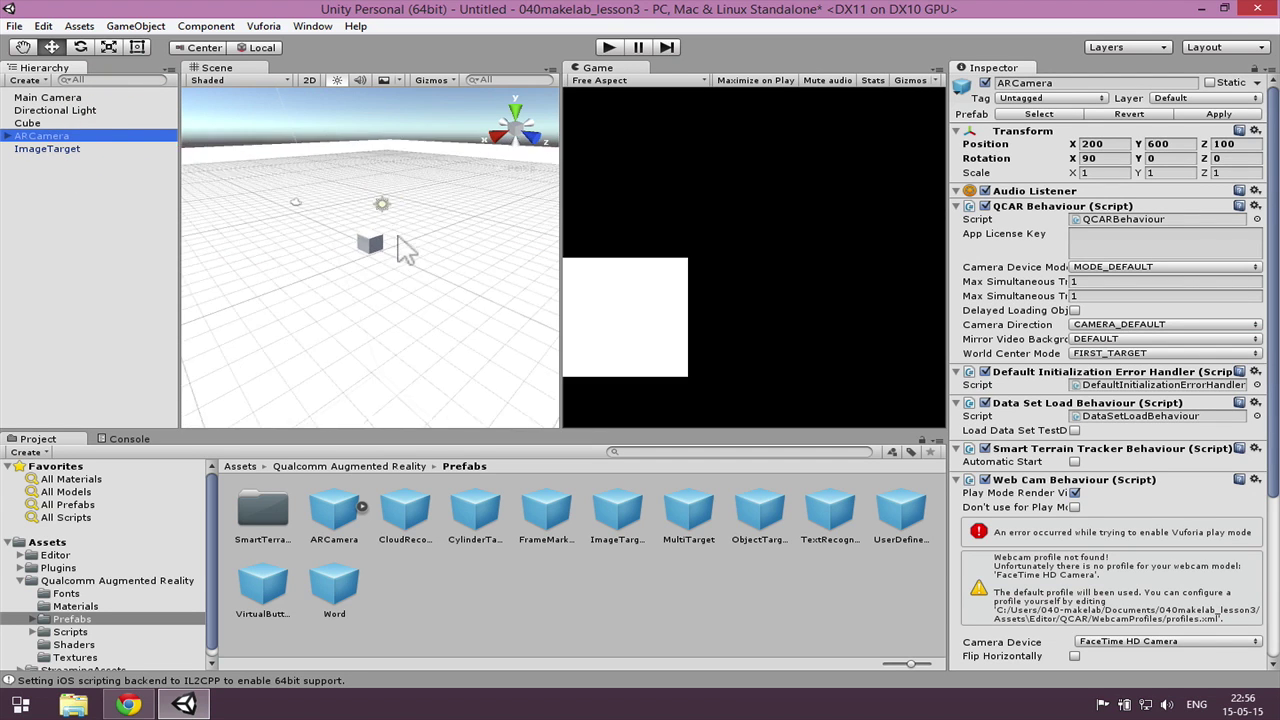
pyautogui.press('f')
pyautogui.scroll(-2, 400, 238)
pyautogui.moveTo(388, 284); pyautogui.dragTo(373, 275)
pyautogui.moveTo(266, 278); pyautogui.dragTo(300, 266)
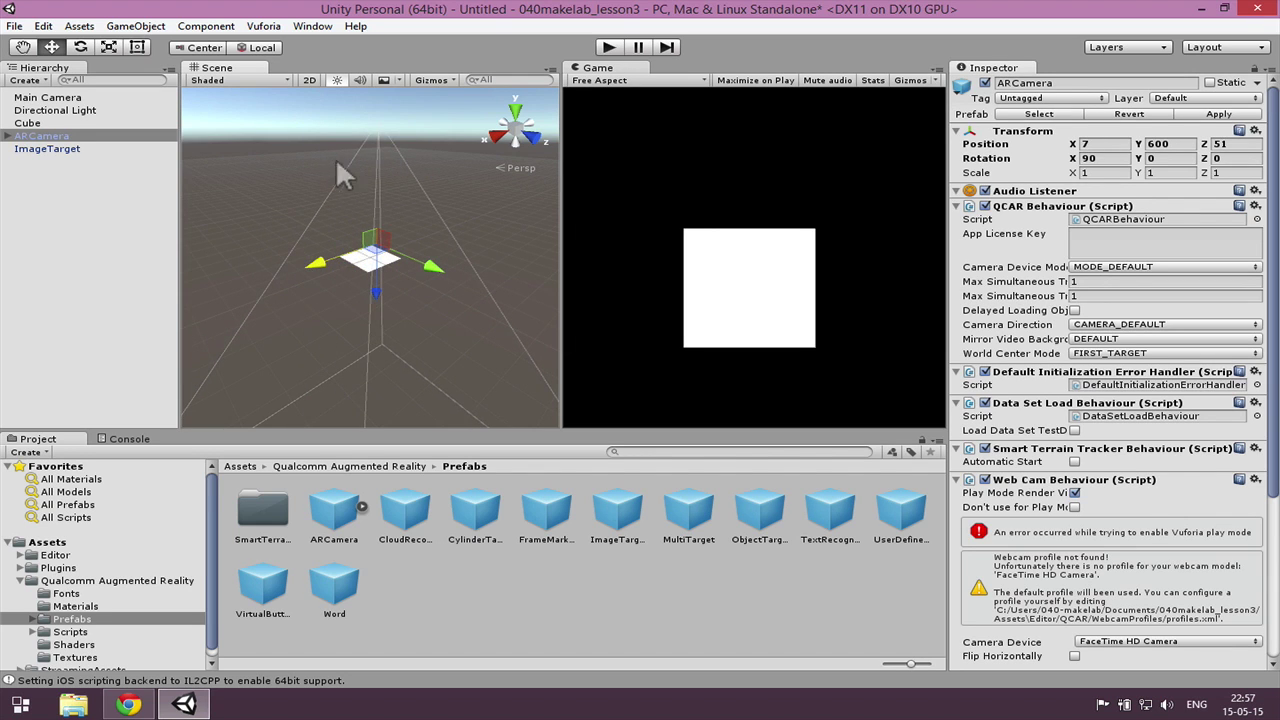
pyautogui.scroll(-1, 390, 175)
pyautogui.moveTo(375, 285); pyautogui.dragTo(307, 284)
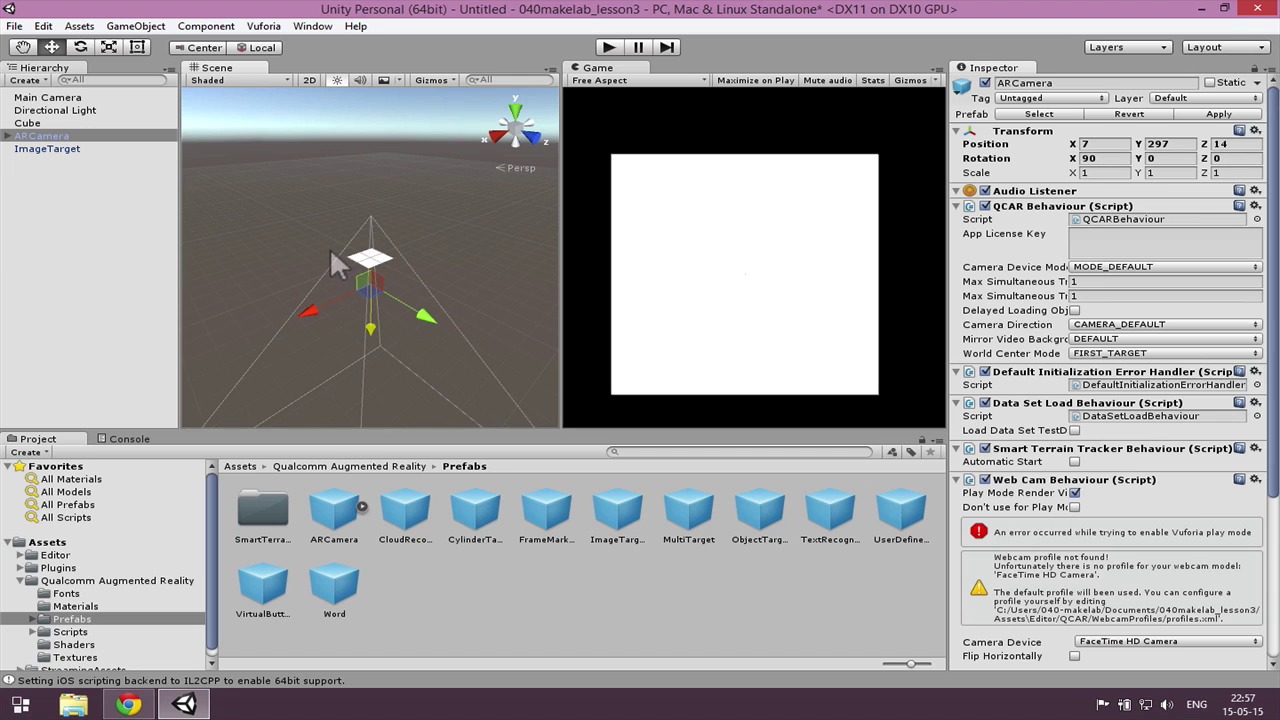
# Set the ImageTarget's data set to TestDB in its Image Target Behaviour
pyautogui.click(66, 150)
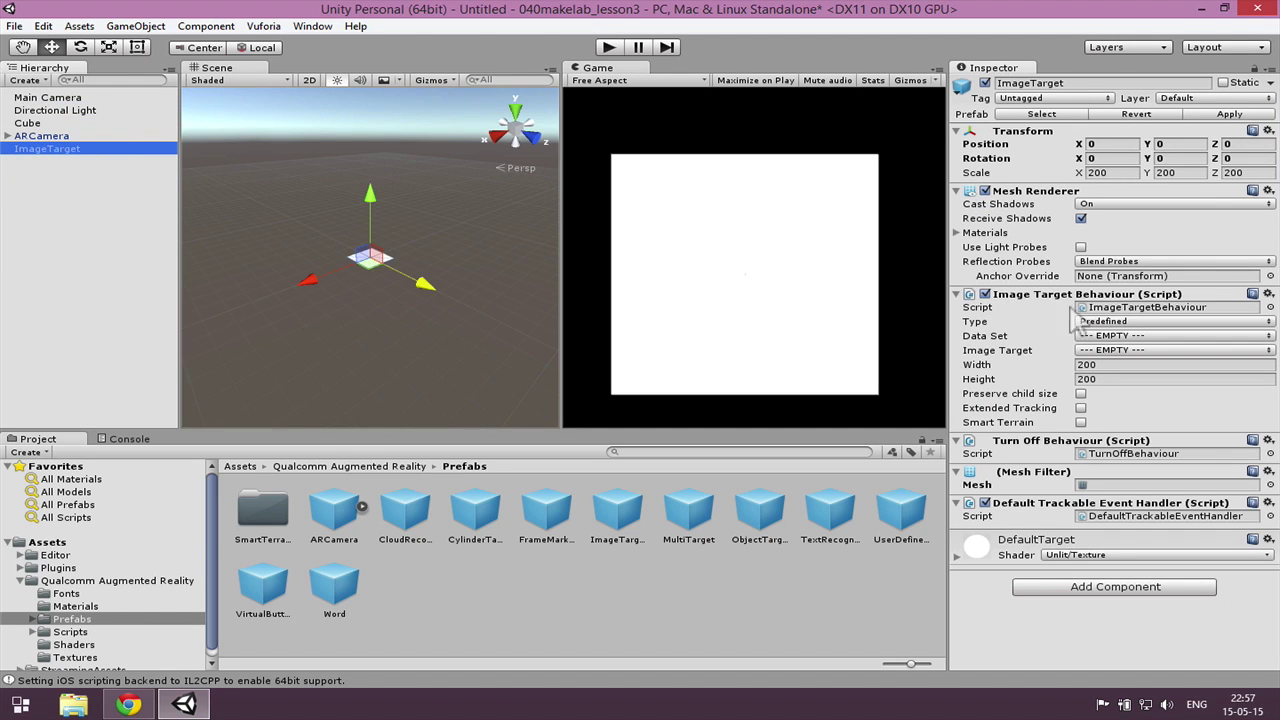
pyautogui.click(1100, 336)
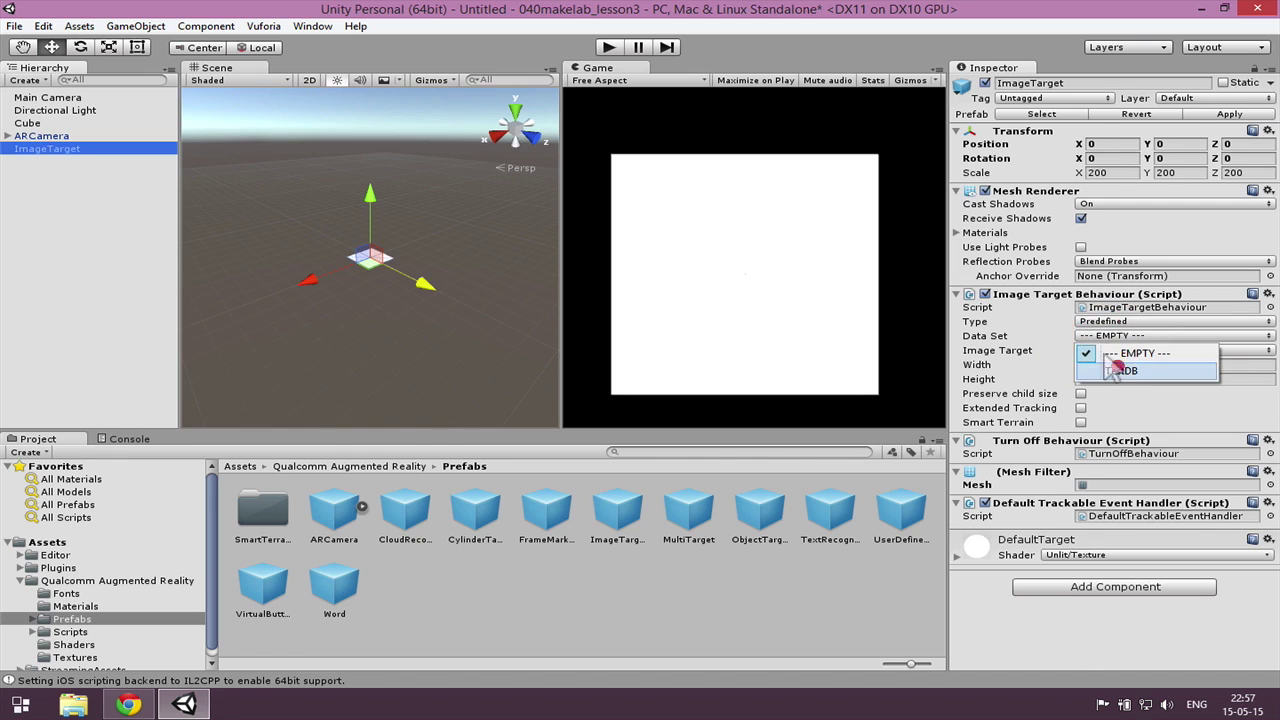
pyautogui.click(1118, 370)
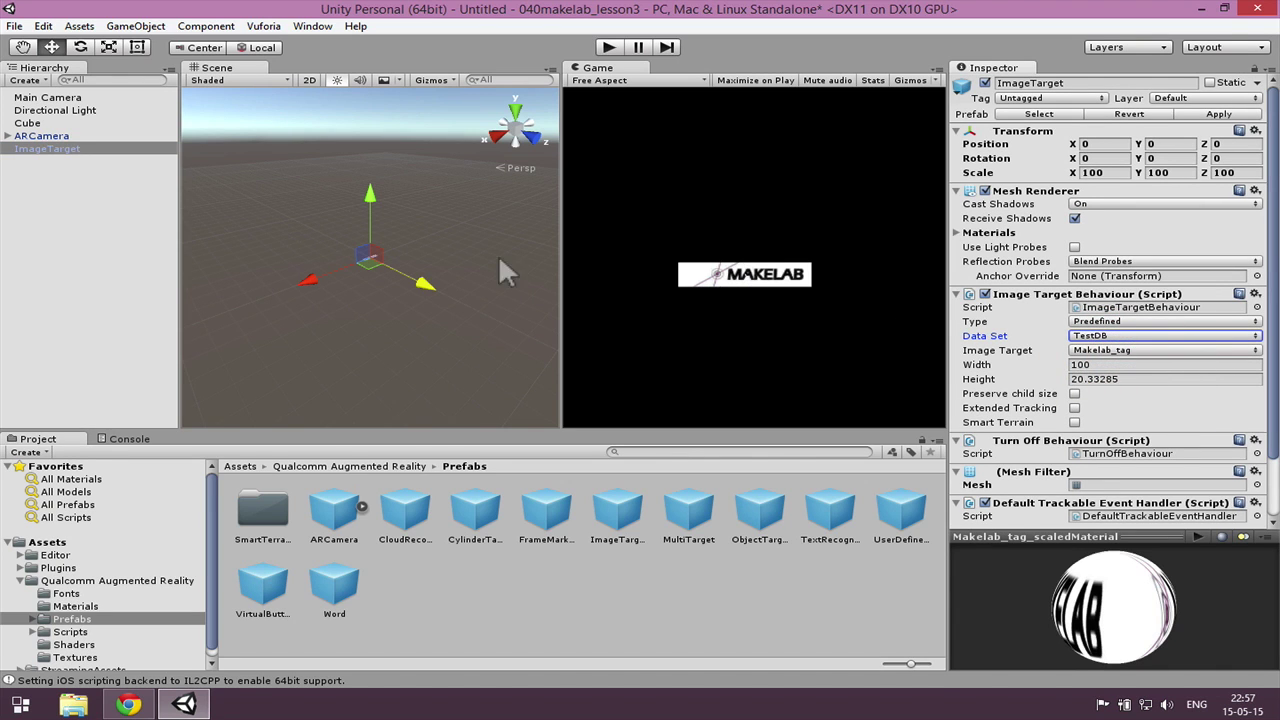
# Move the ARCamera closer to the image target, to about X -5, Y 121, Z -2, and enable loading of data set TestDB
pyautogui.click(98, 135)
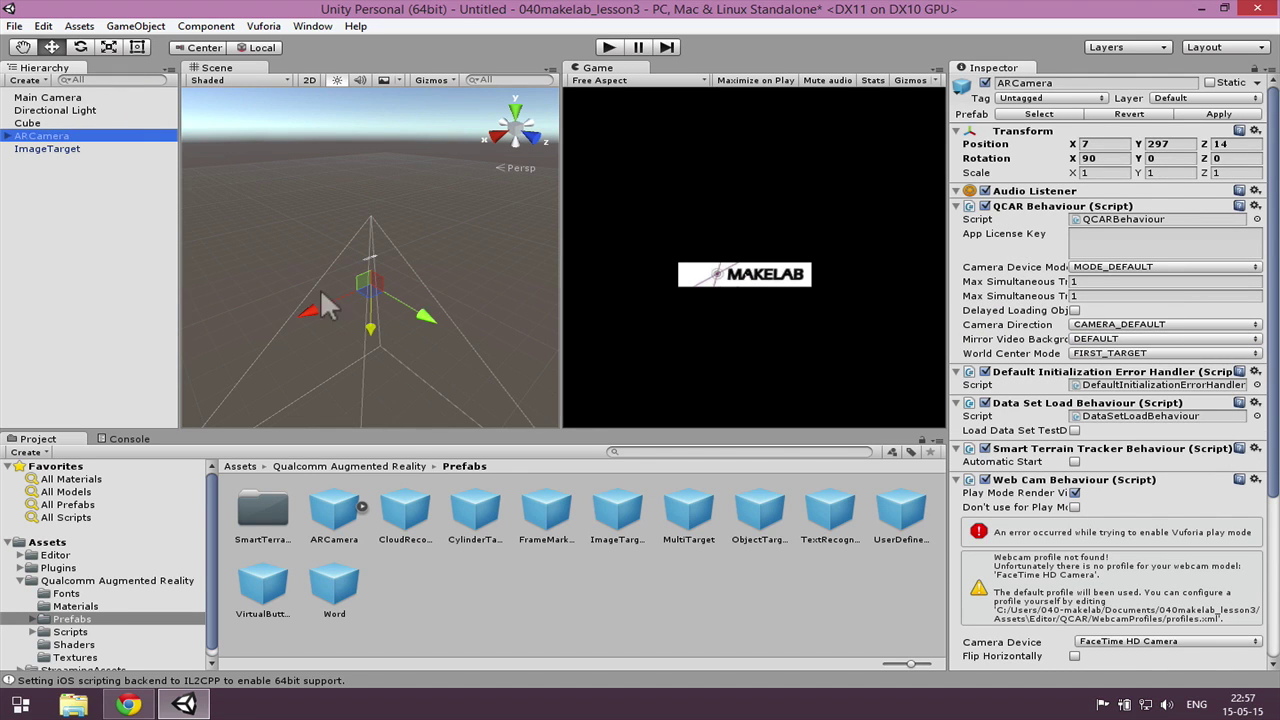
pyautogui.moveTo(363, 325)
pyautogui.mouseDown()
pyautogui.moveTo(357, 350)
pyautogui.moveTo(365, 330)
pyautogui.moveTo(305, 328)
pyautogui.moveTo(333, 322)
pyautogui.moveTo(366, 350)
pyautogui.mouseUp()
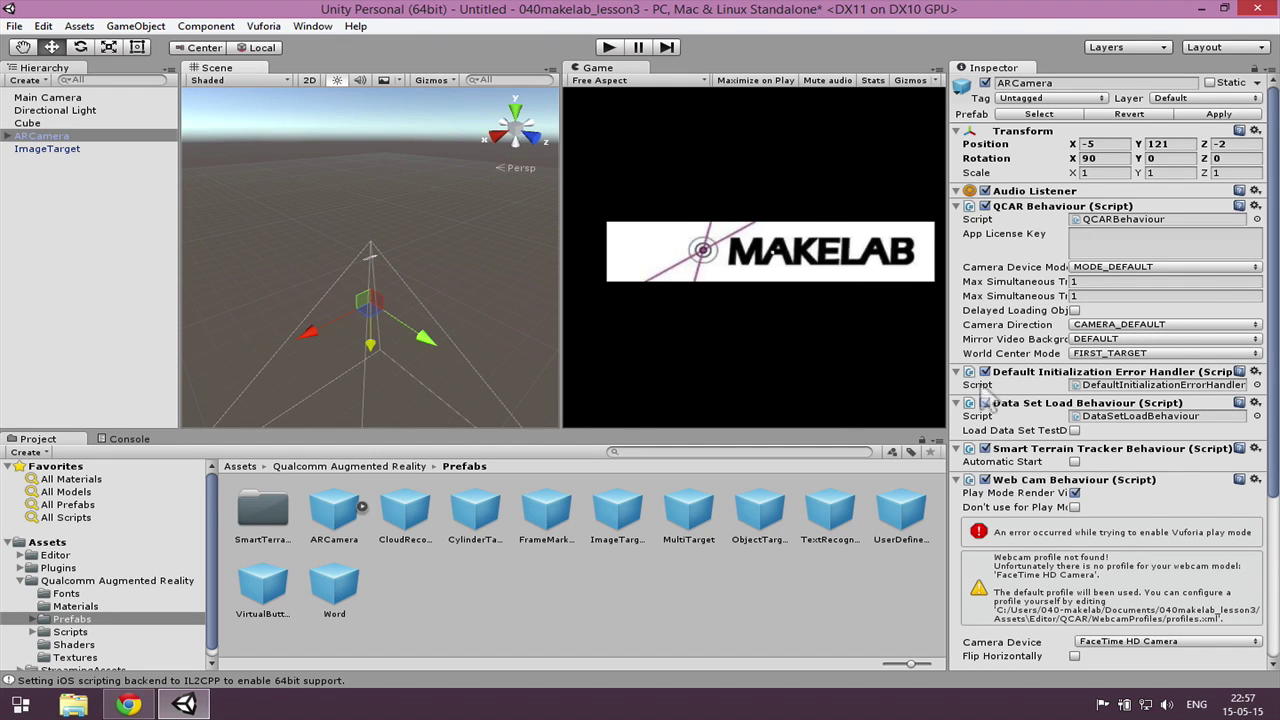
pyautogui.click(1073, 429)
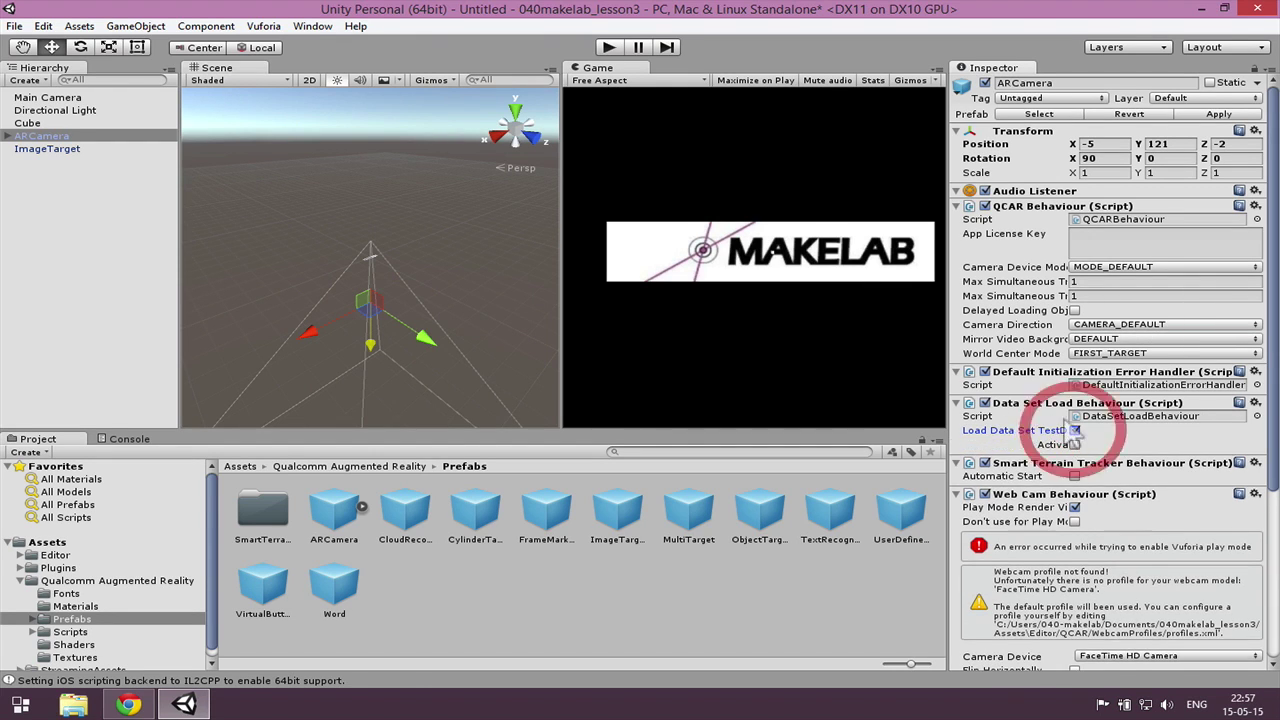
# Activate the TestDB data set on the ARCamera and paste the license key into its App License Key field
pyautogui.click(1074, 445)
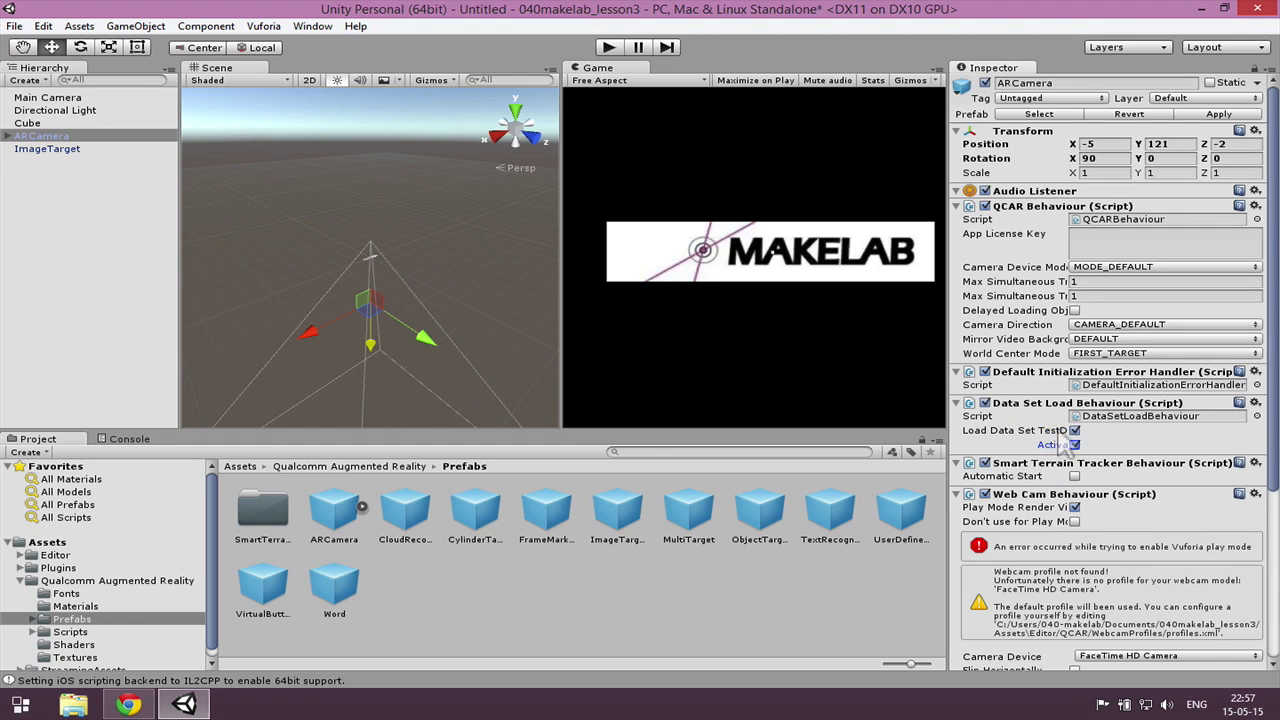
pyautogui.scroll(-3, 1250, 510)
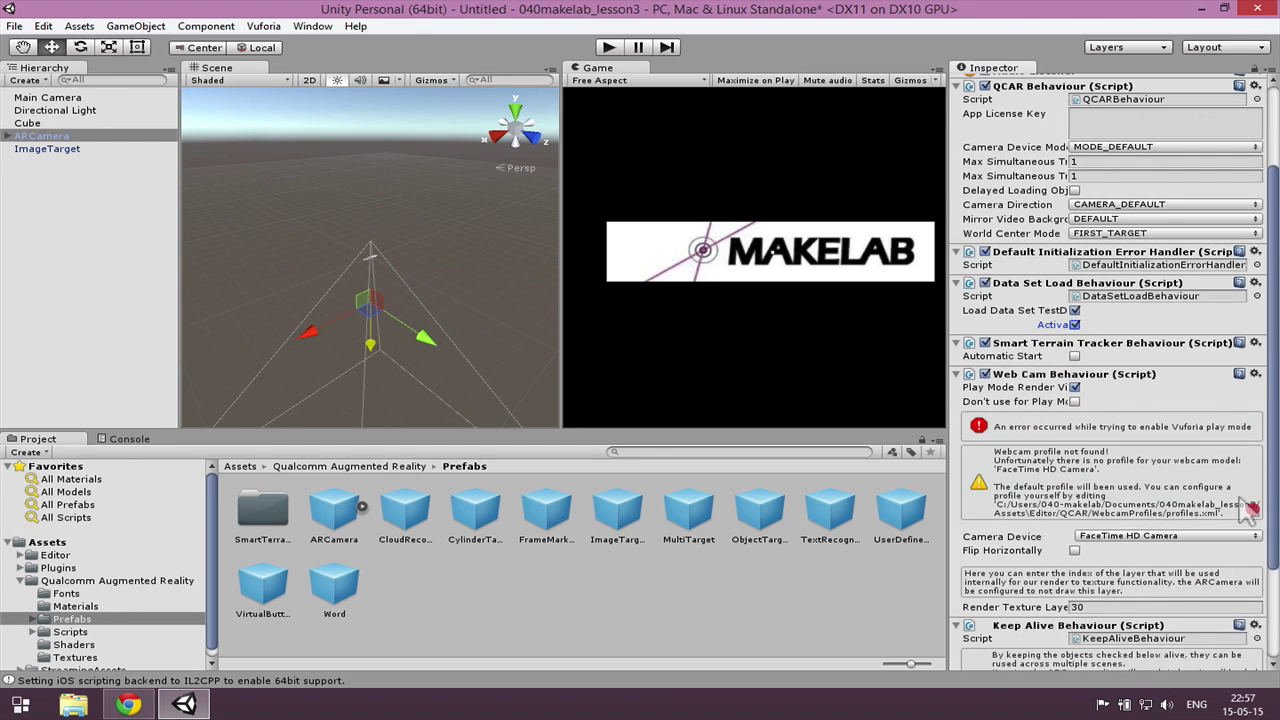
pyautogui.scroll(3, 1250, 510)
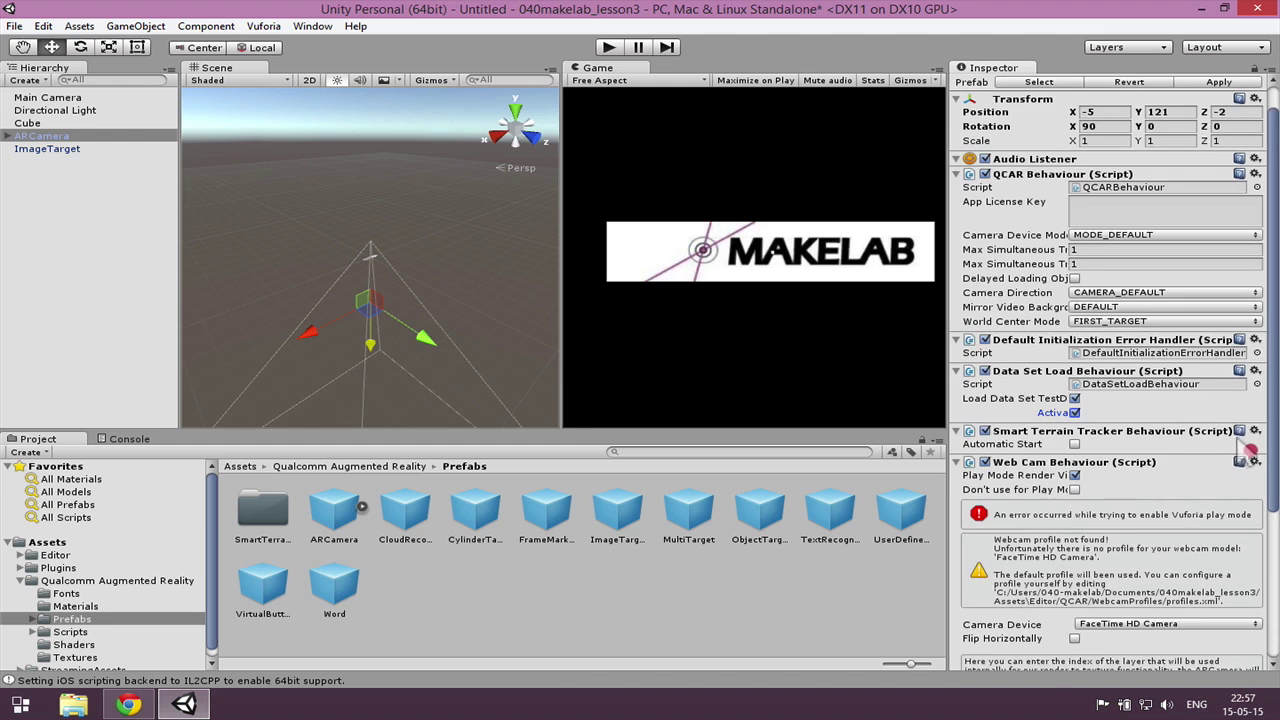
pyautogui.click(1097, 238)
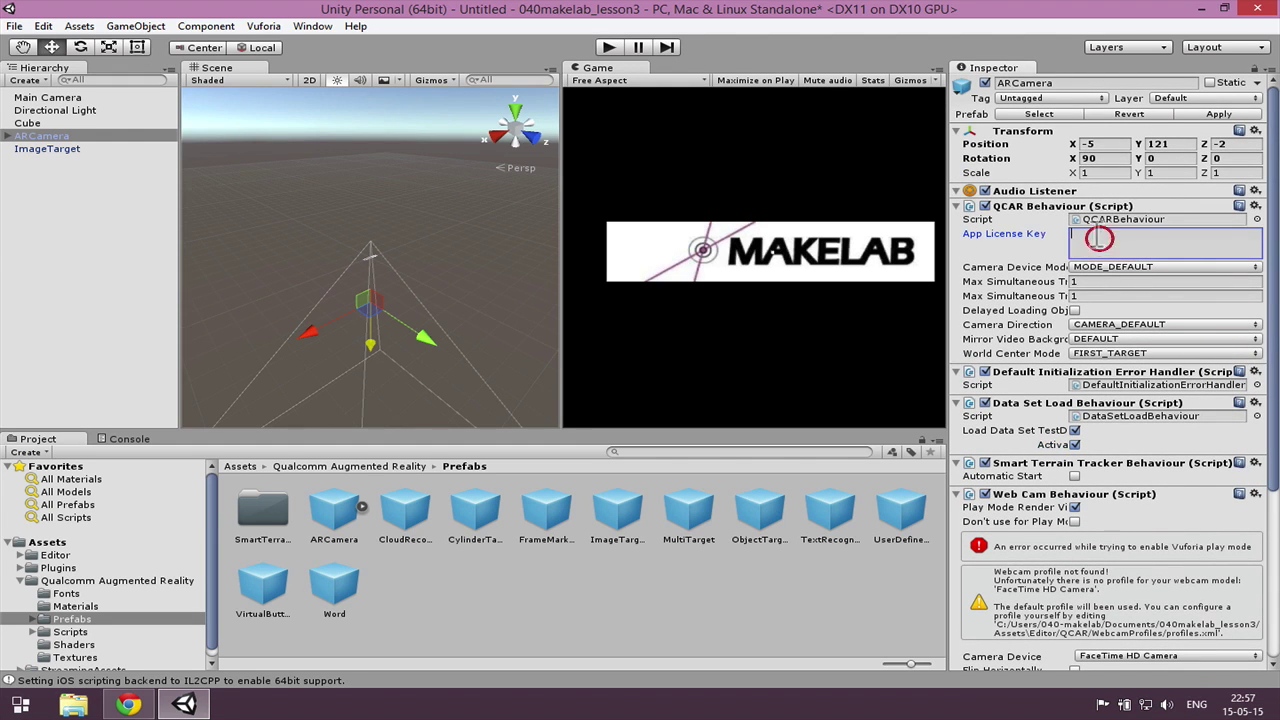
pyautogui.hotkey('ctrl', 'v')
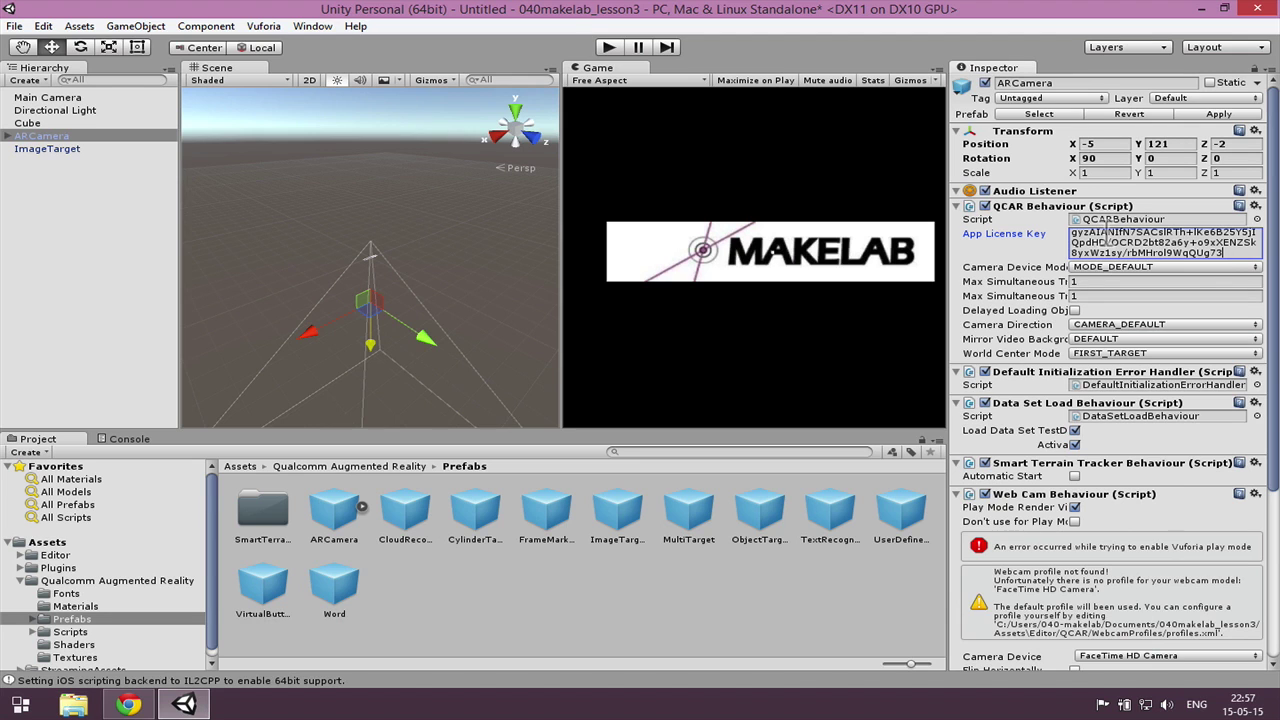
pyautogui.hotkey('ctrl', 'v')
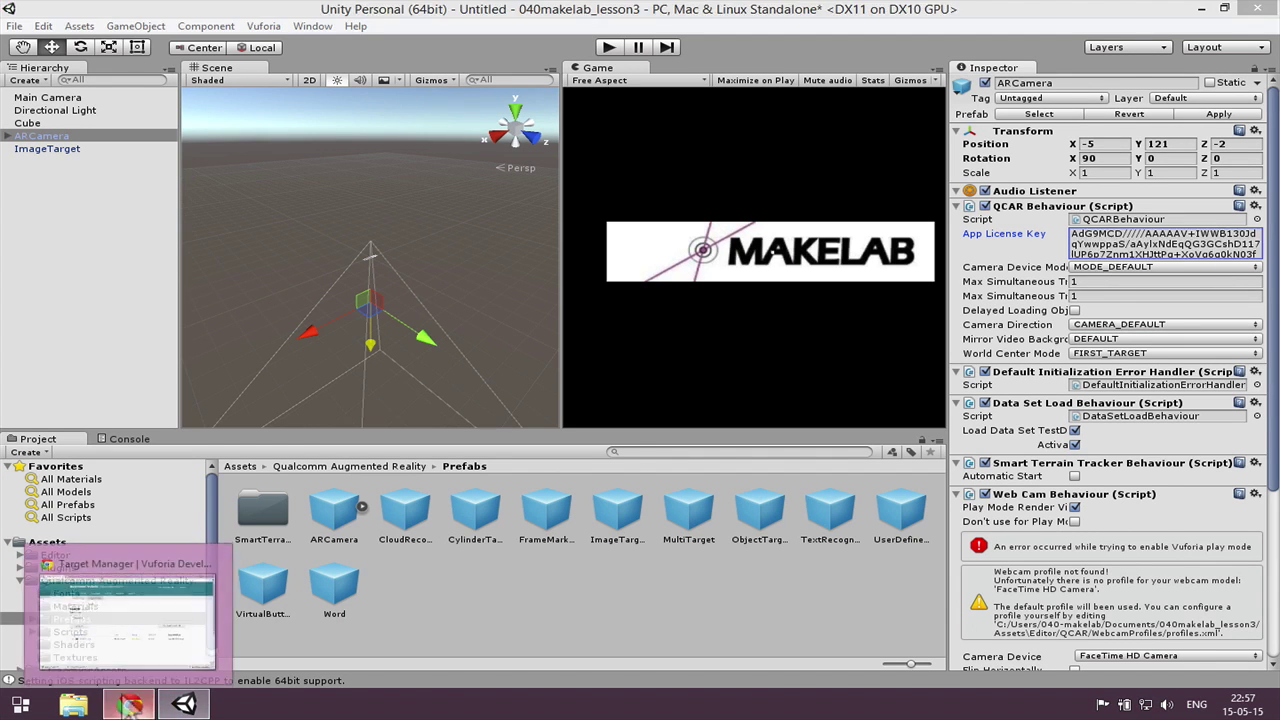
# Switch to Chrome and copy the Testapp license key from the License Manager of the Vuforia Developer Portal
pyautogui.click(130, 705)
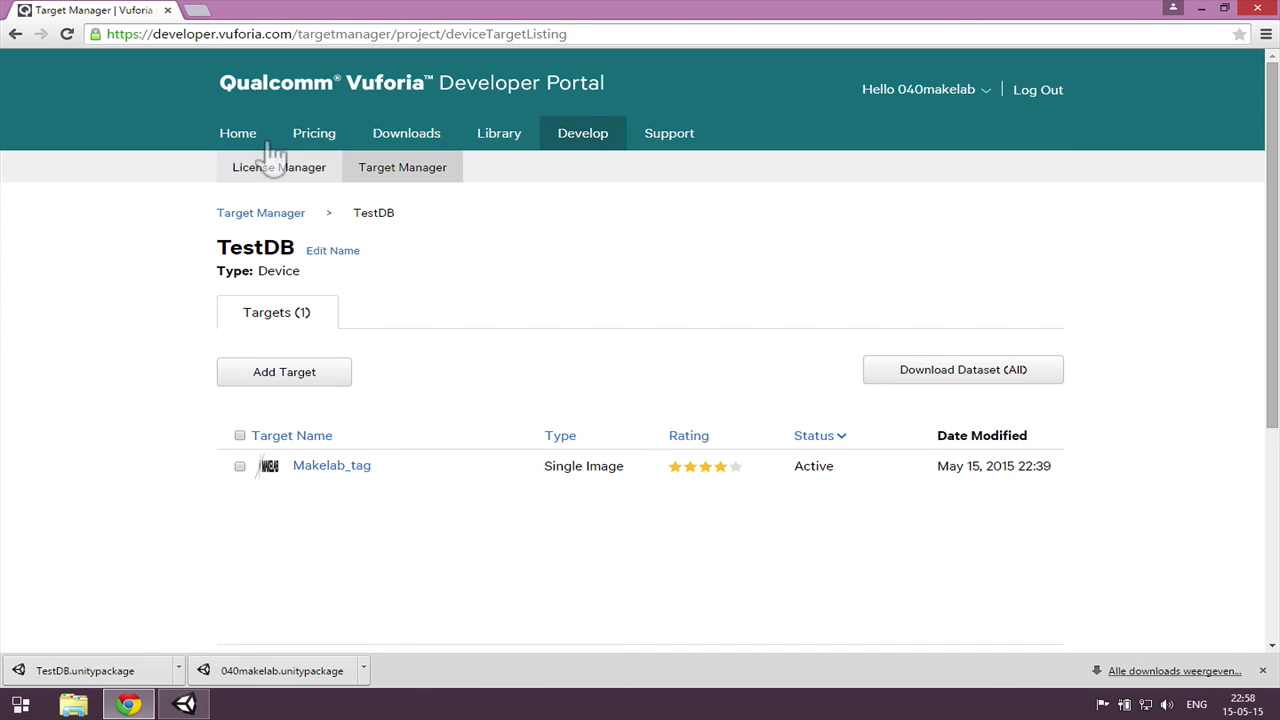
pyautogui.click(242, 165)
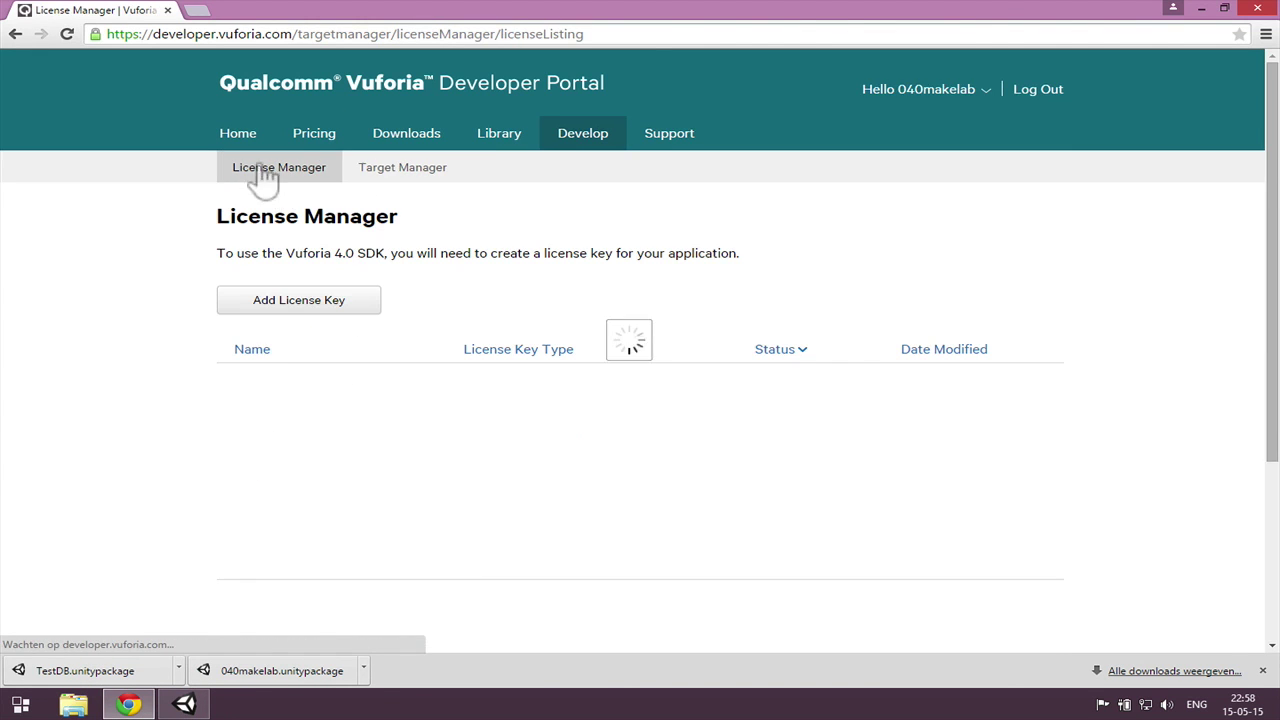
pyautogui.click(250, 420)
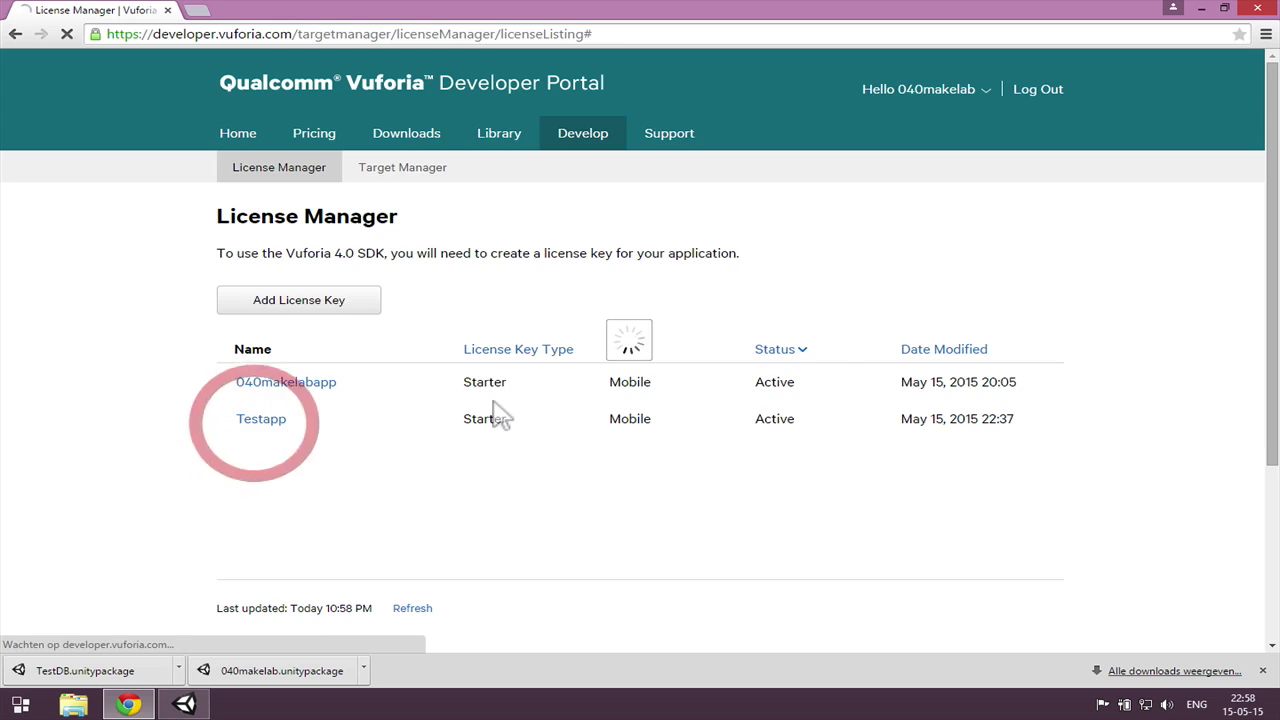
pyautogui.moveTo(268, 398); pyautogui.dragTo(600, 523)
pyautogui.hotkey('ctrl', 'c')
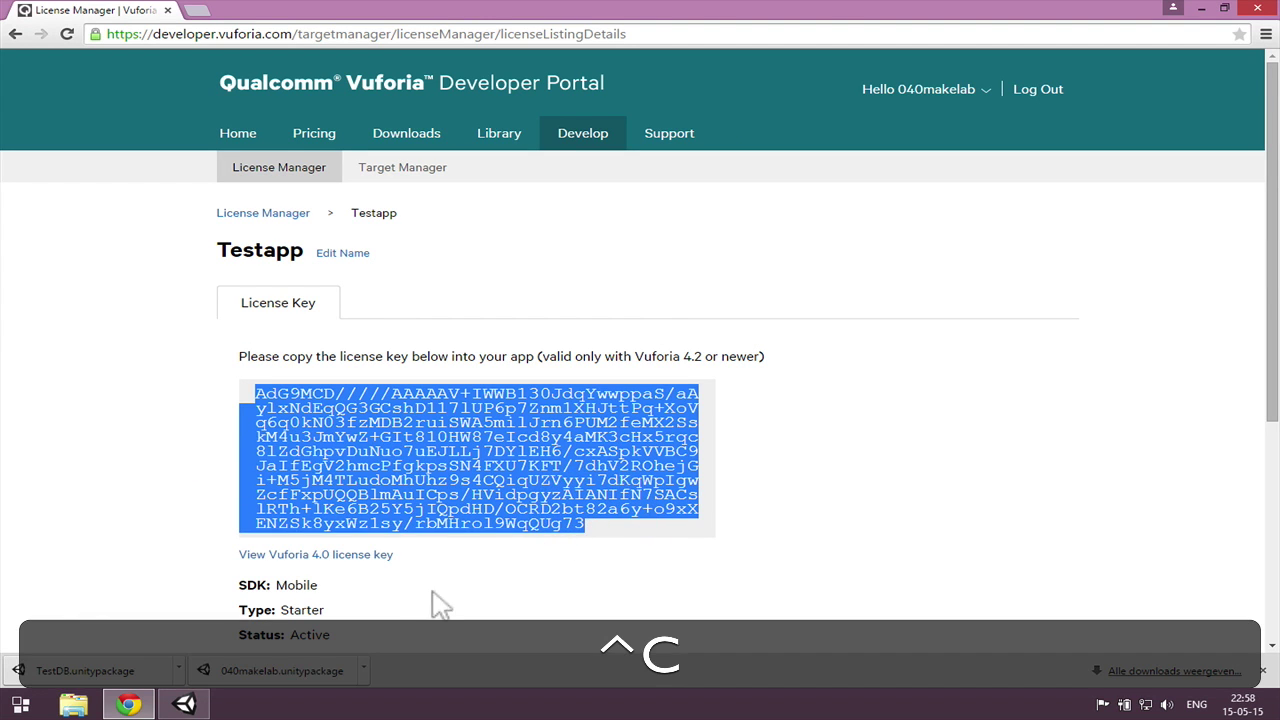
# Return to Unity and replace the contents of the ARCamera's App License Key field with the copied license key
pyautogui.click(184, 704)
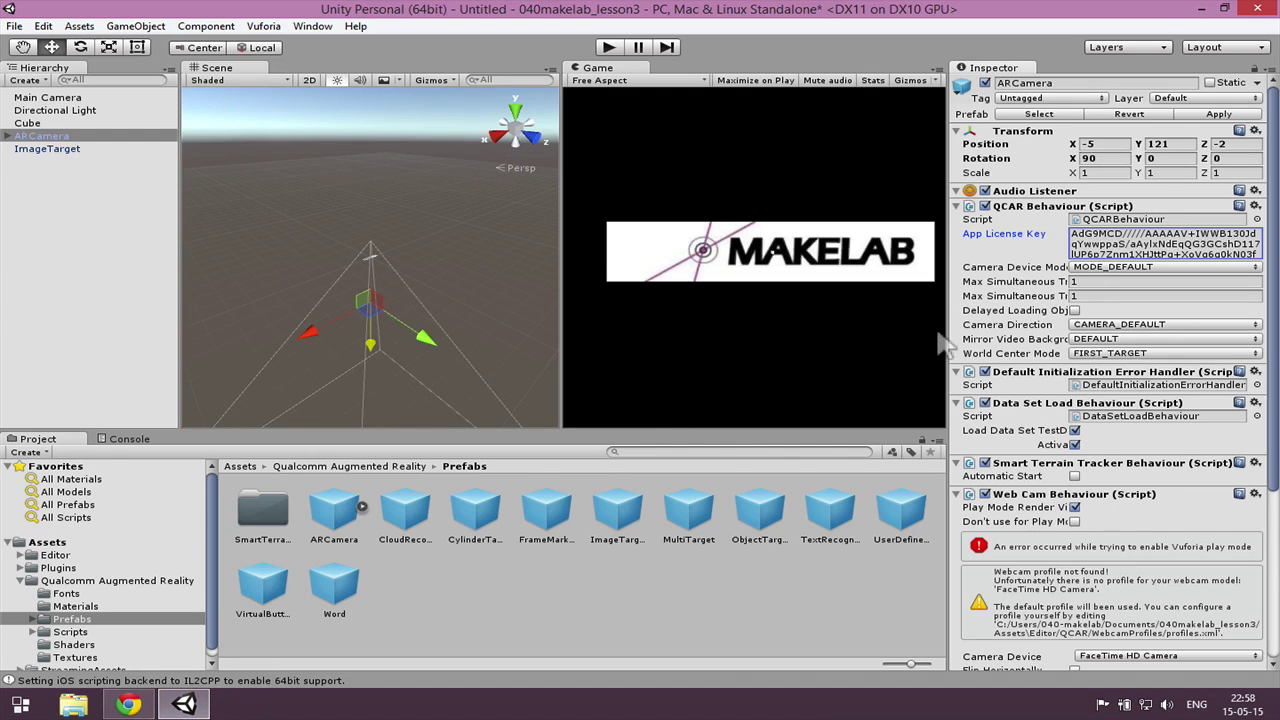
pyautogui.click(1140, 242)
pyautogui.click(1140, 242)
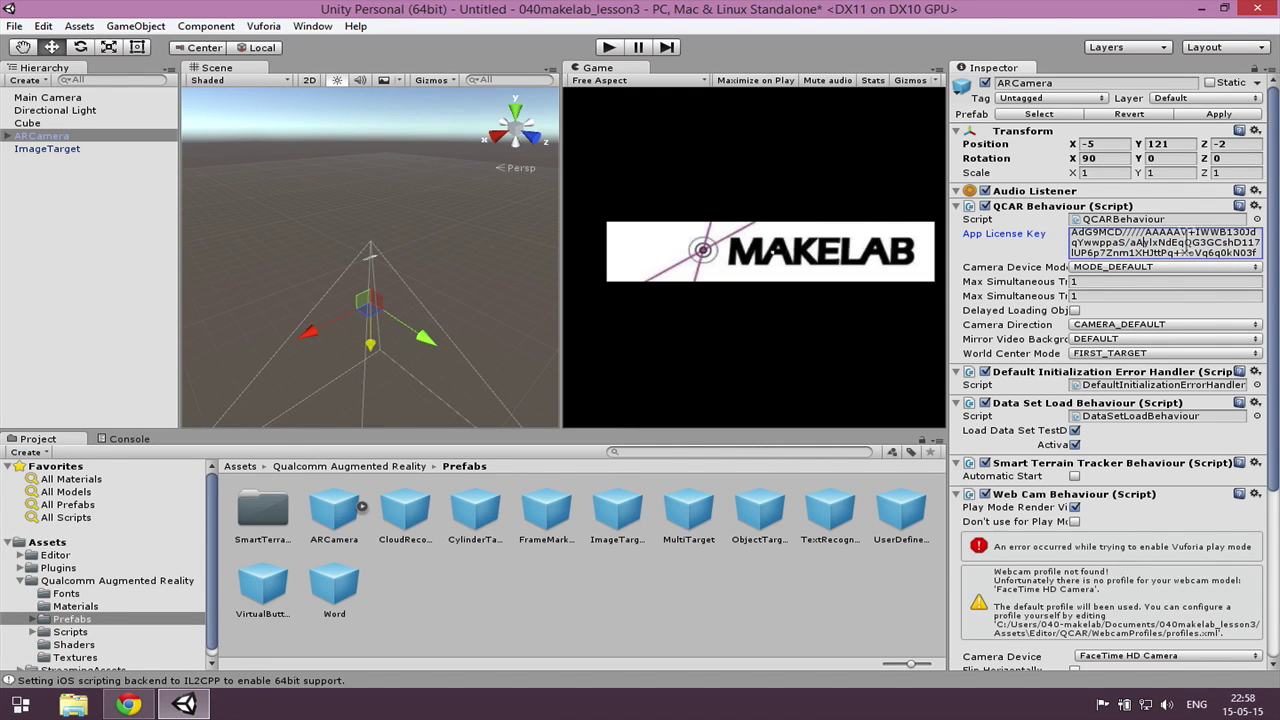
pyautogui.doubleClick(1180, 242)
pyautogui.hotkey('ctrl', 'a')
pyautogui.hotkey('ctrl', 'v')
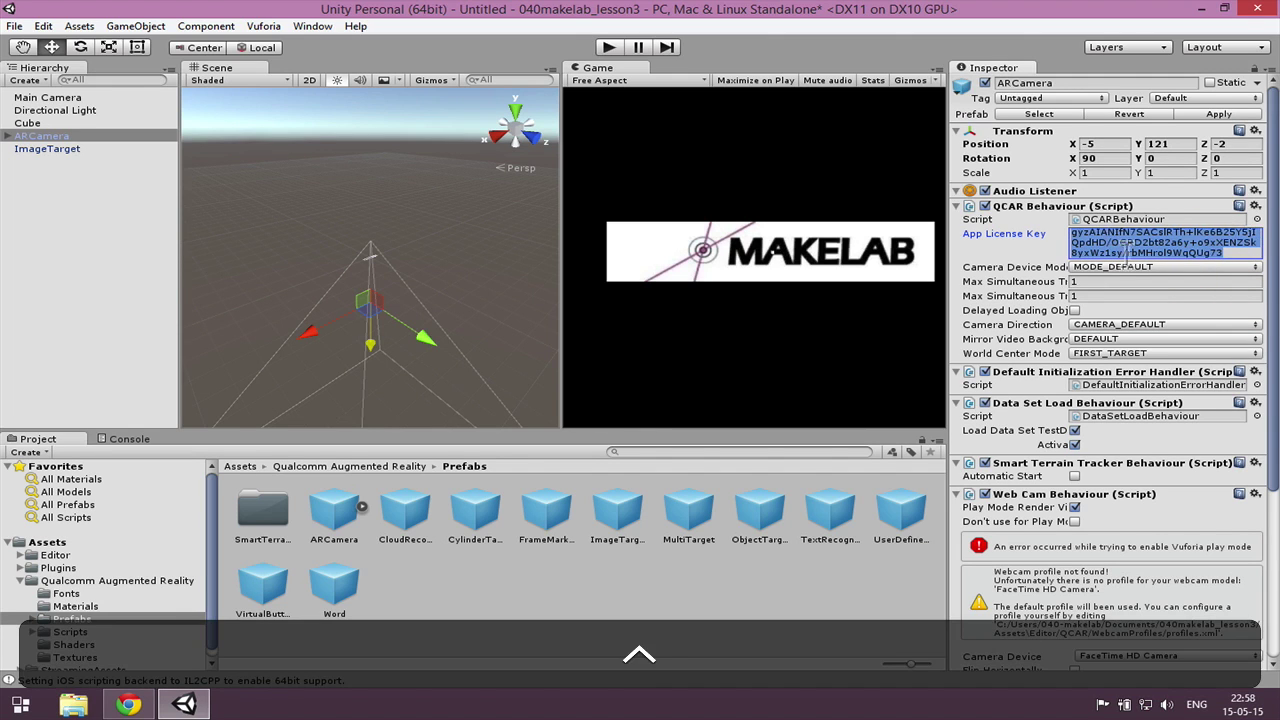
pyautogui.hotkey('ctrl', 'v')
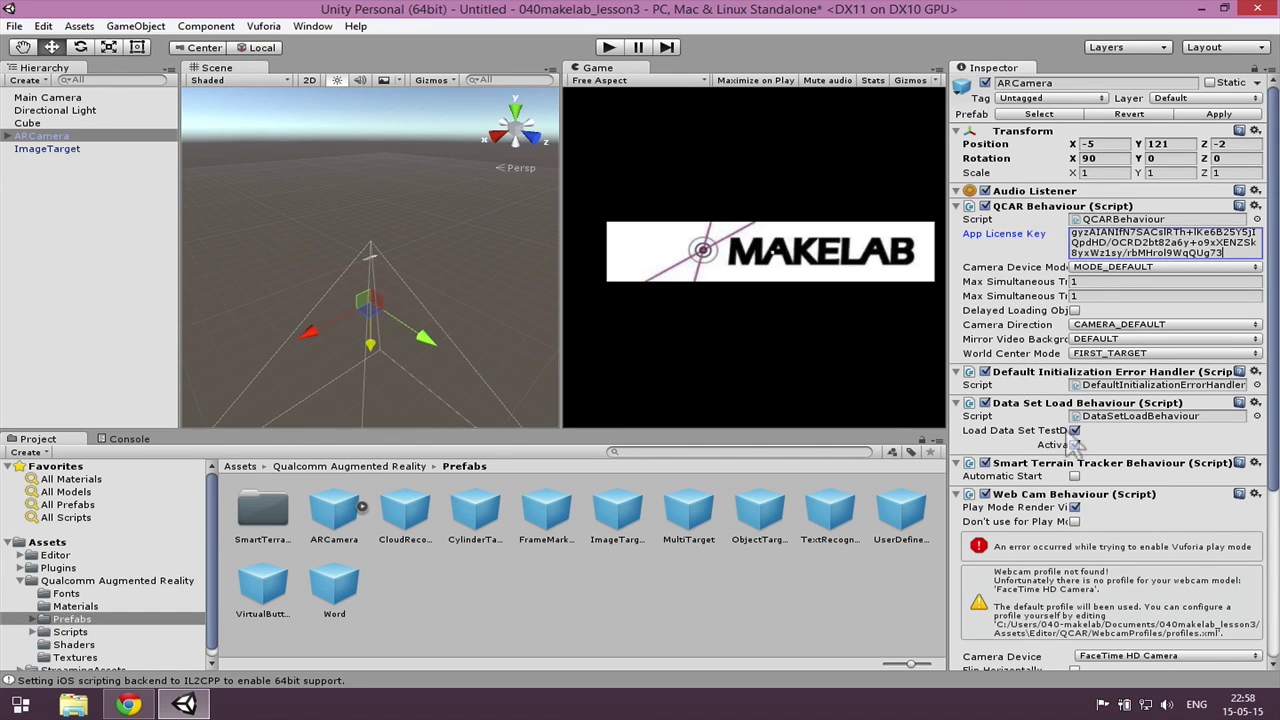
# Check which camera devices are available in the ARCamera's Web Cam Behaviour
pyautogui.moveTo(1270, 428); pyautogui.dragTo(1250, 545)
pyautogui.click(1165, 457)
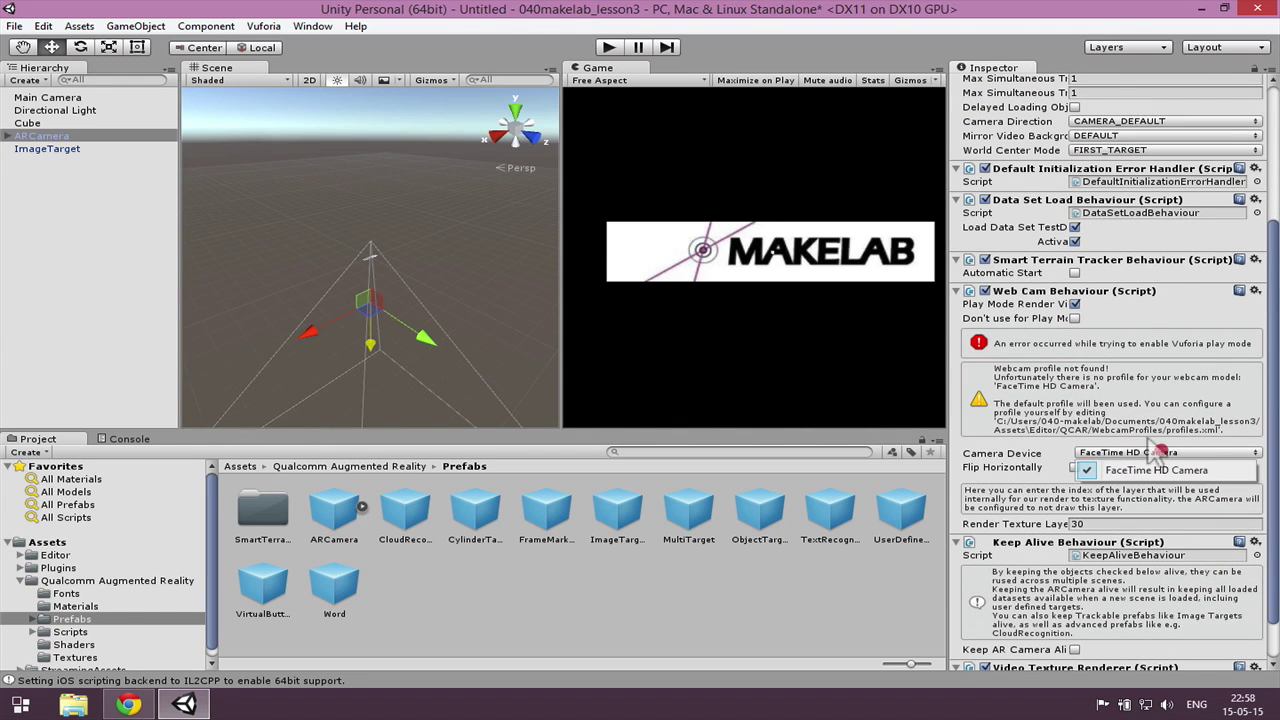
pyautogui.click(1167, 418)
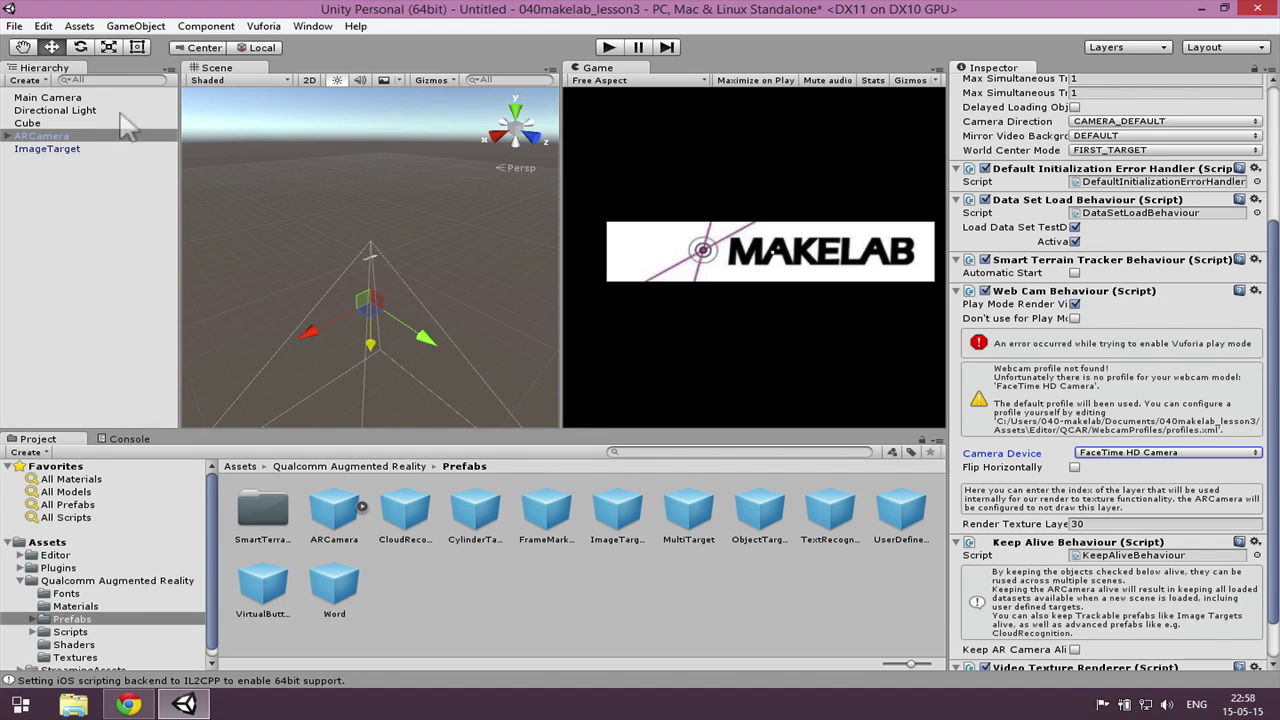
# Open the build settings and select Android in the platform list
pyautogui.click(14, 26)
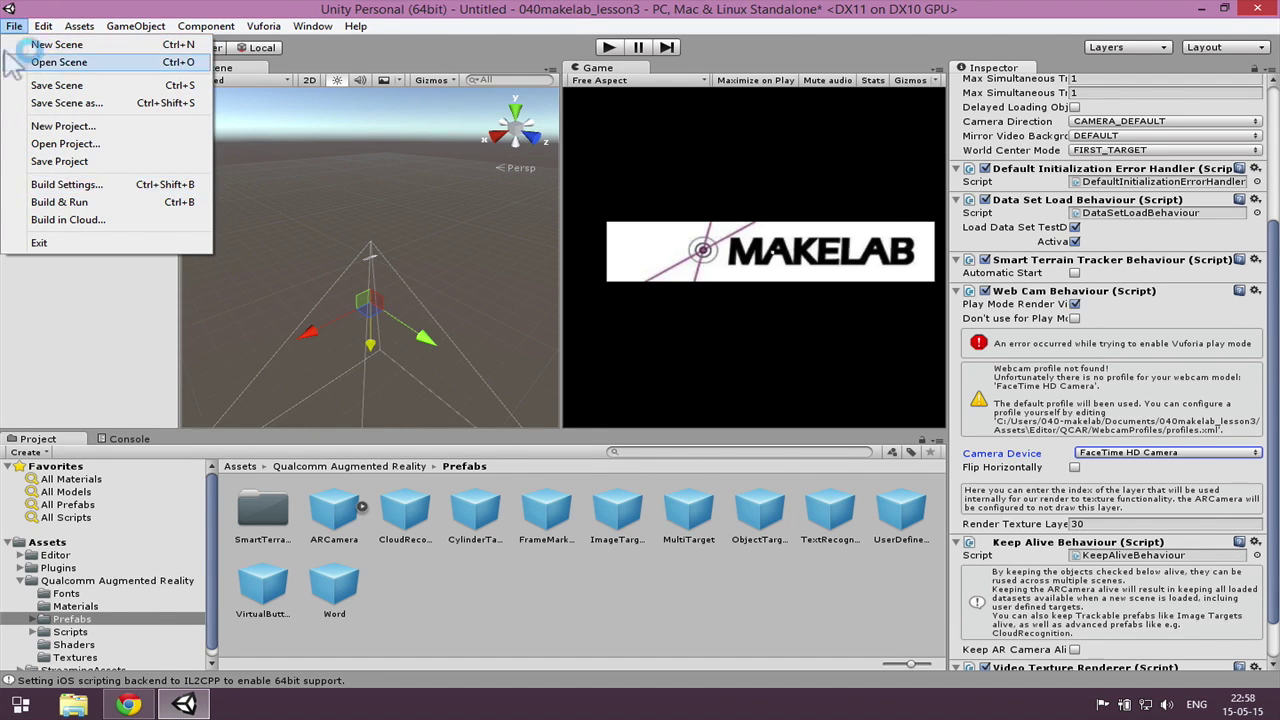
pyautogui.click(98, 186)
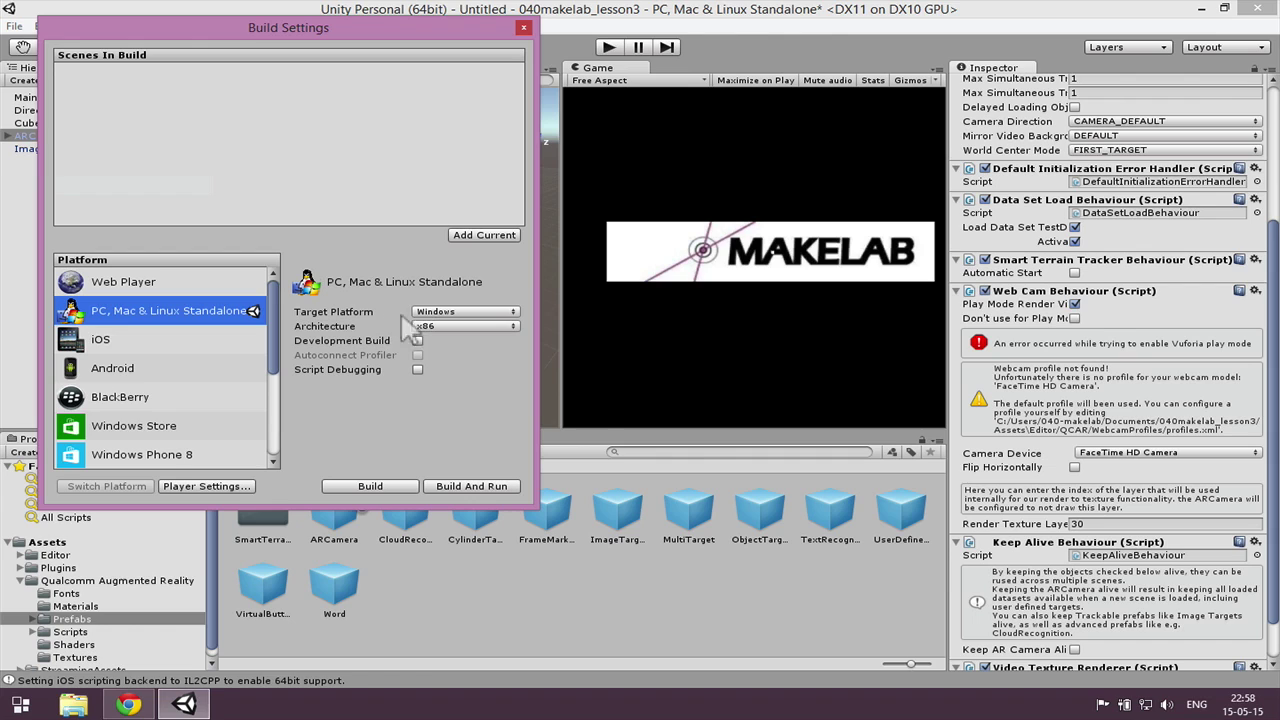
pyautogui.click(174, 367)
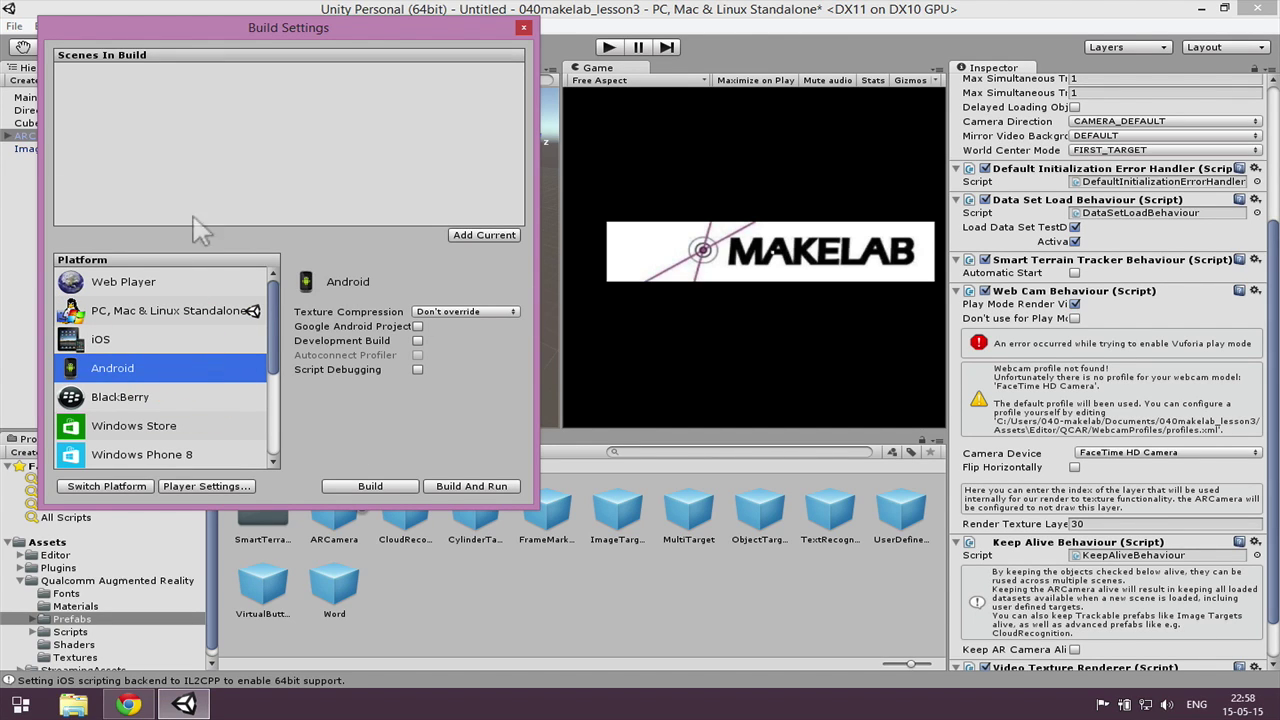
# Add the current scene to the build, saving it as Lesson3 in the project's Assets folder
pyautogui.click(470, 234)
pyautogui.click(620, 388)
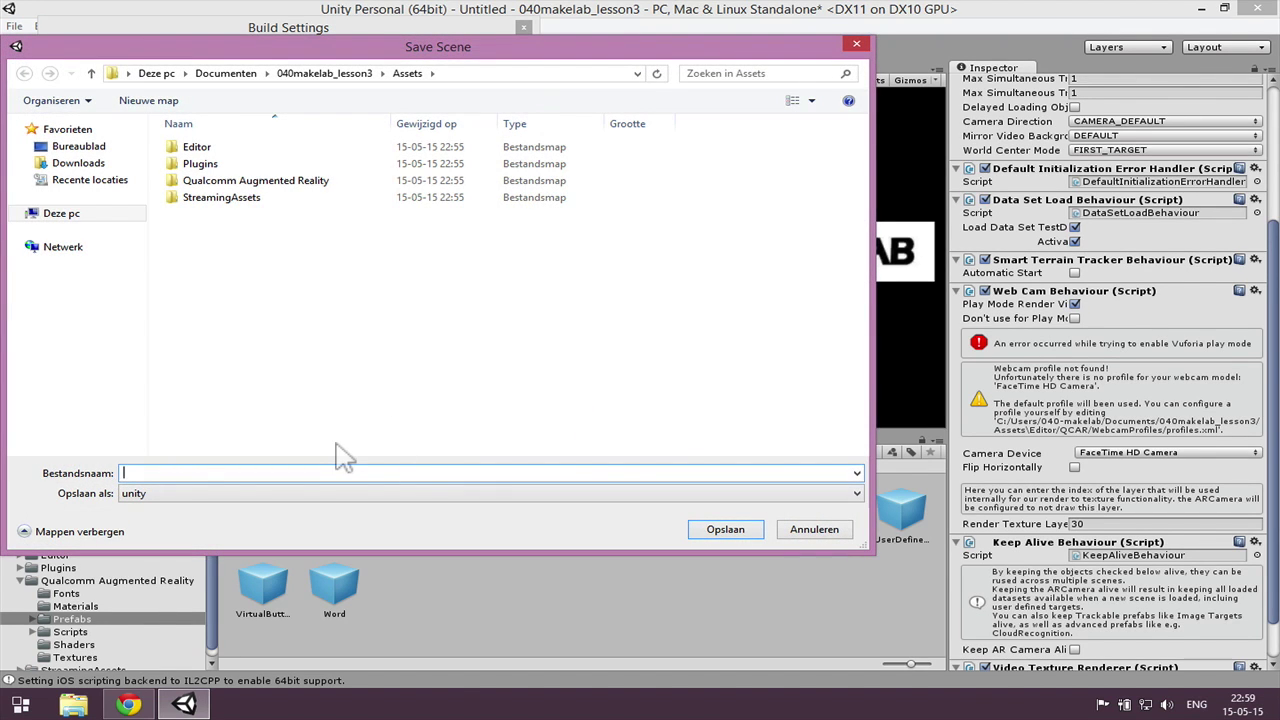
pyautogui.write('Lesson3')
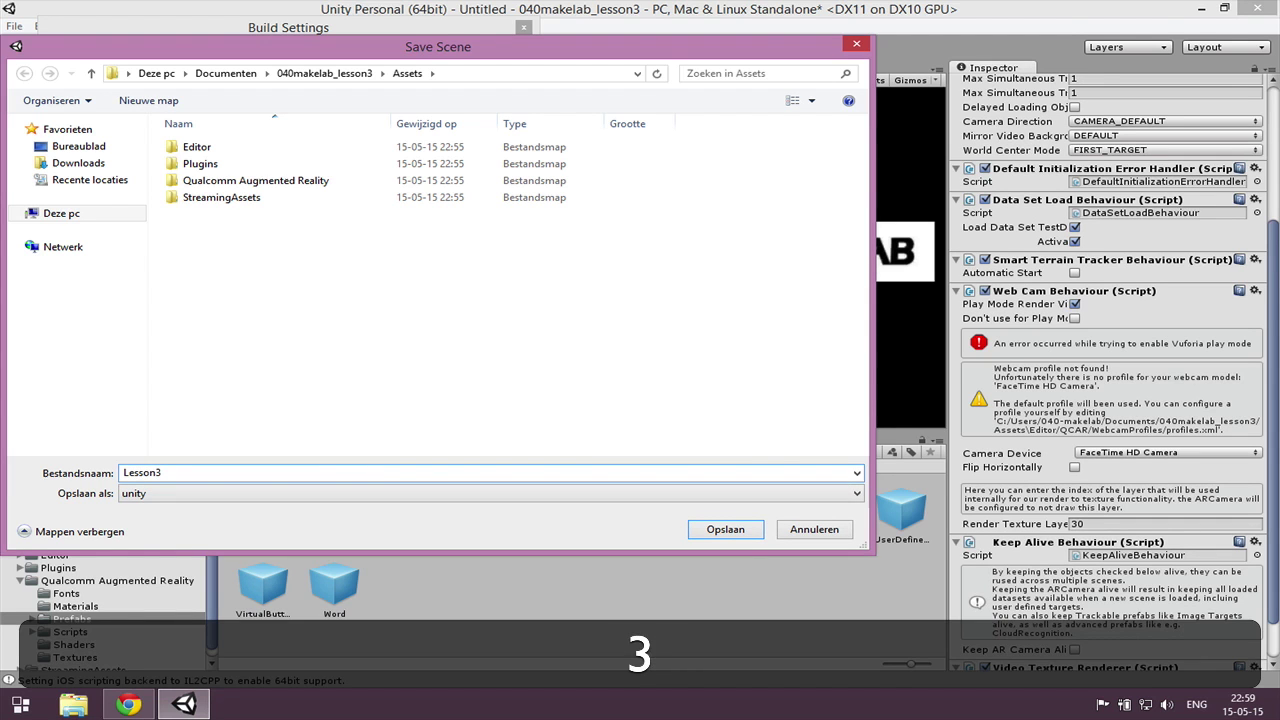
pyautogui.press('Return')
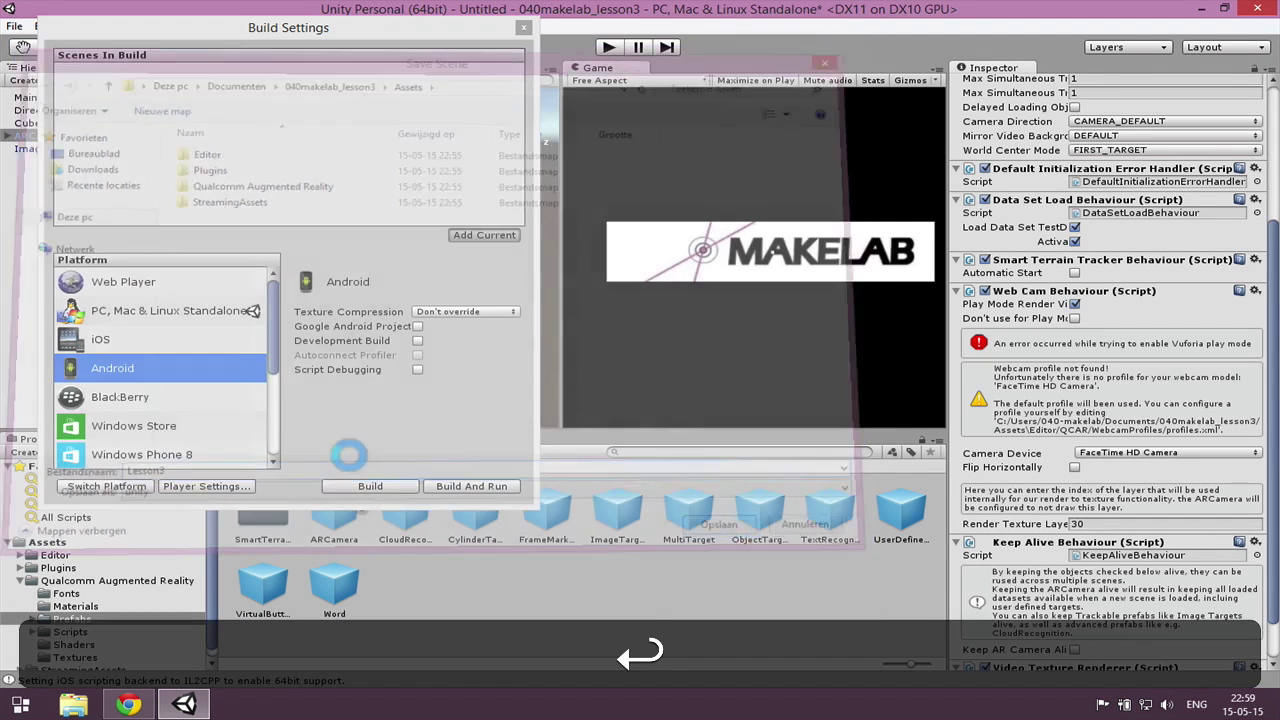
pyautogui.moveTo(268, 44); pyautogui.dragTo(287, 53)
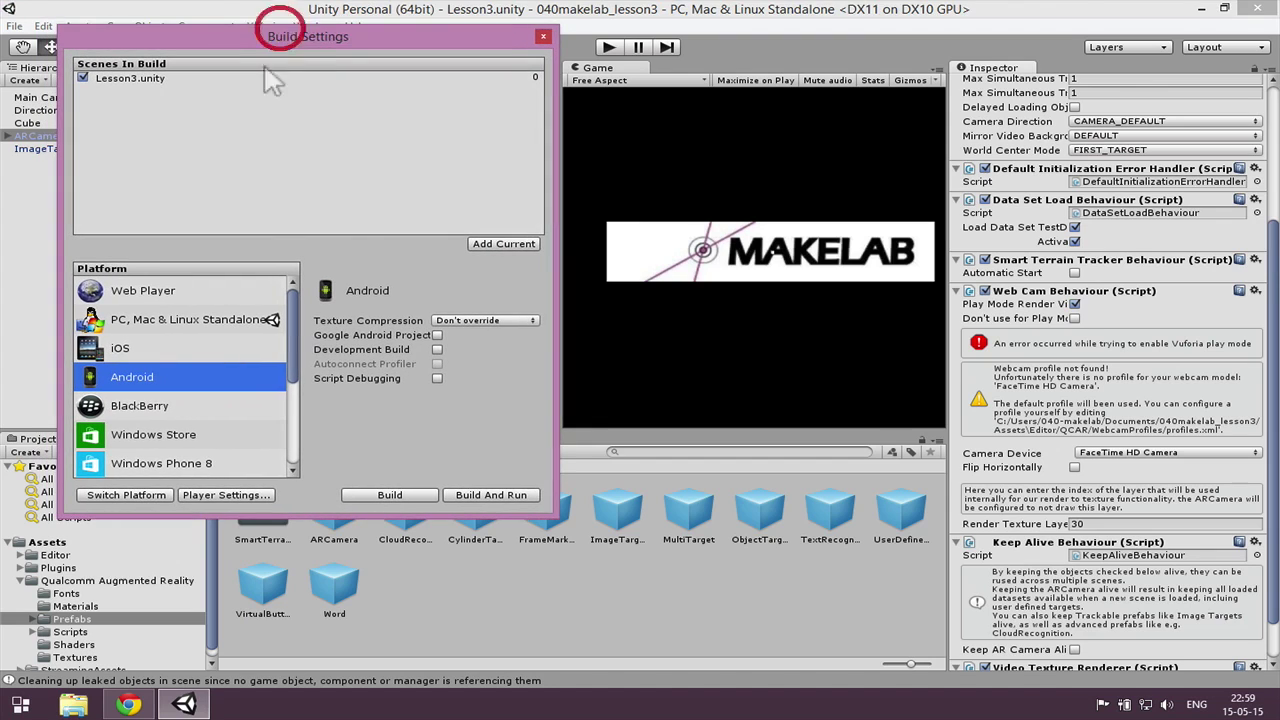
pyautogui.click(108, 78)
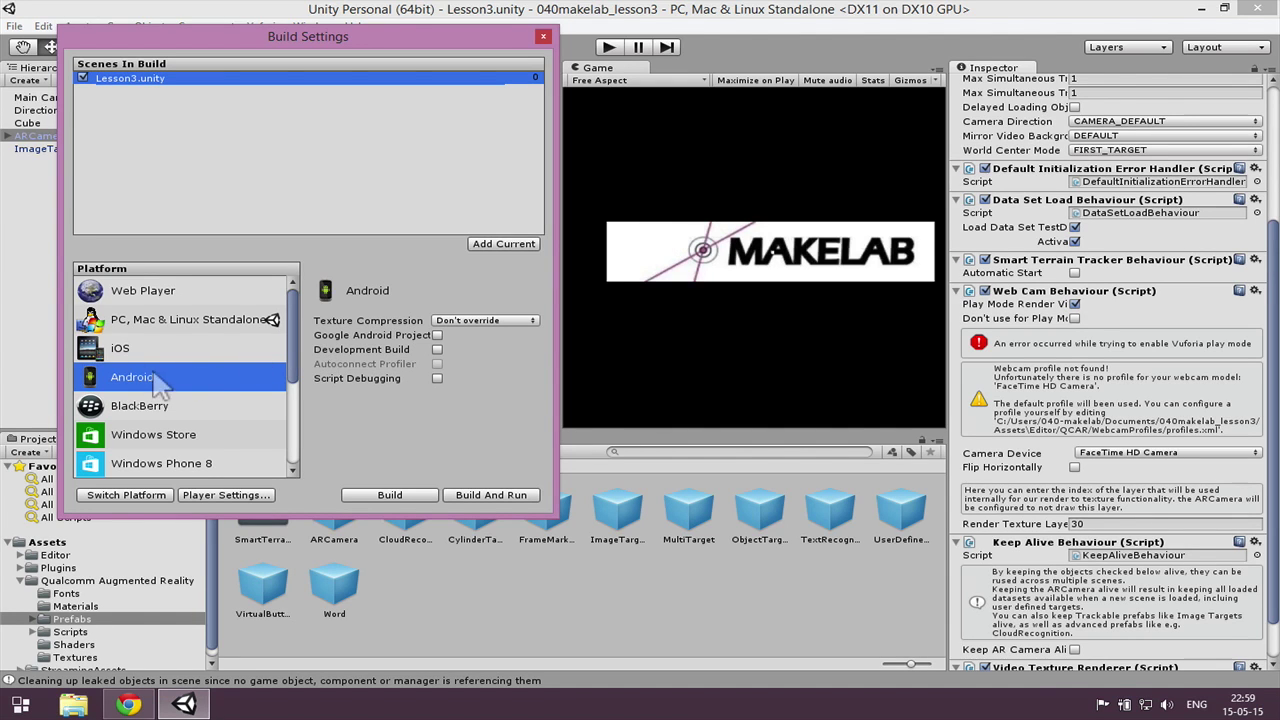
# Switch to Chrome, search Google for "android ide" in a new tab, and open the Android Studio download page
pyautogui.click(128, 704)
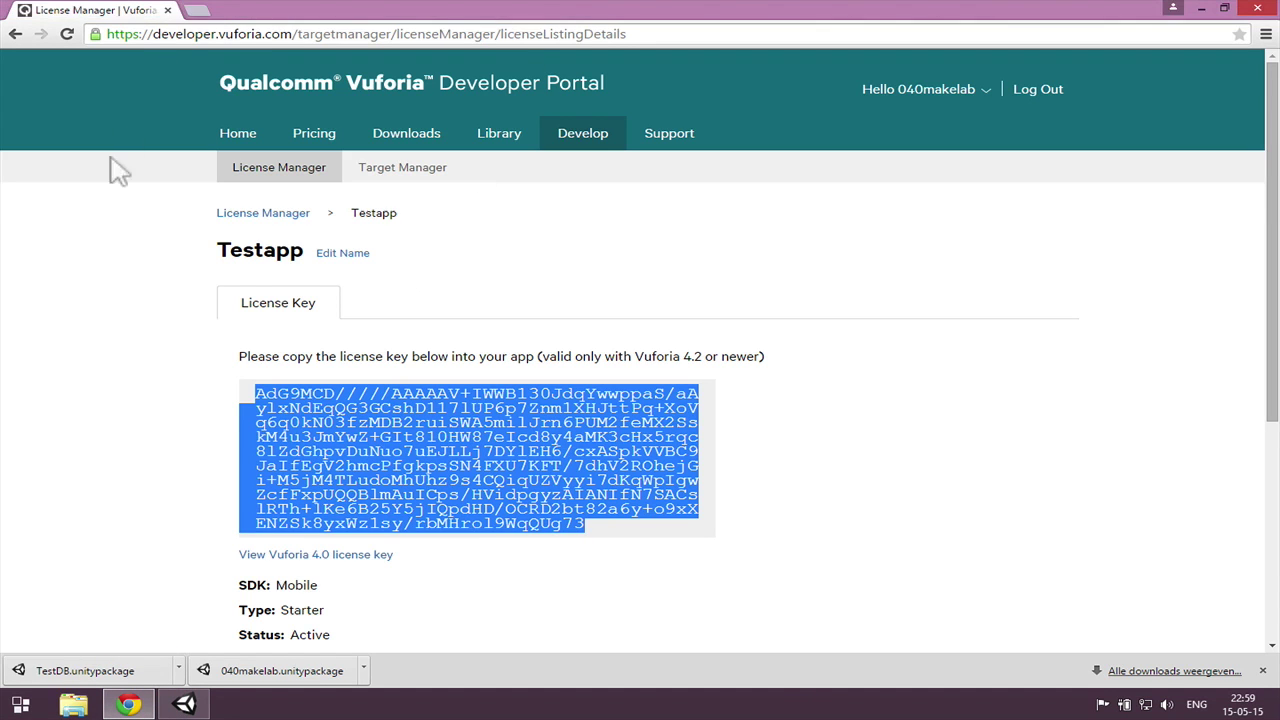
pyautogui.click(193, 12)
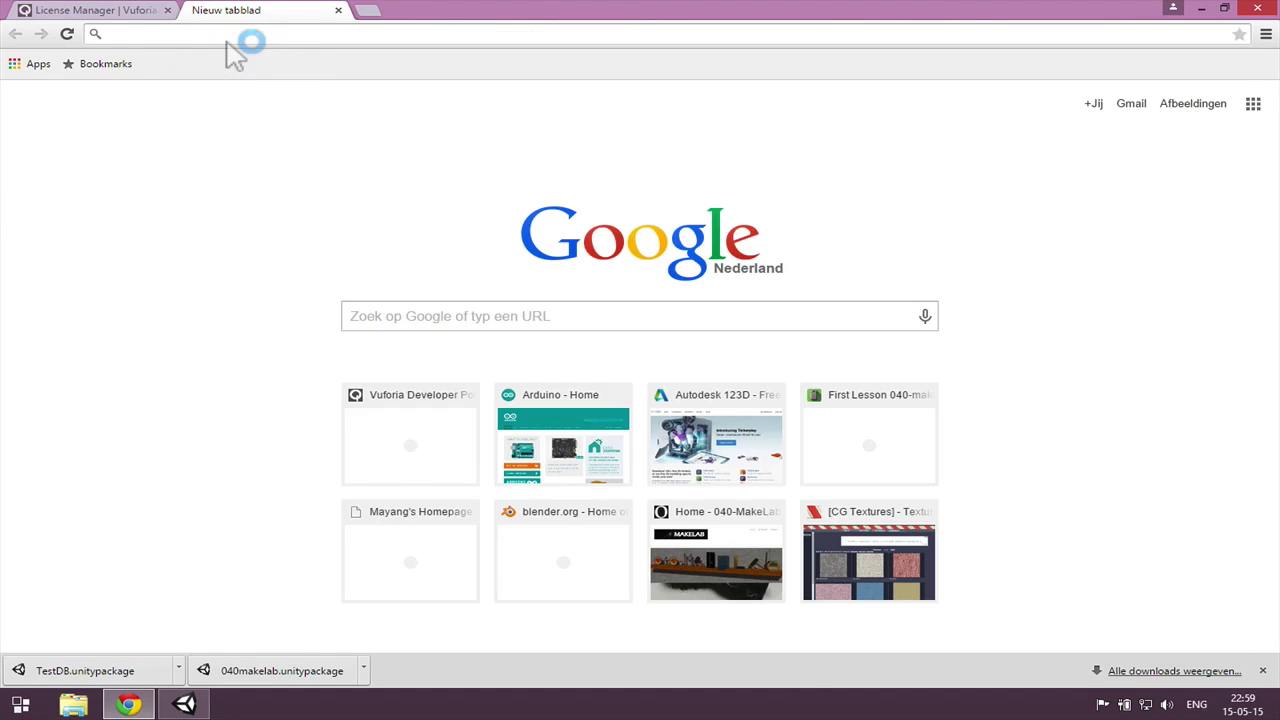
pyautogui.write('androi')
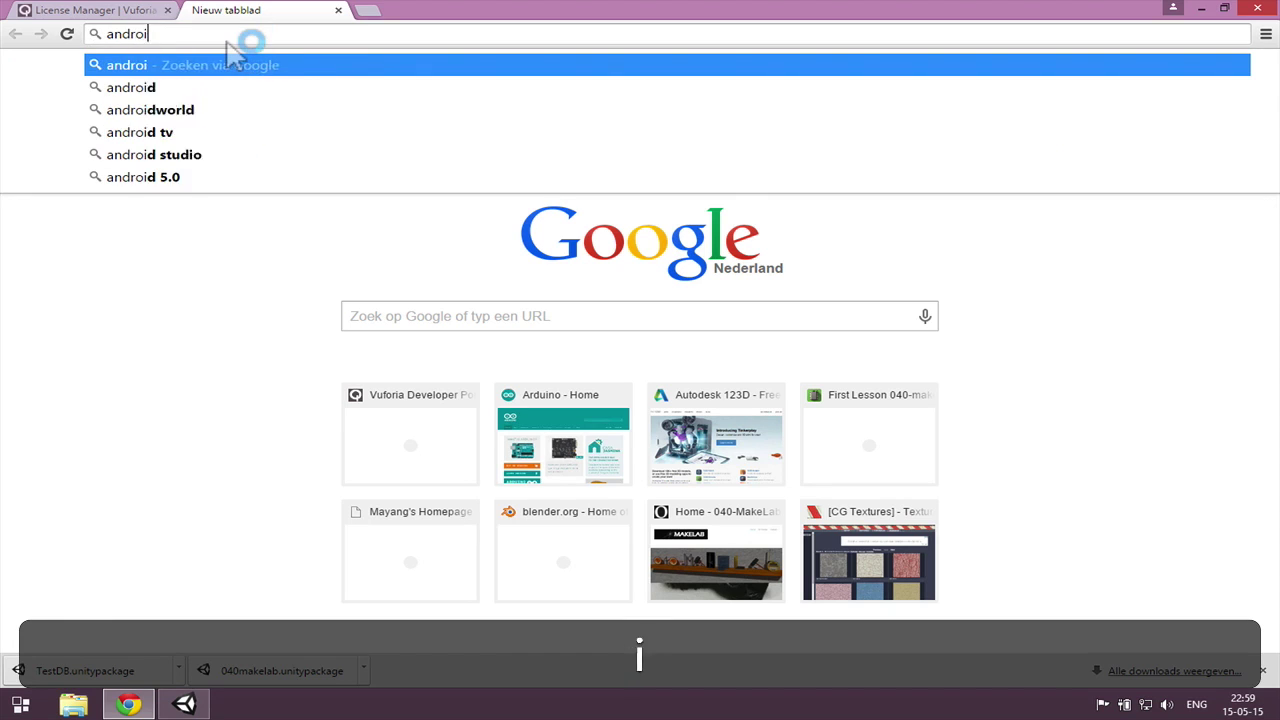
pyautogui.write('d ide')
pyautogui.press('Return')
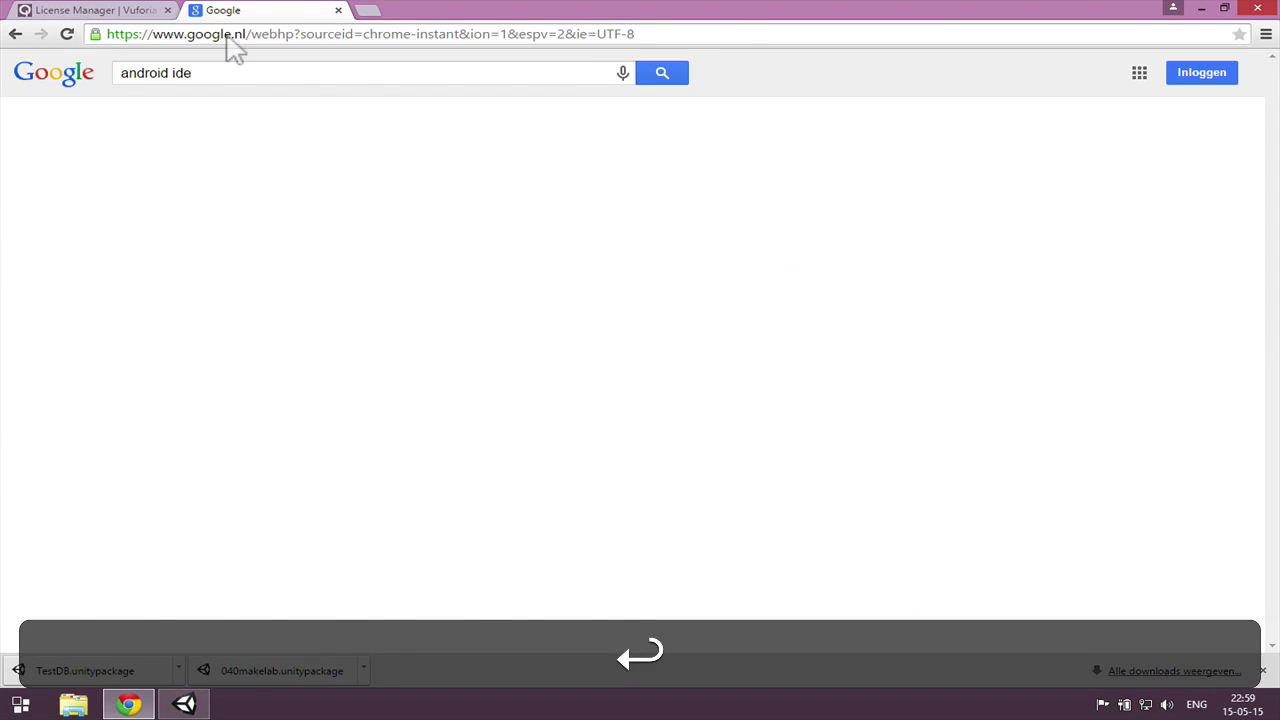
pyautogui.click(252, 194)
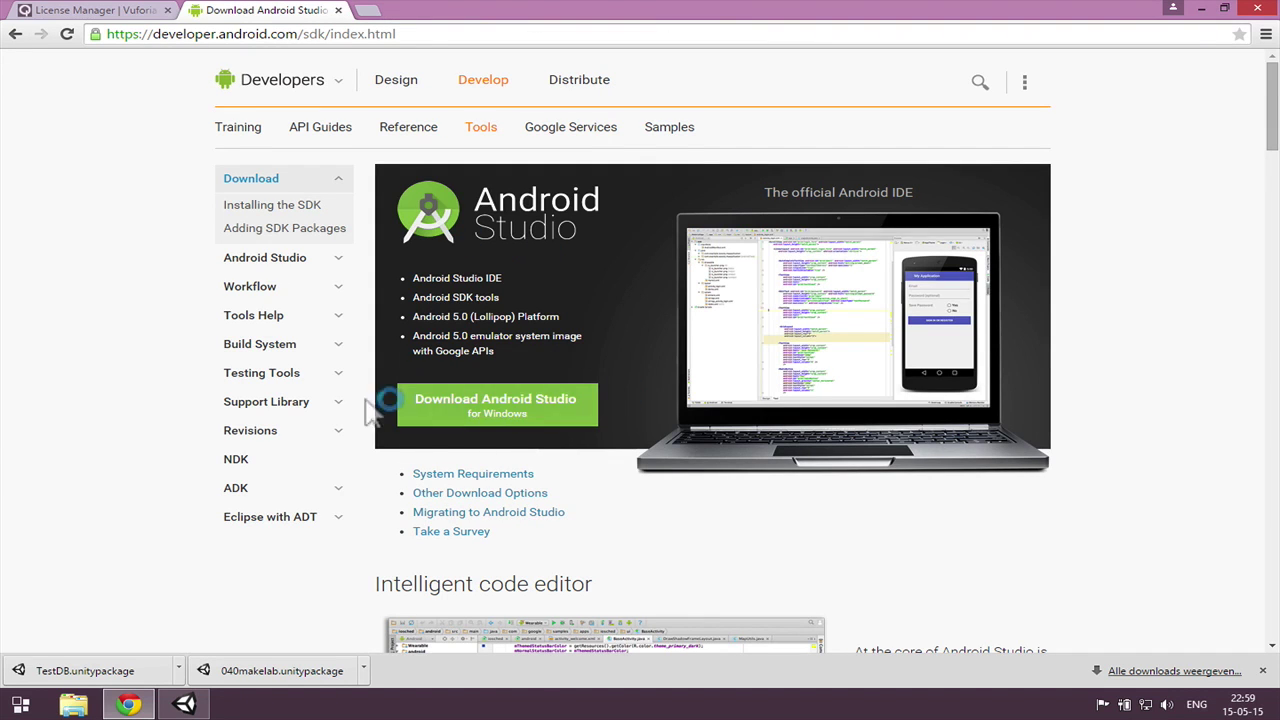
# Accept the terms and conditions and download Android Studio for Windows
pyautogui.click(514, 398)
pyautogui.scroll(-1, 592, 466)
pyautogui.click(534, 575)
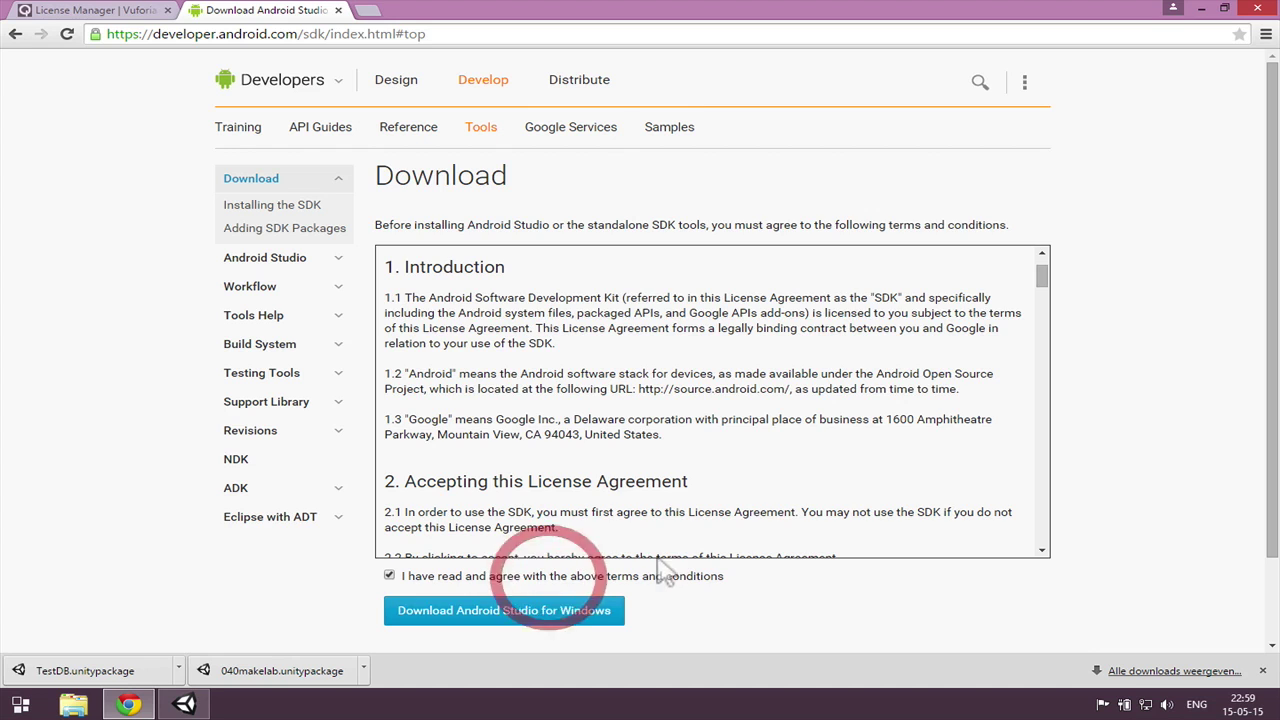
pyautogui.click(585, 608)
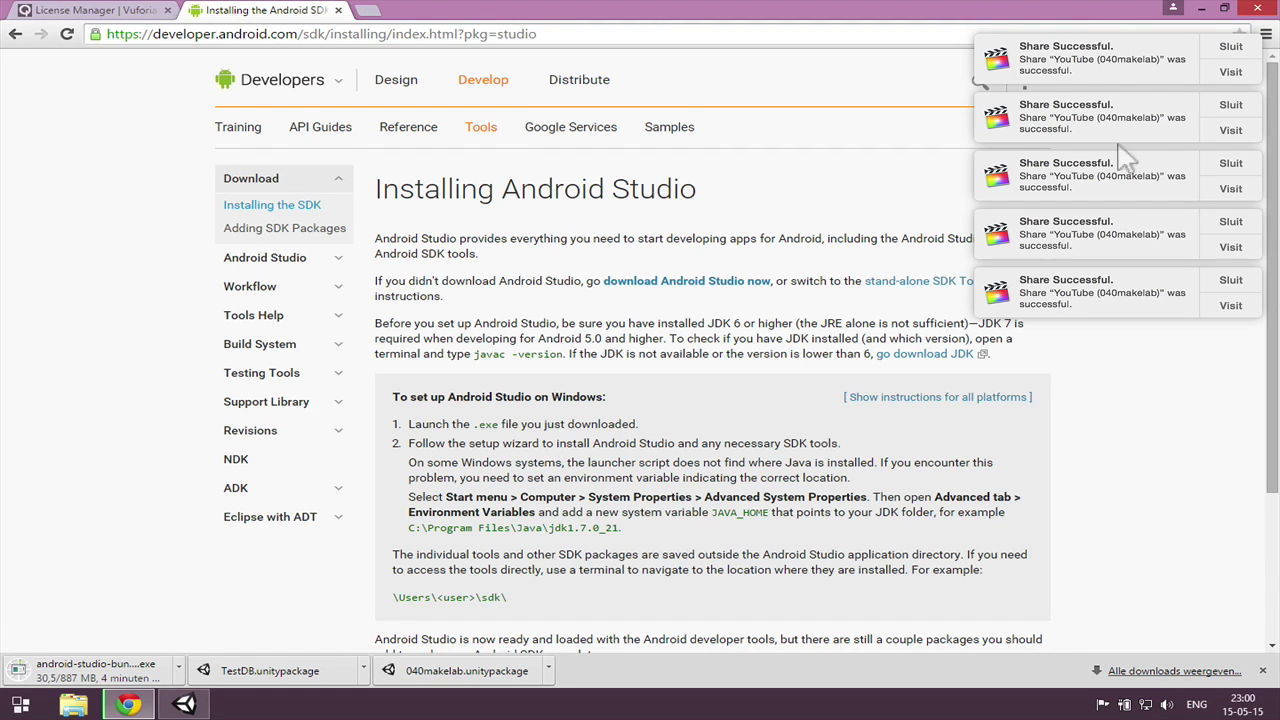
# Dismiss the five Share Successful notifications
pyautogui.click(1231, 47)
pyautogui.click(1229, 48)
pyautogui.click(1229, 50)
pyautogui.click(1228, 48)
pyautogui.click(1229, 49)
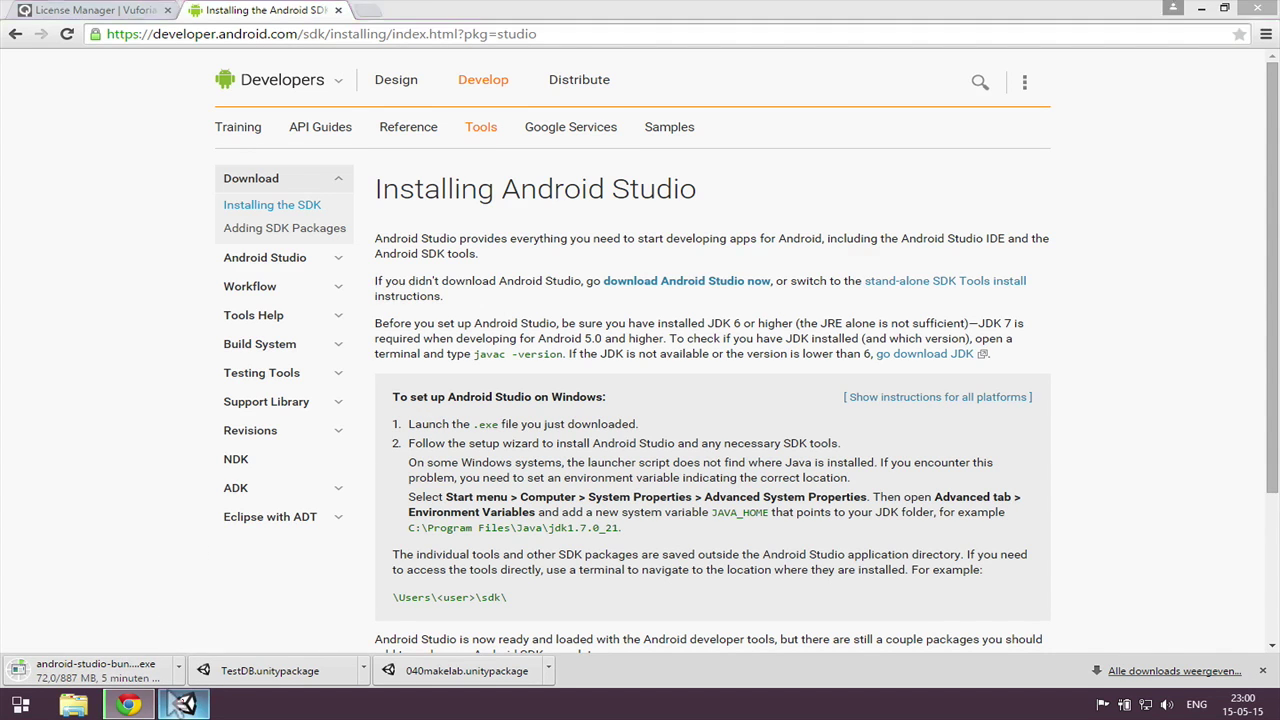
# Return to Unity, select PC, Mac & Linux Standalone as the build platform, and close the build settings
pyautogui.click(184, 704)
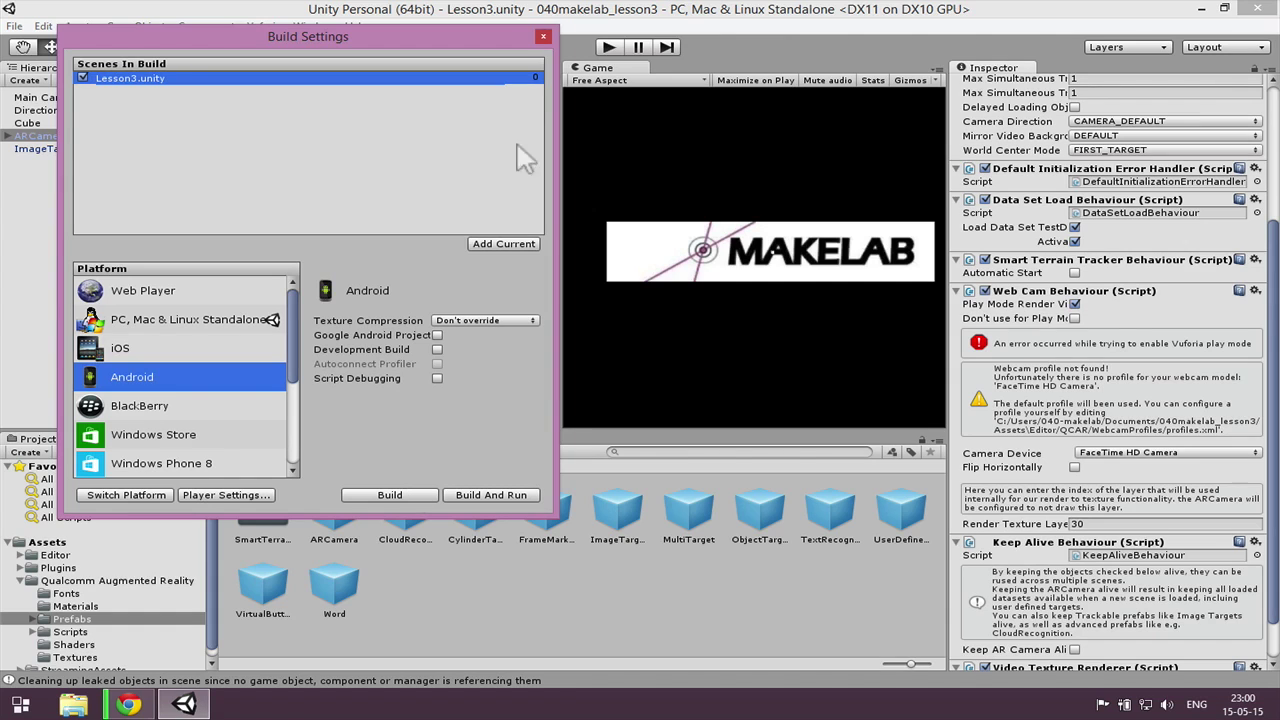
pyautogui.click(136, 320)
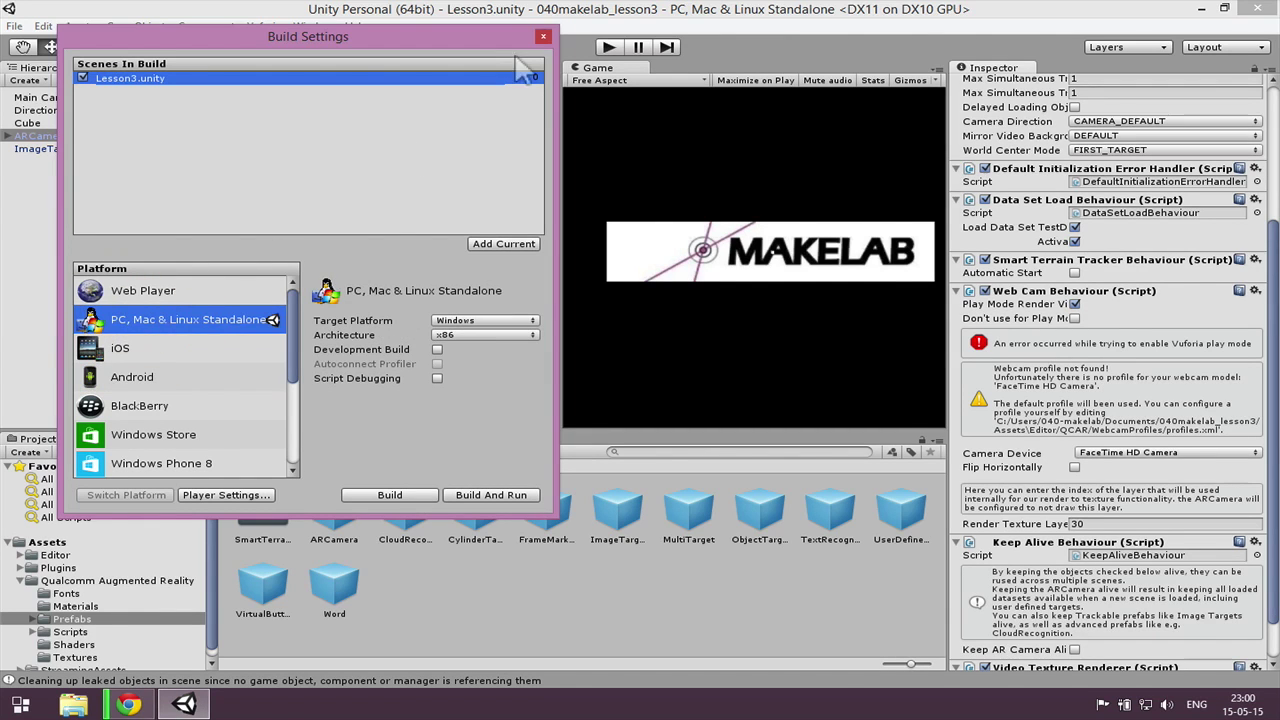
pyautogui.click(541, 38)
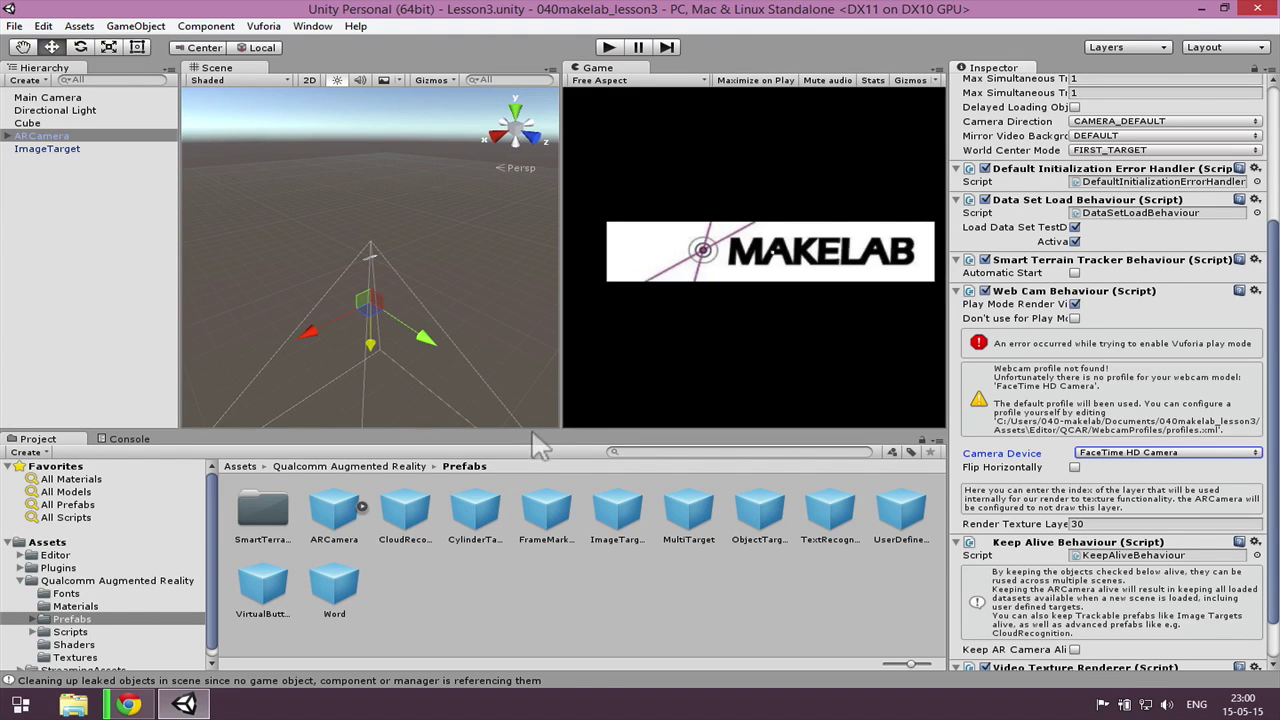
# Review the platforms offered in the build settings, including Xbox 360 and Xbox One, and close the settings
pyautogui.moveTo(533, 425); pyautogui.dragTo(533, 424)
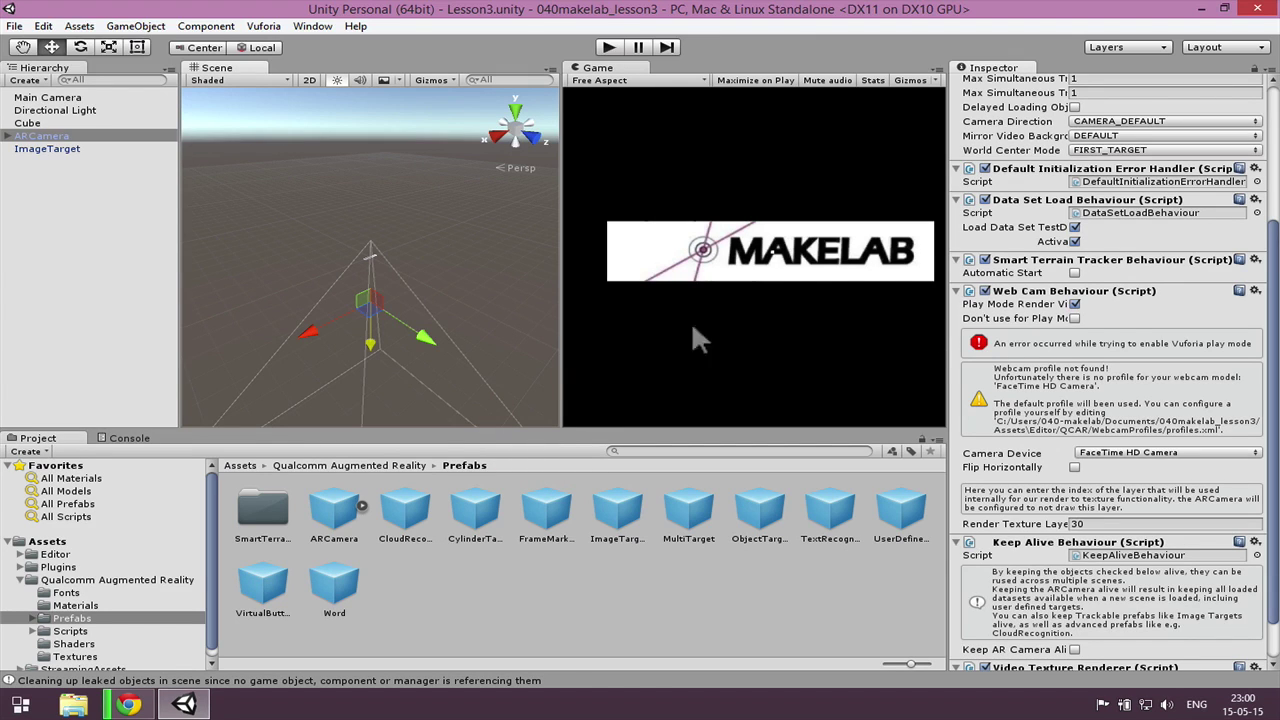
pyautogui.click(14, 26)
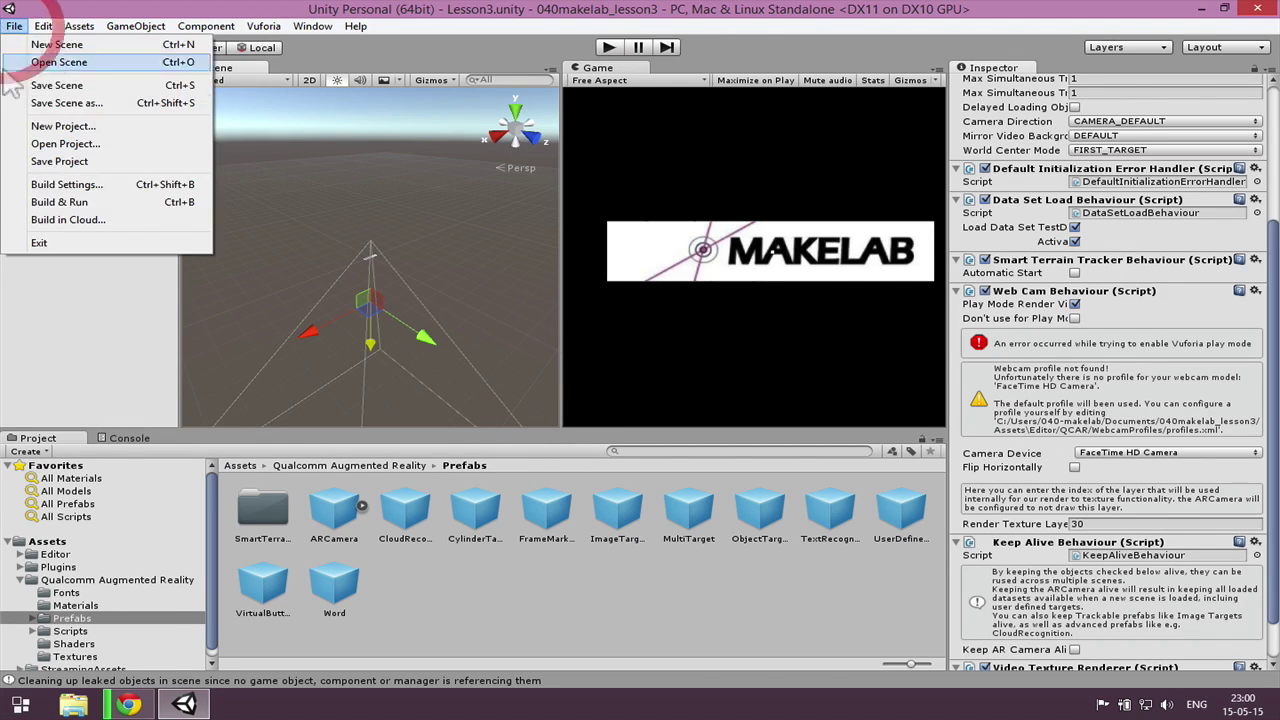
pyautogui.click(66, 186)
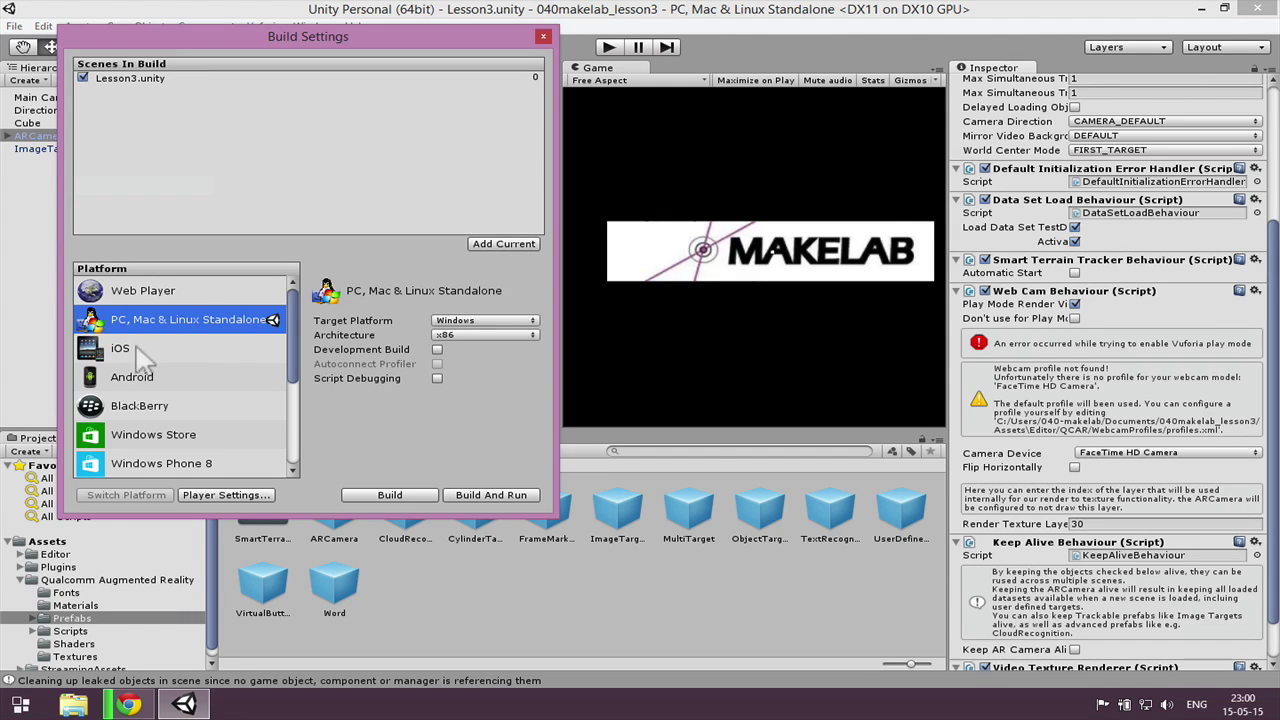
pyautogui.moveTo(289, 370); pyautogui.dragTo(289, 396)
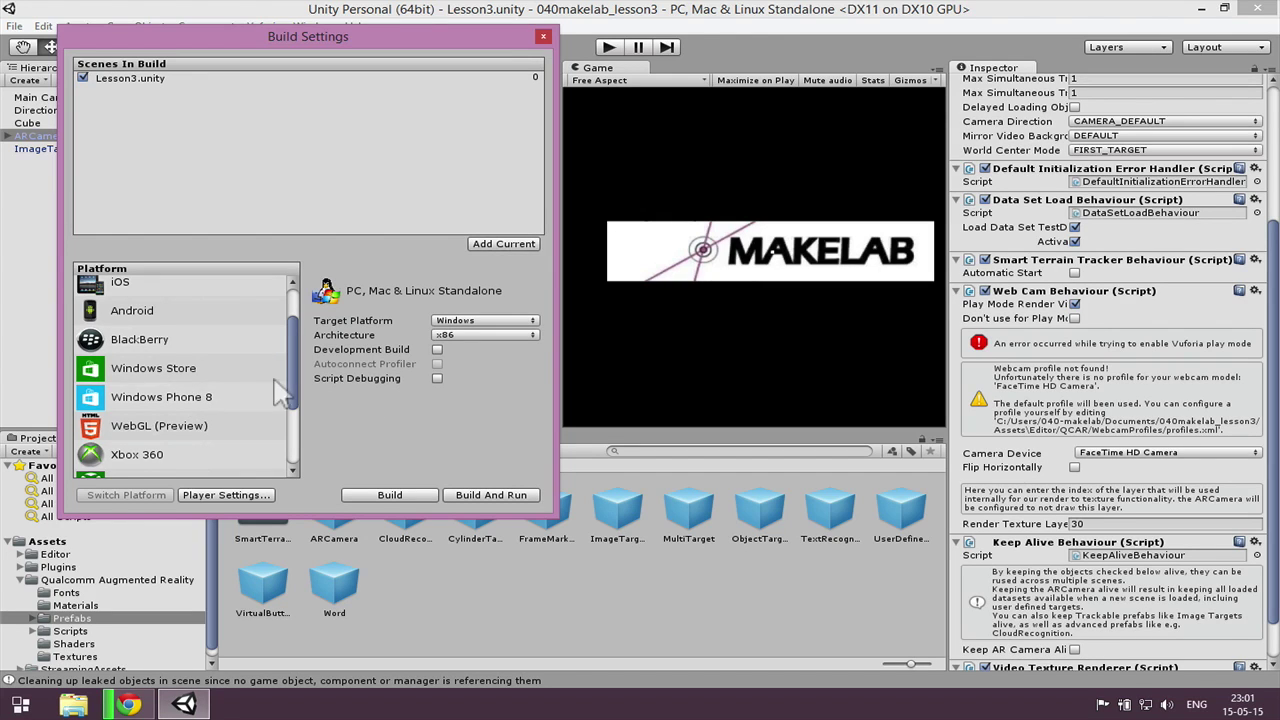
pyautogui.scroll(-2, 276, 380)
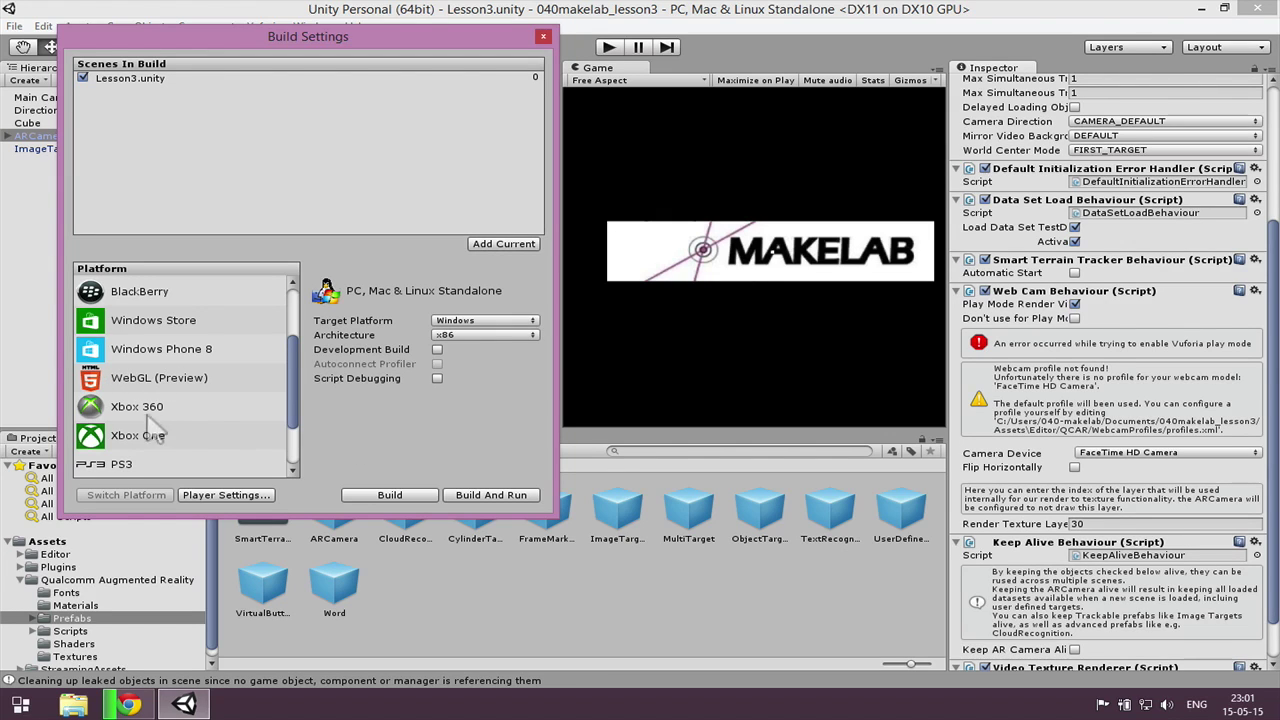
pyautogui.click(160, 412)
pyautogui.click(158, 433)
pyautogui.click(162, 407)
pyautogui.click(164, 433)
pyautogui.click(140, 406)
pyautogui.click(140, 434)
pyautogui.click(140, 406)
pyautogui.click(143, 434)
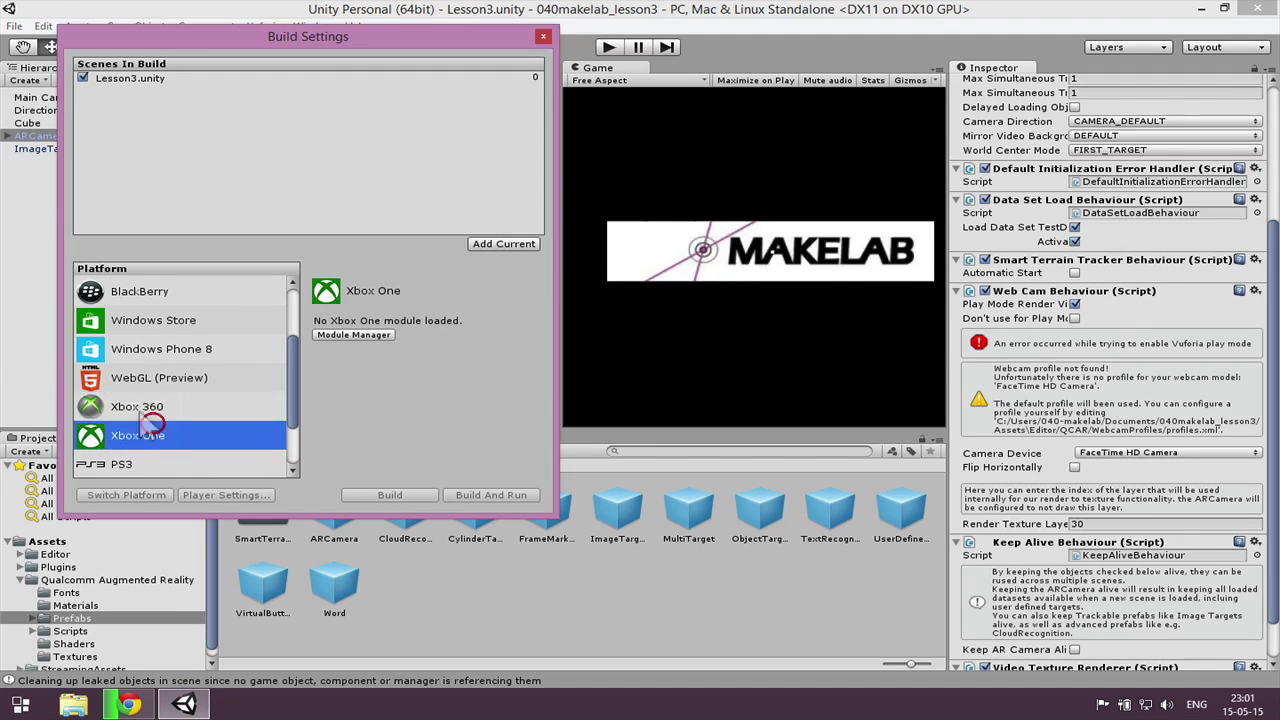
pyautogui.click(152, 405)
pyautogui.moveTo(285, 400); pyautogui.dragTo(286, 423)
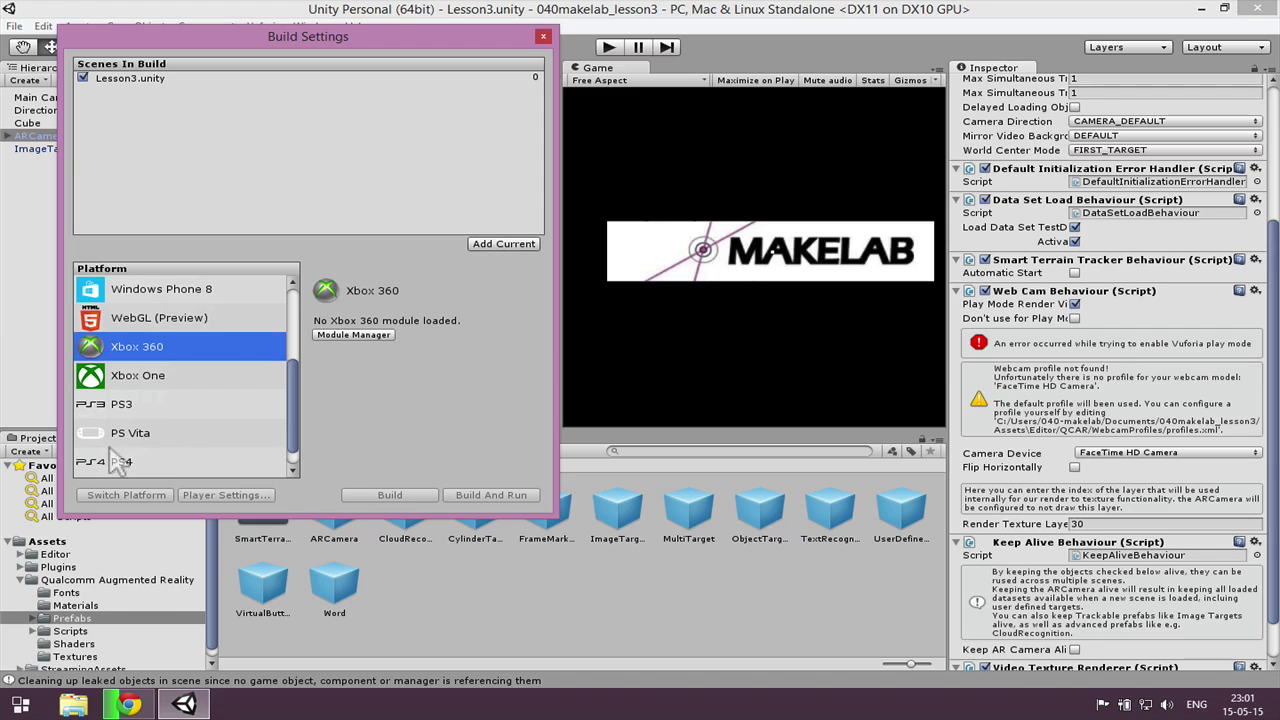
pyautogui.click(540, 37)
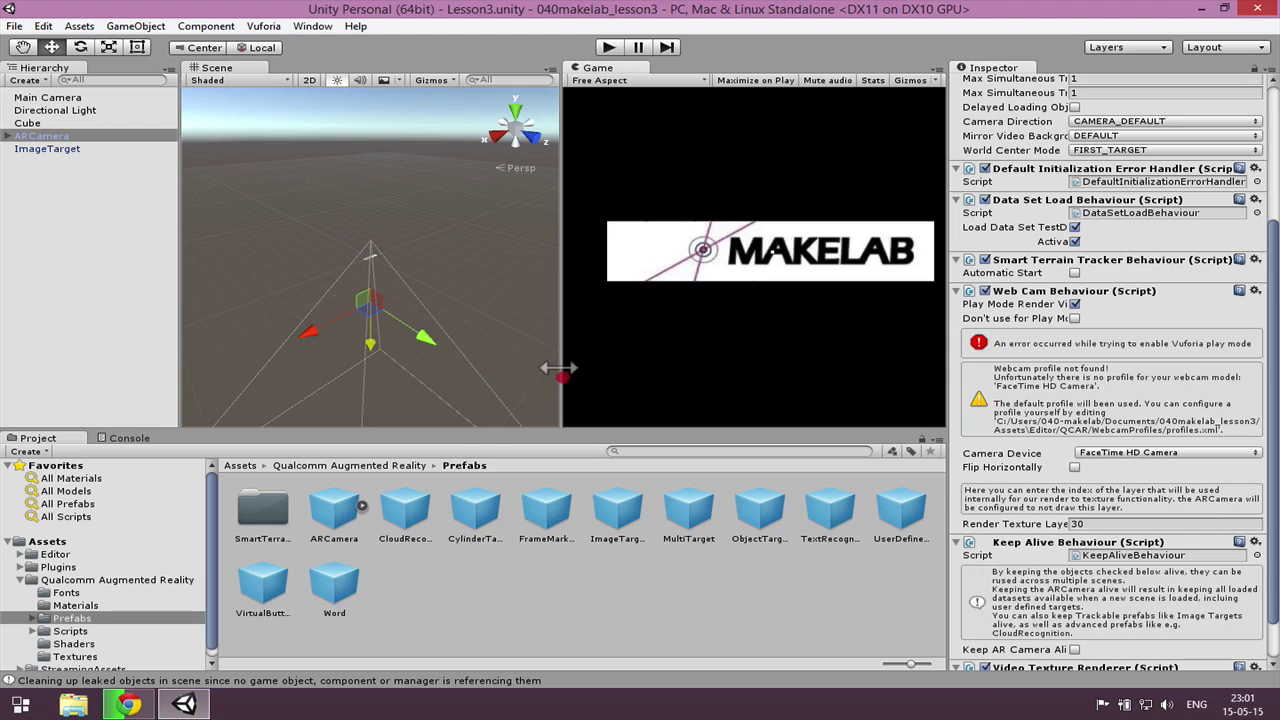
pyautogui.moveTo(558, 368); pyautogui.dragTo(562, 370)
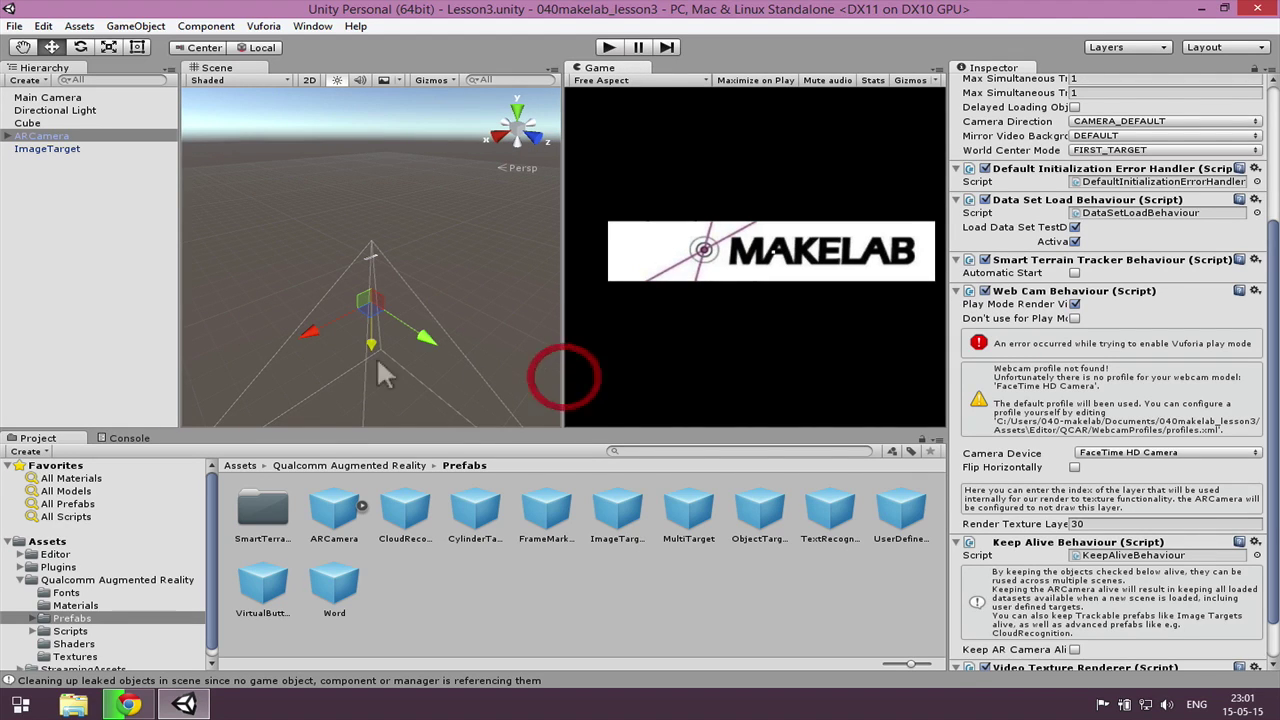
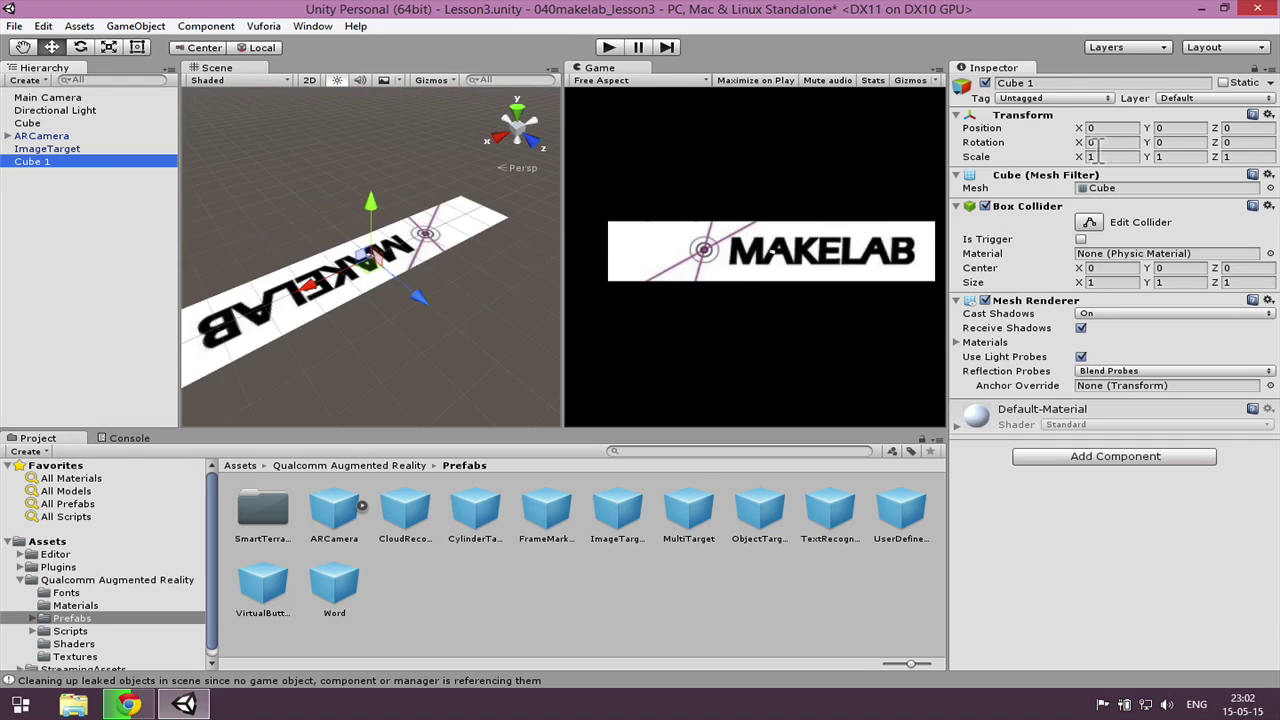
# Set the scale of Cube 1 to 10 on all three axes and raise it to about Y 10.3
pyautogui.write('10')
pyautogui.press('Tab')
pyautogui.write('10')
pyautogui.press('Tab')
pyautogui.write('10')
pyautogui.press('Return')
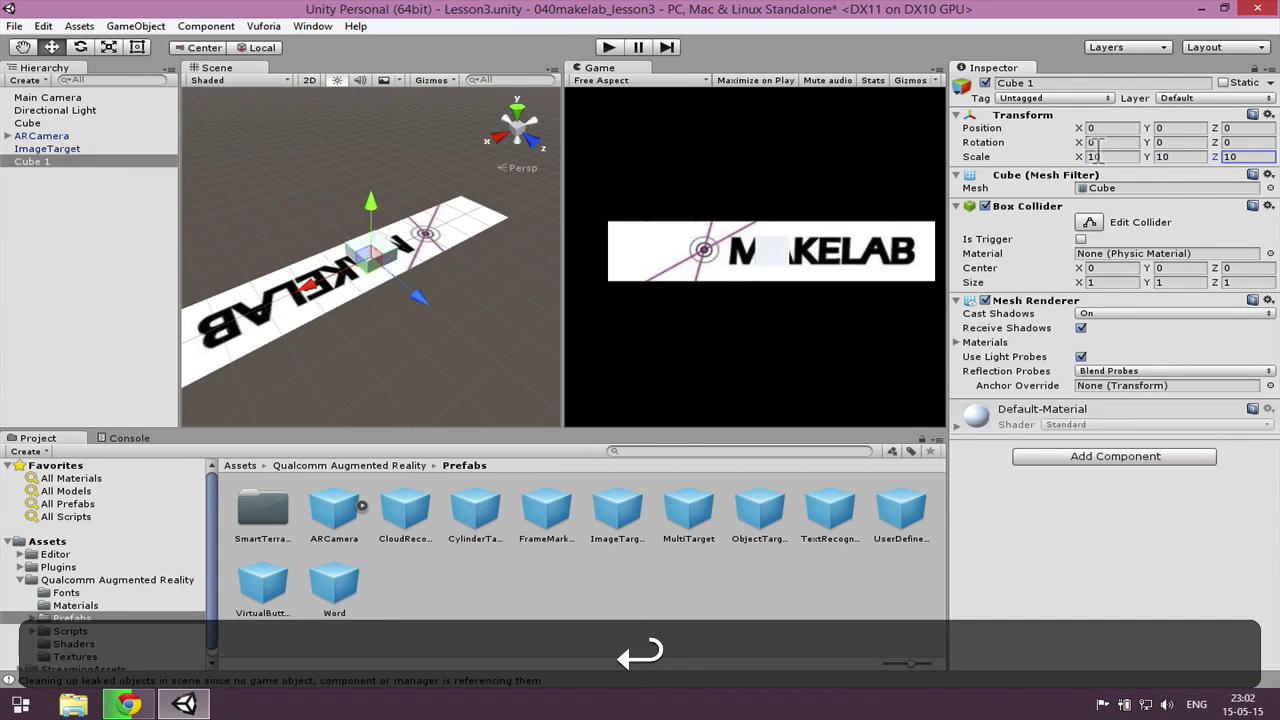
pyautogui.moveTo(366, 207); pyautogui.dragTo(370, 172)
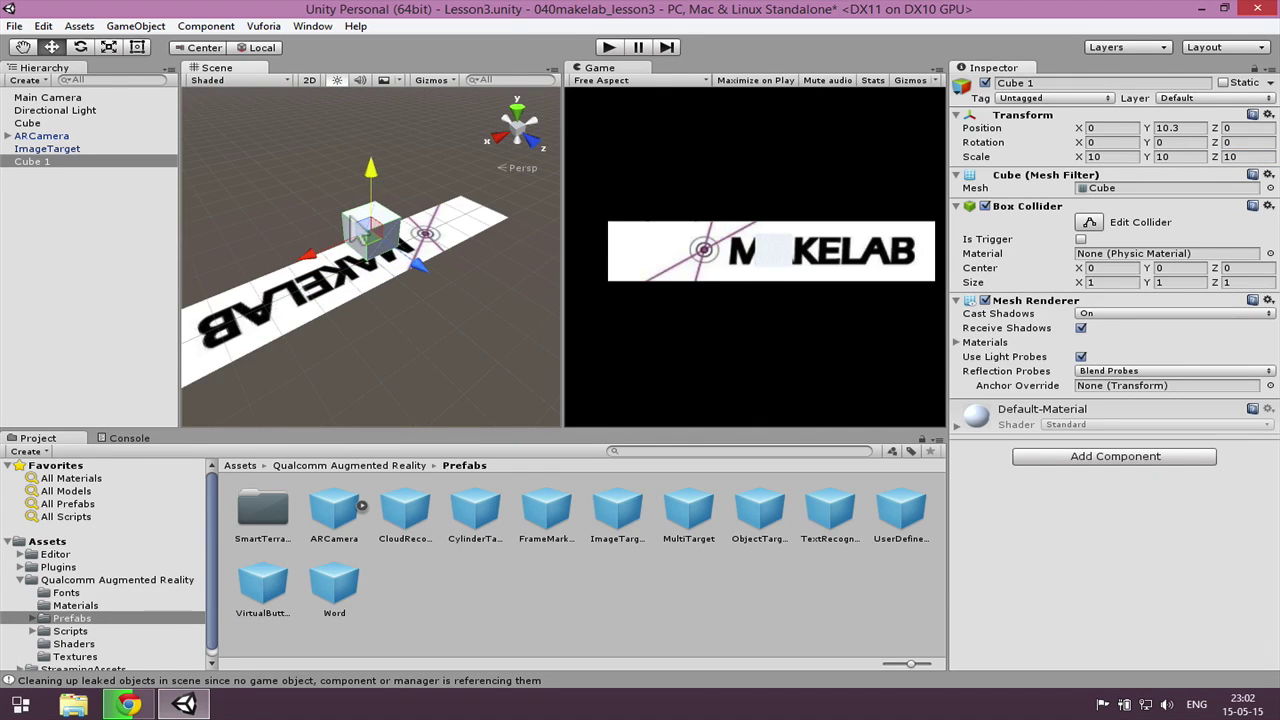
# Scale Cube 1 into an upright slab of about 17.5 in X, 12.2 in Y and 3.5 in Z
pyautogui.press('r')
pyautogui.moveTo(416, 266); pyautogui.dragTo(394, 250)
pyautogui.moveTo(368, 168); pyautogui.dragTo(370, 140)
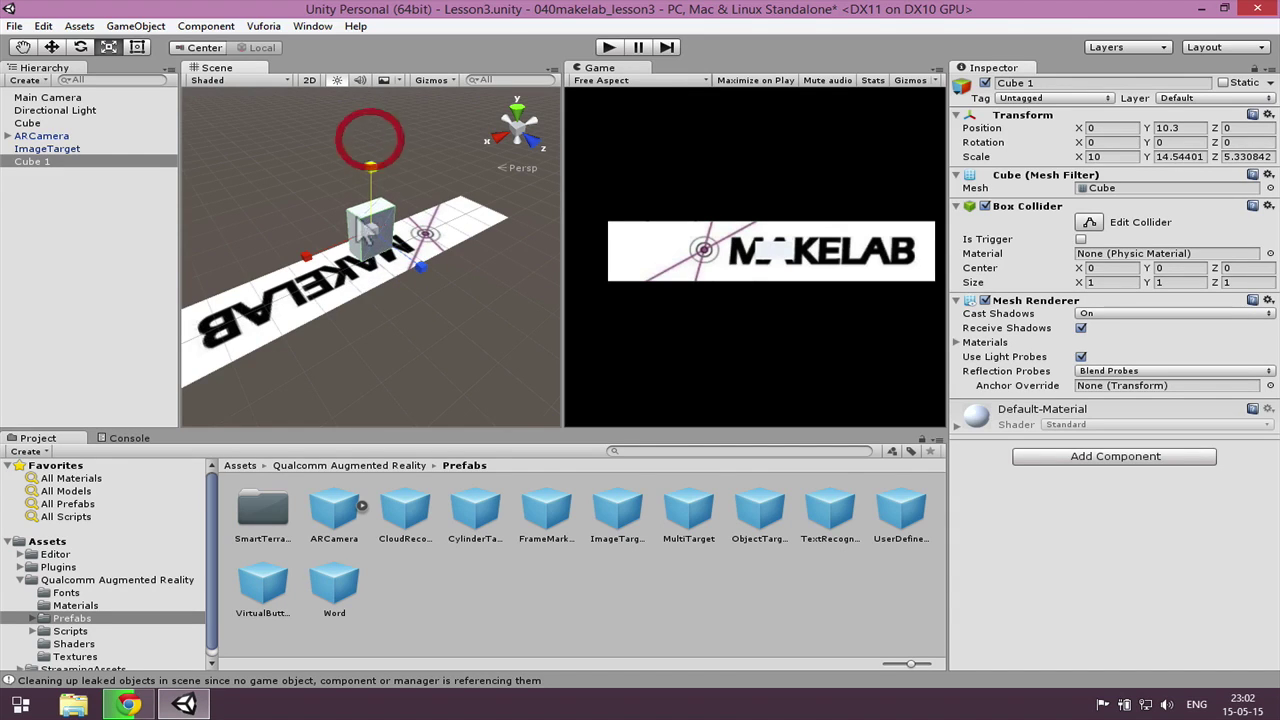
pyautogui.moveTo(306, 256); pyautogui.dragTo(265, 266)
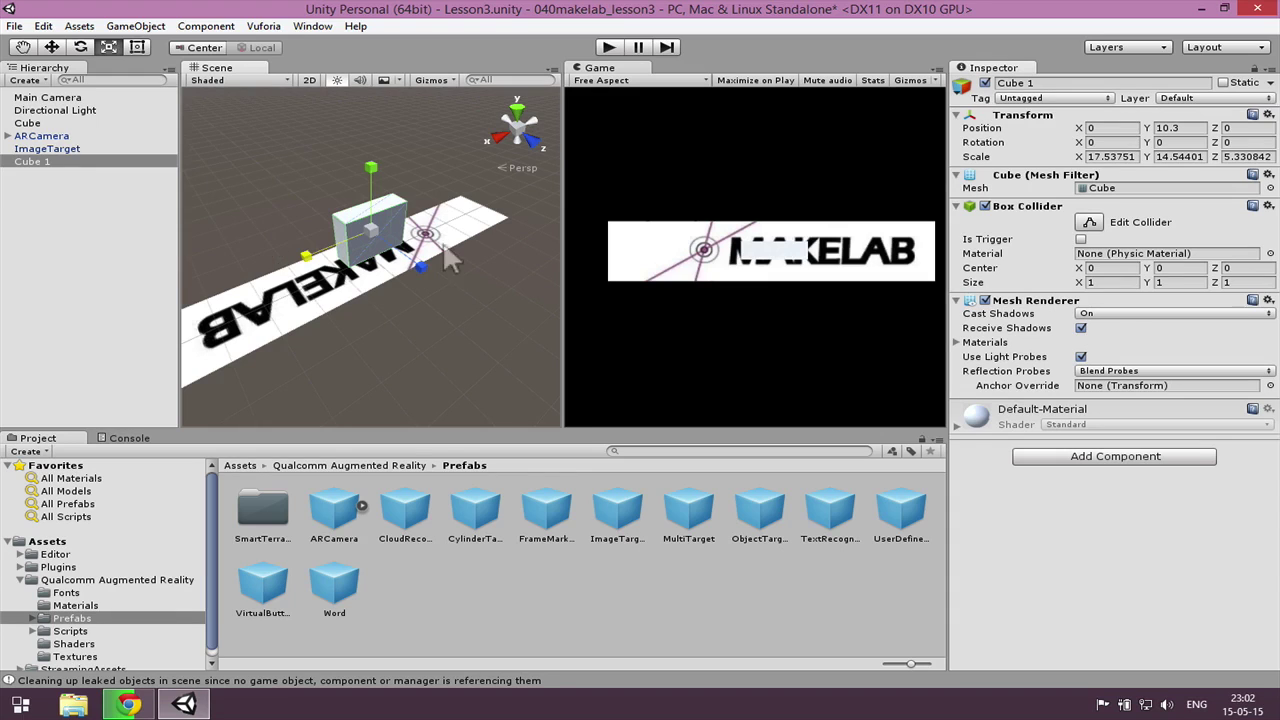
pyautogui.moveTo(414, 268); pyautogui.dragTo(404, 258)
pyautogui.moveTo(371, 168)
pyautogui.mouseDown()
pyautogui.moveTo(363, 147)
pyautogui.moveTo(366, 190)
pyautogui.mouseUp()
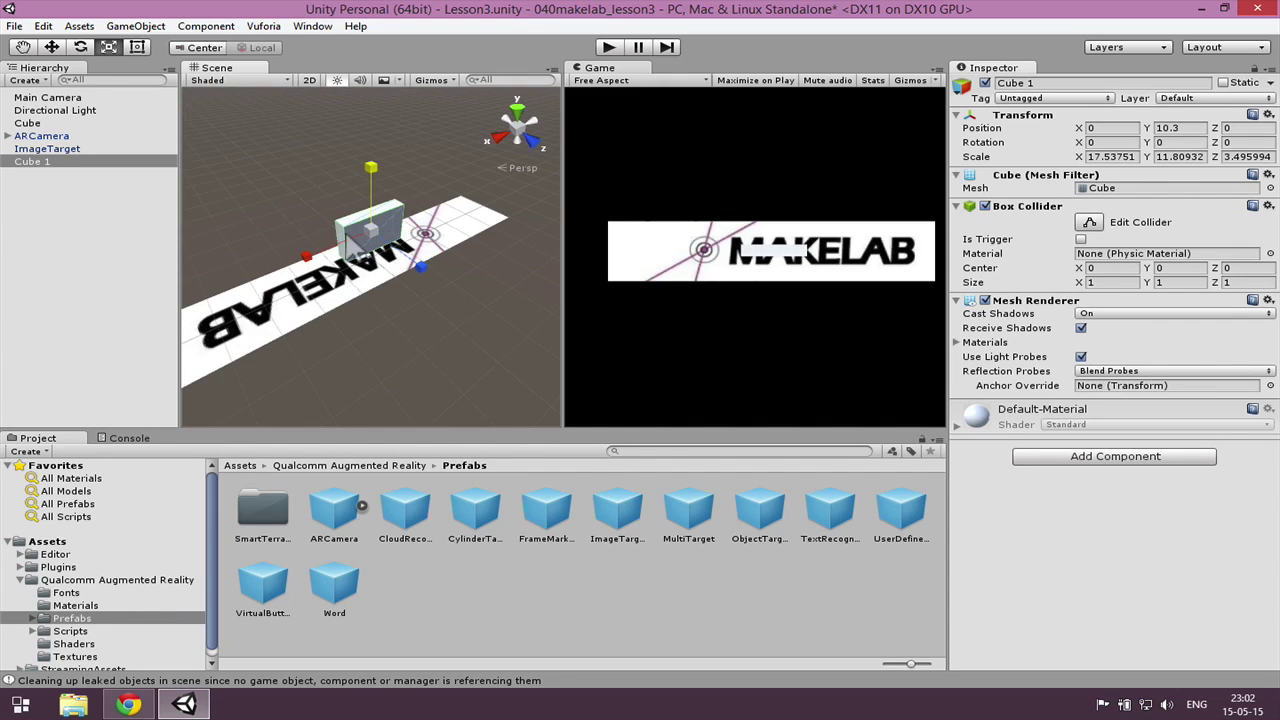
pyautogui.moveTo(370, 168); pyautogui.dragTo(371, 160)
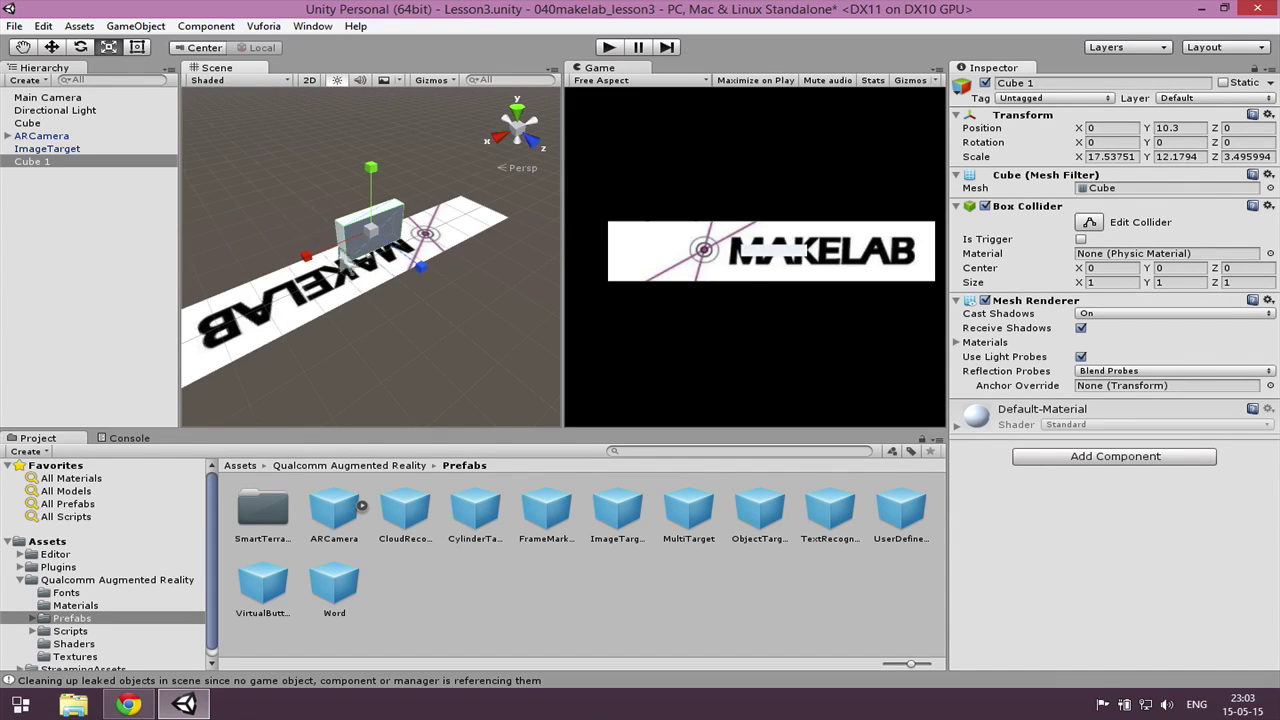
pyautogui.click(377, 214)
# Open the Asset Store and list the Textures & Materials category sorted by price
pyautogui.click(312, 26)
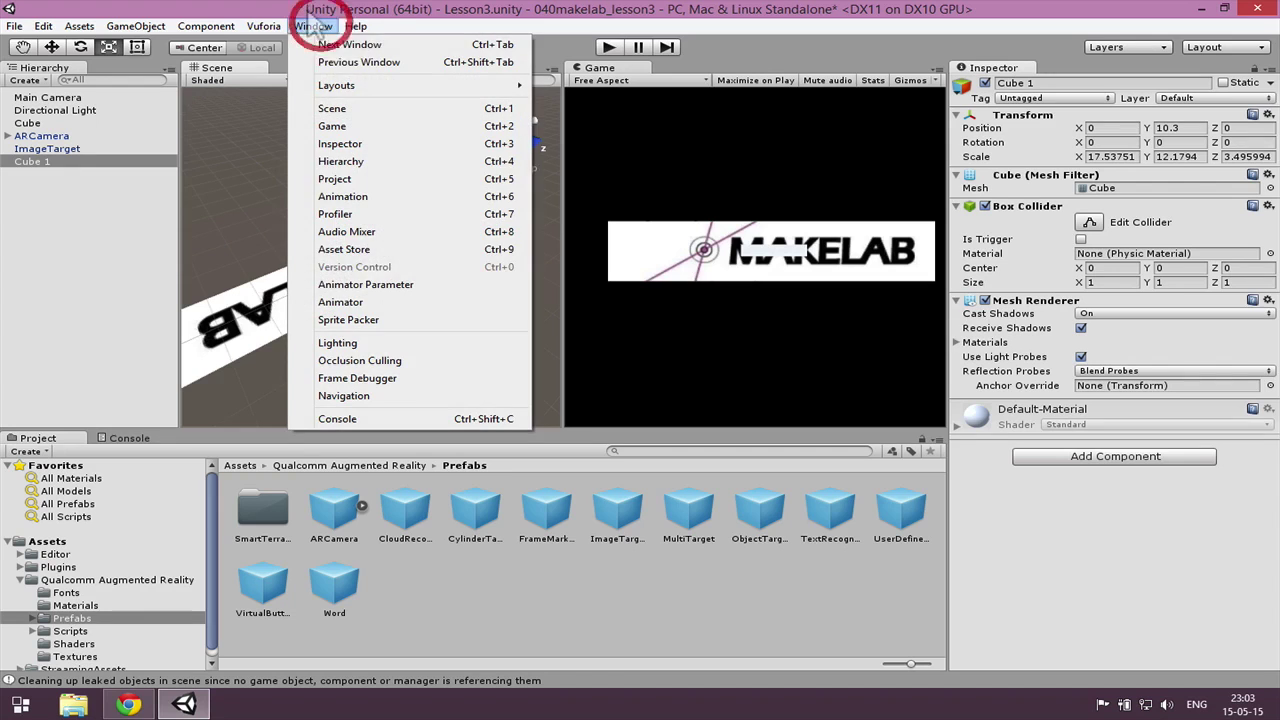
pyautogui.click(368, 250)
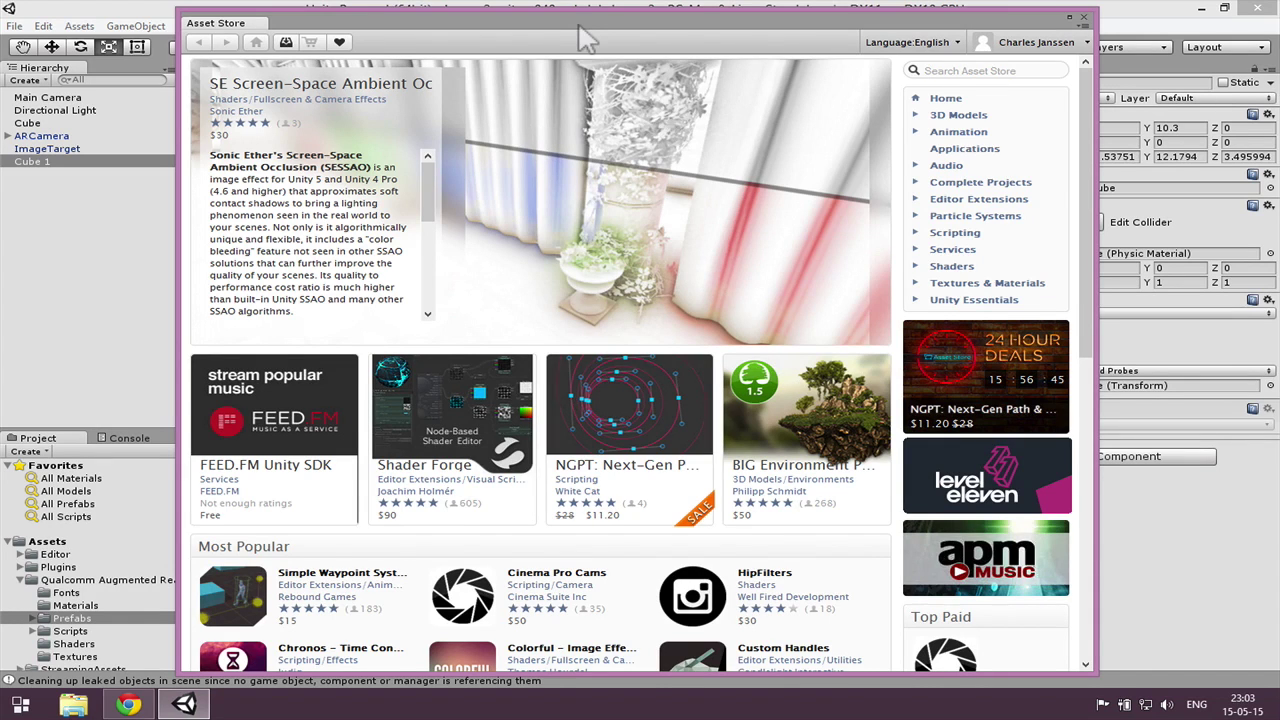
pyautogui.moveTo(609, 14); pyautogui.dragTo(620, 11)
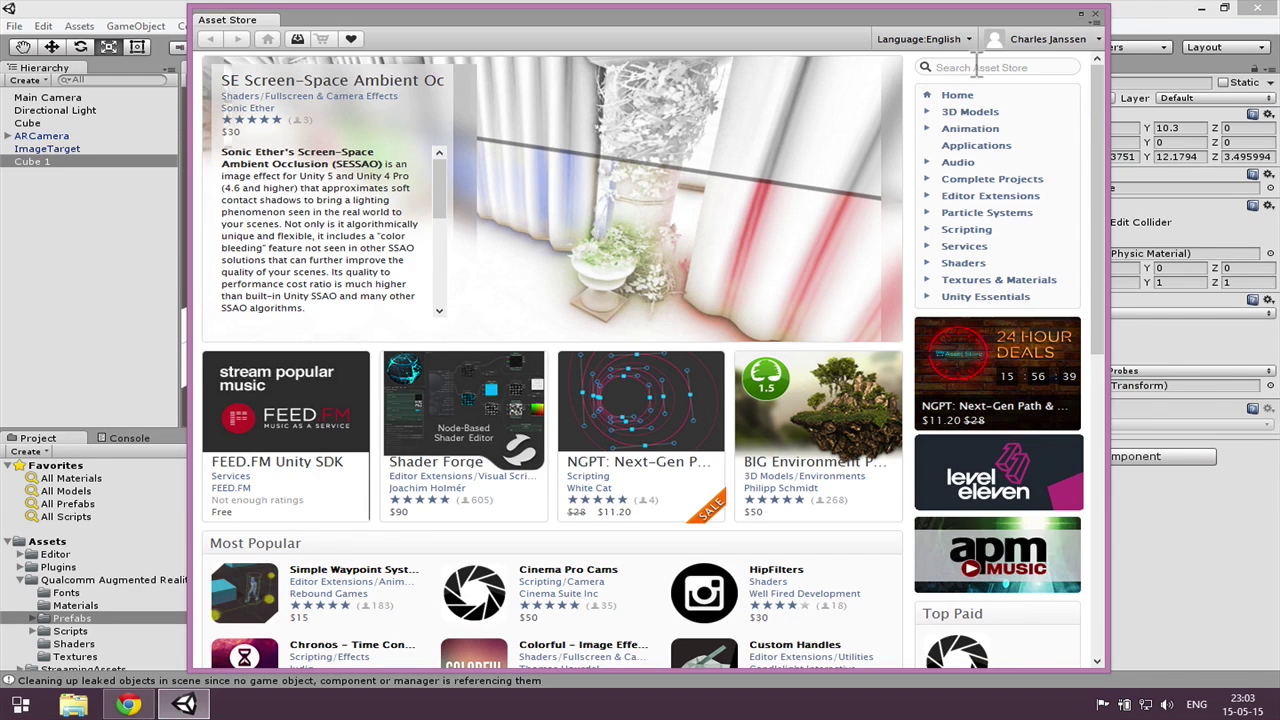
pyautogui.click(990, 280)
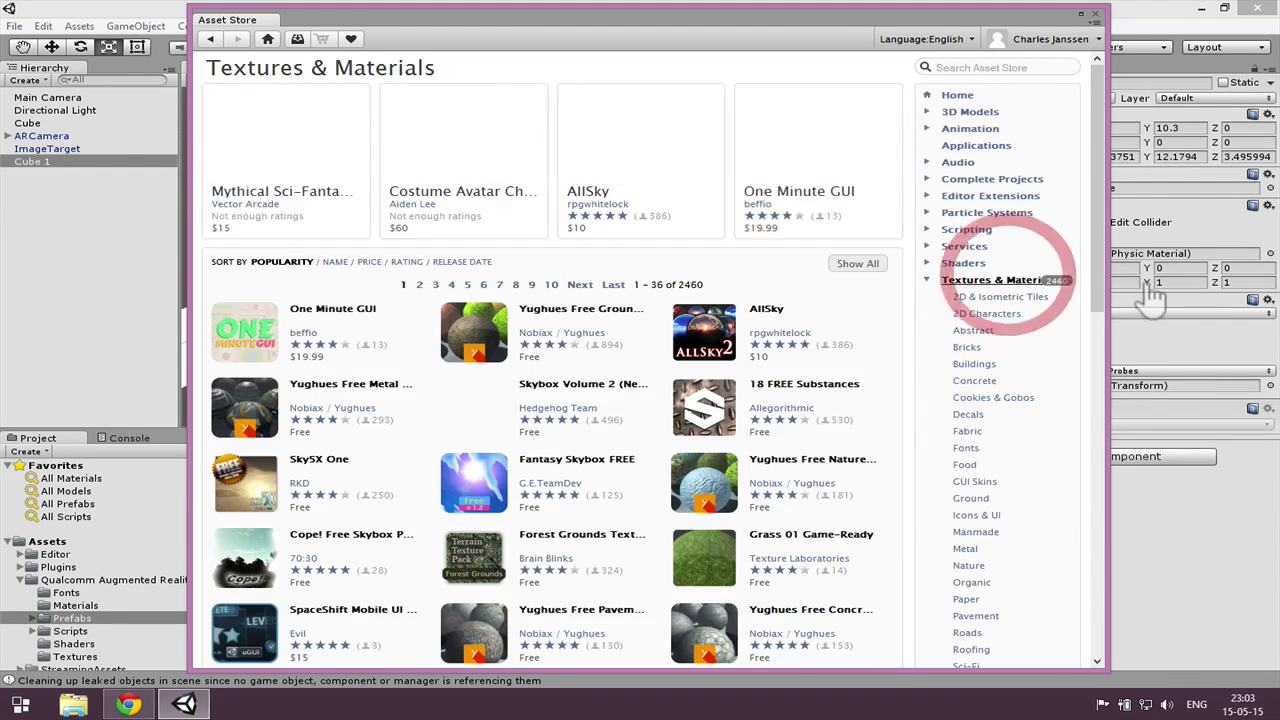
pyautogui.click(366, 261)
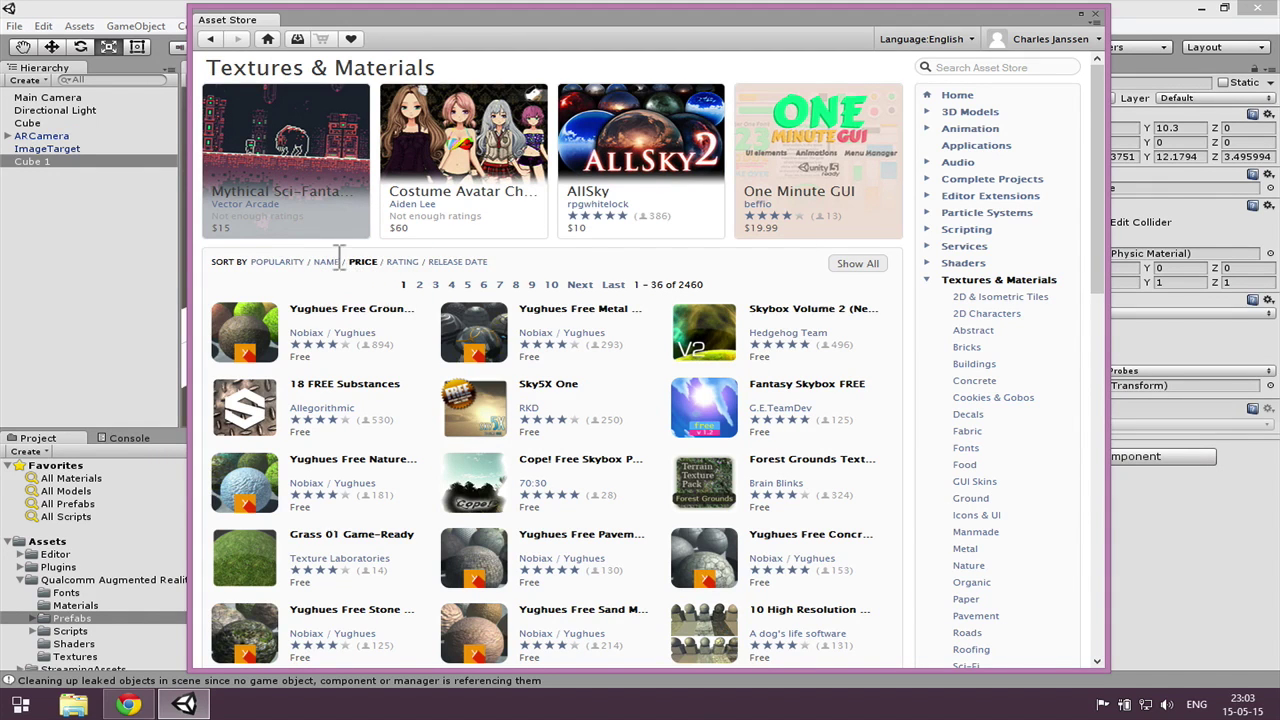
# Find the free Grass 01 Game-Ready asset, download it, and import its complete package into the project
pyautogui.scroll(-5, 850, 345)
pyautogui.scroll(-5, 860, 345)
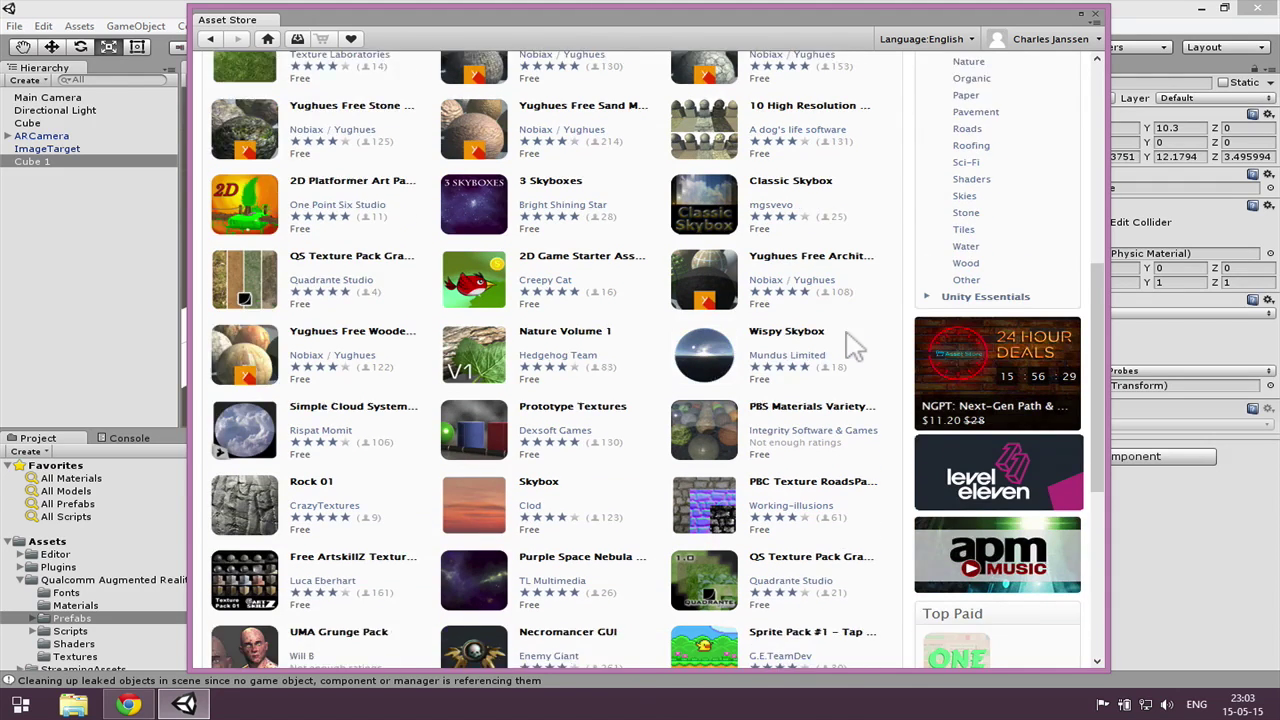
pyautogui.scroll(-2, 855, 345)
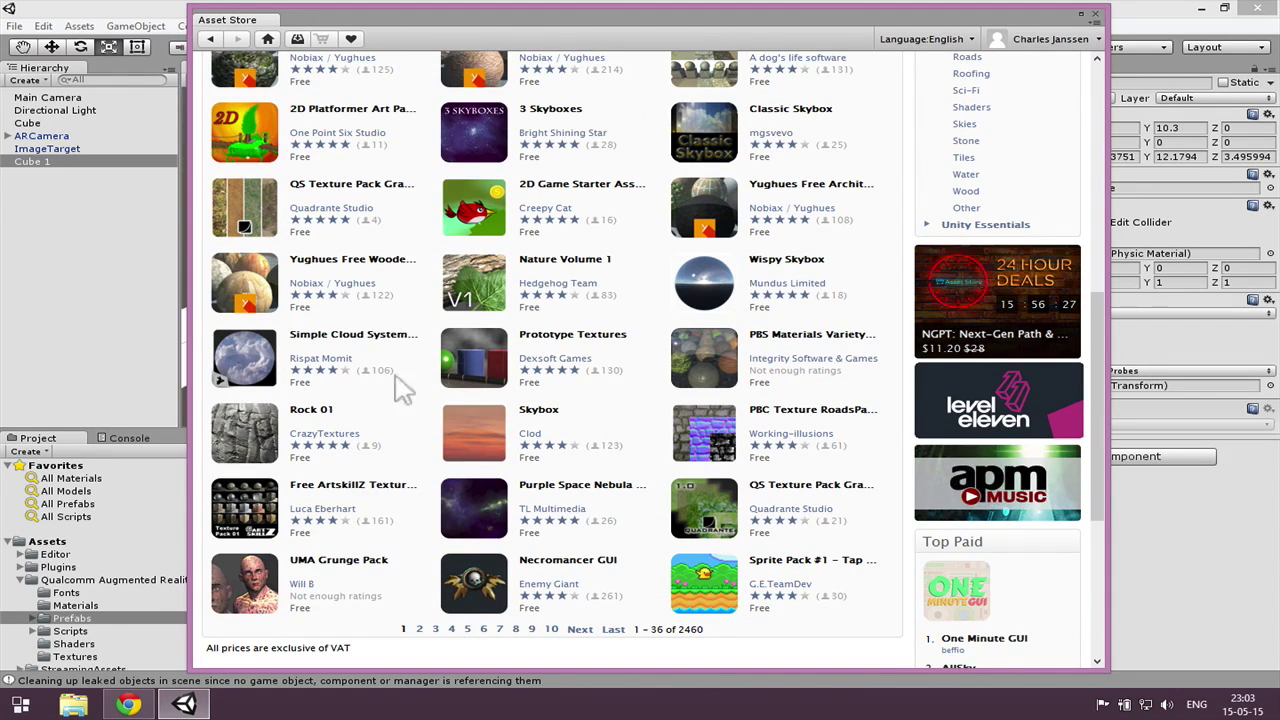
pyautogui.scroll(-2, 603, 510)
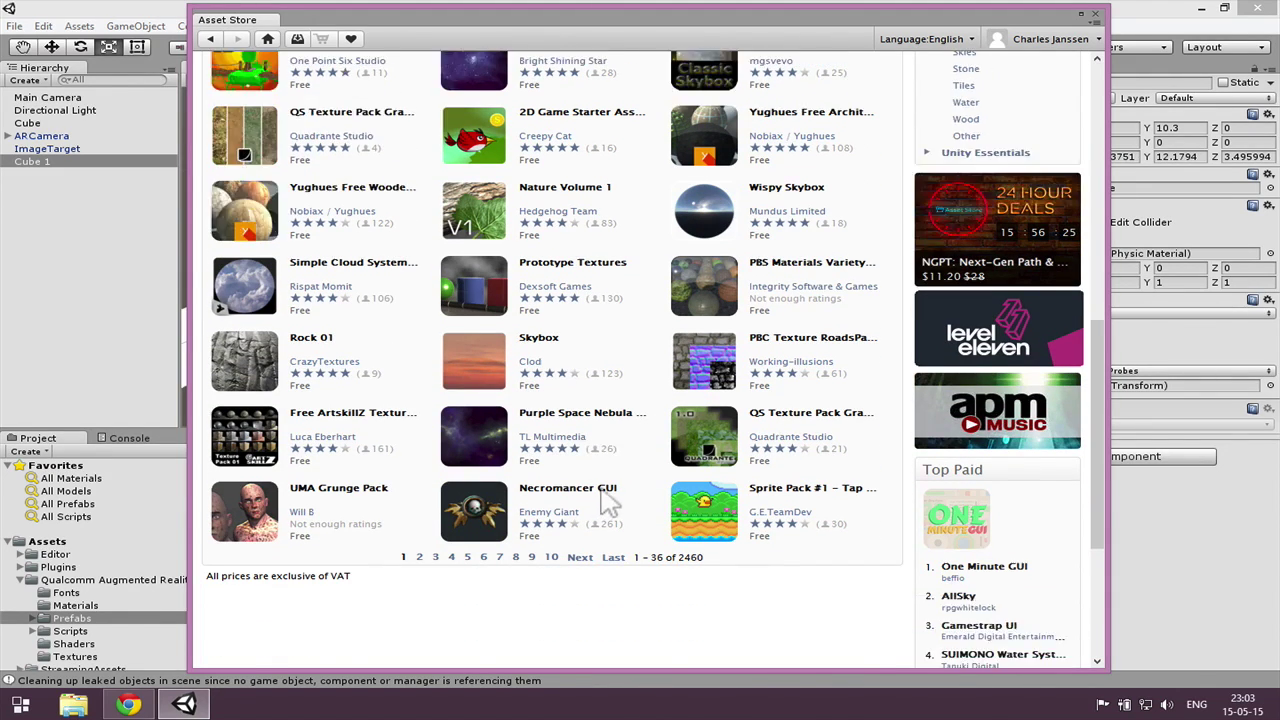
pyautogui.scroll(5, 866, 523)
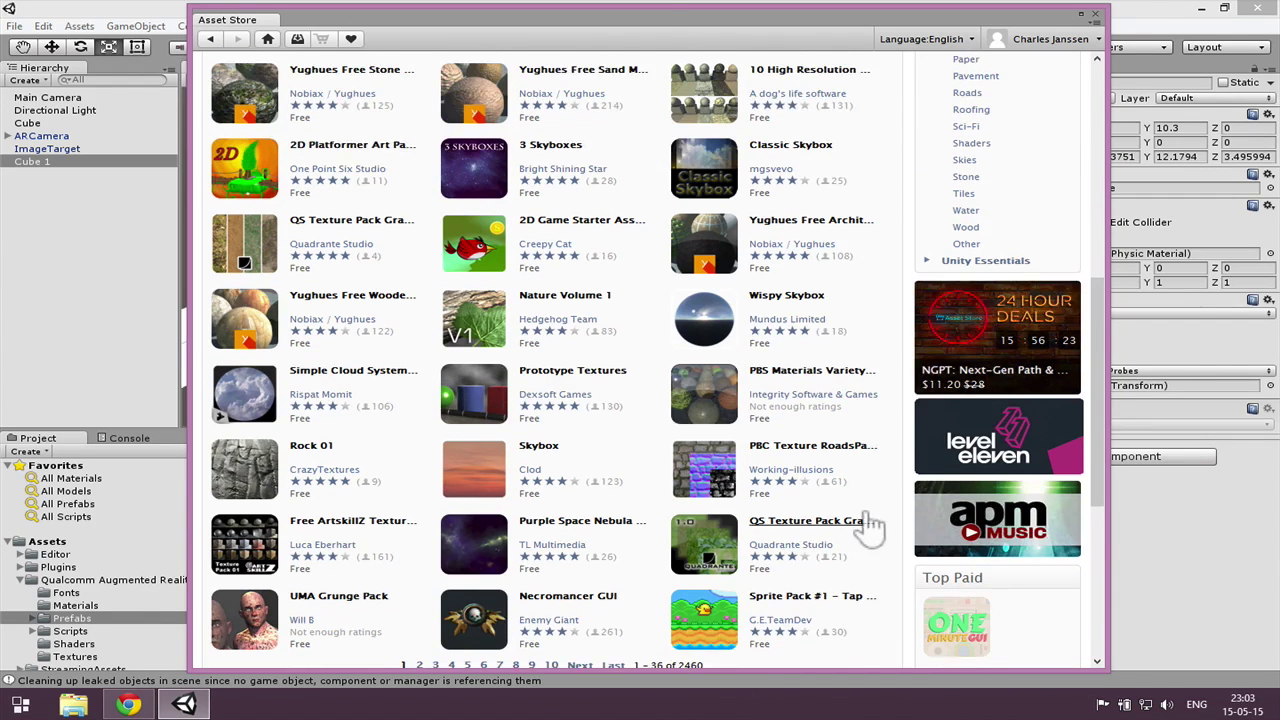
pyautogui.scroll(1, 845, 378)
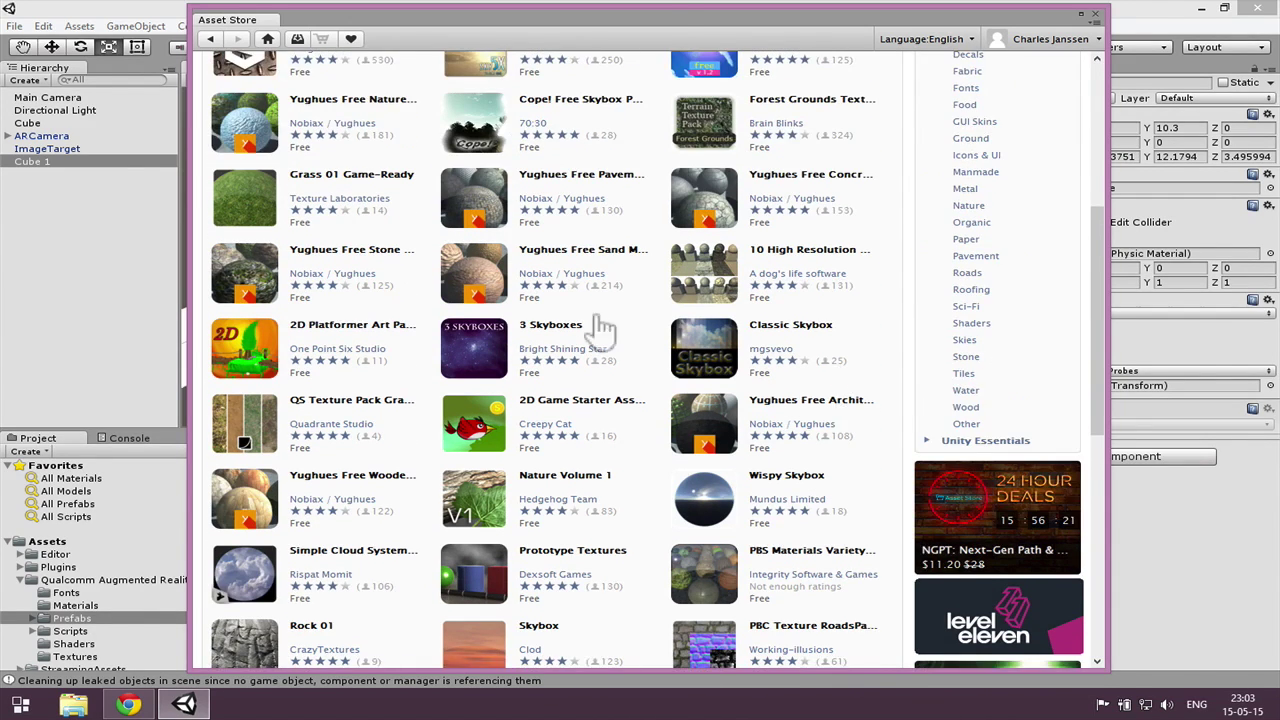
pyautogui.scroll(5, 440, 300)
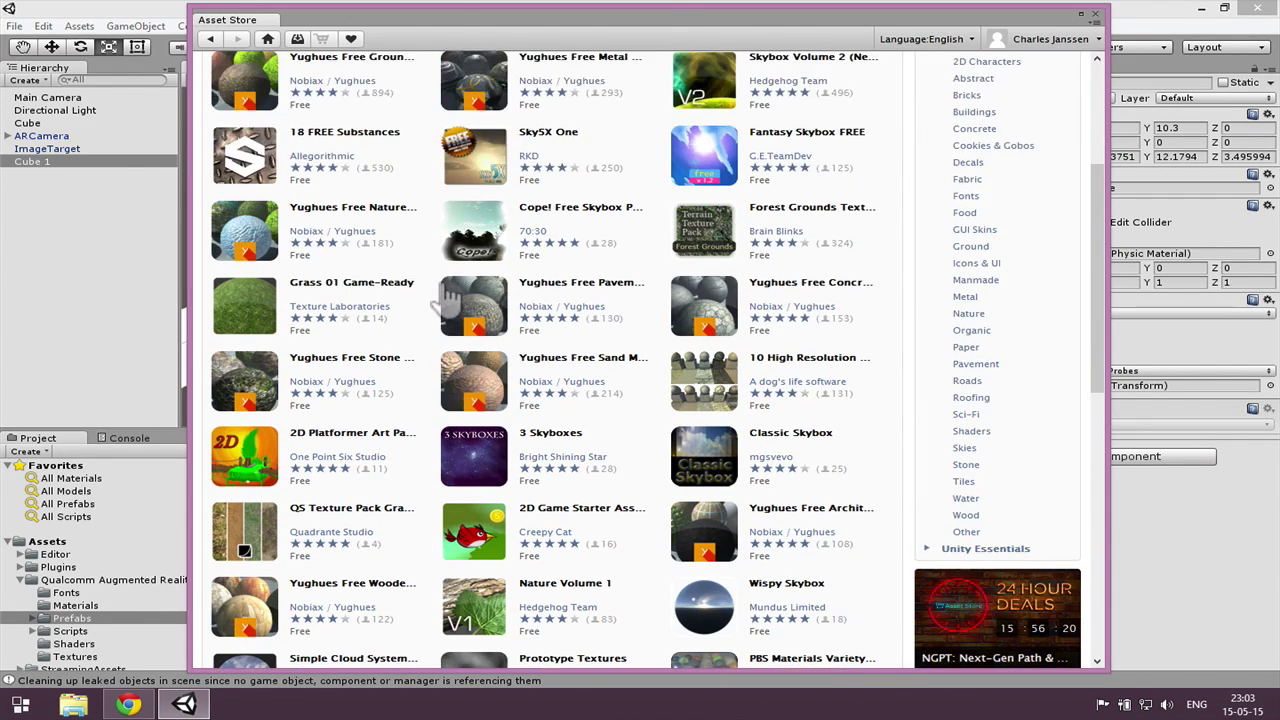
pyautogui.click(358, 283)
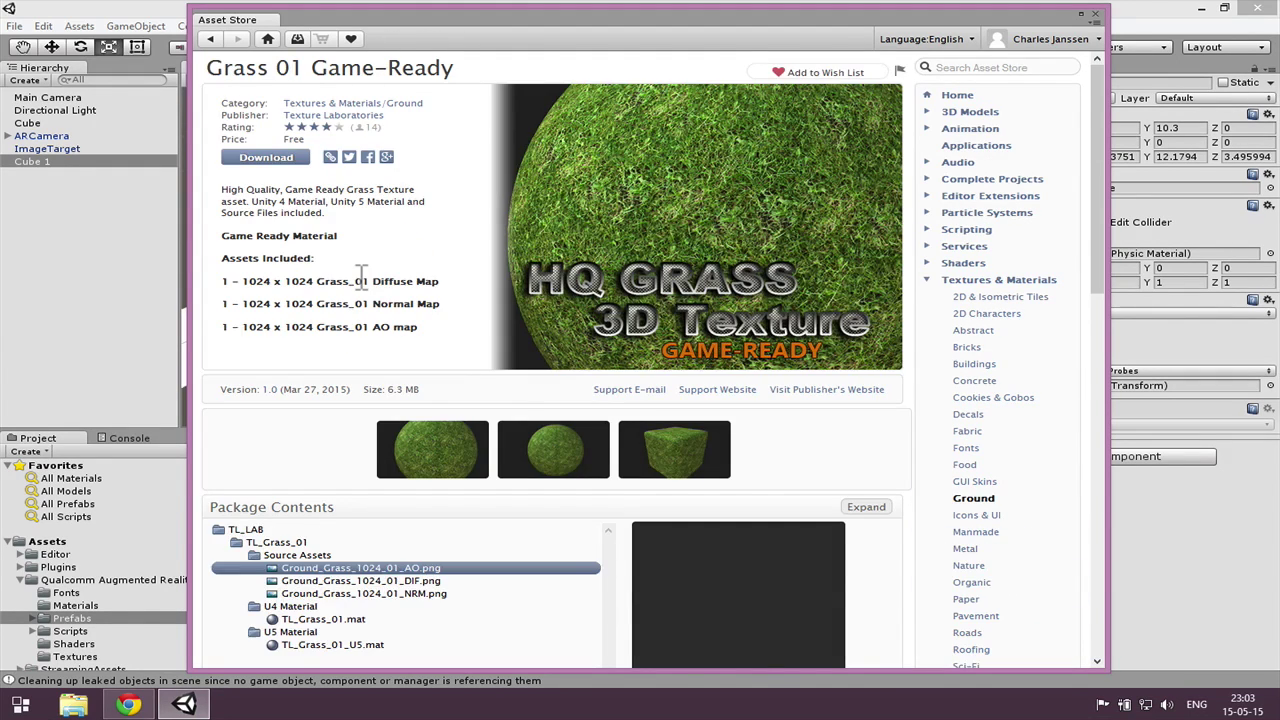
pyautogui.click(252, 155)
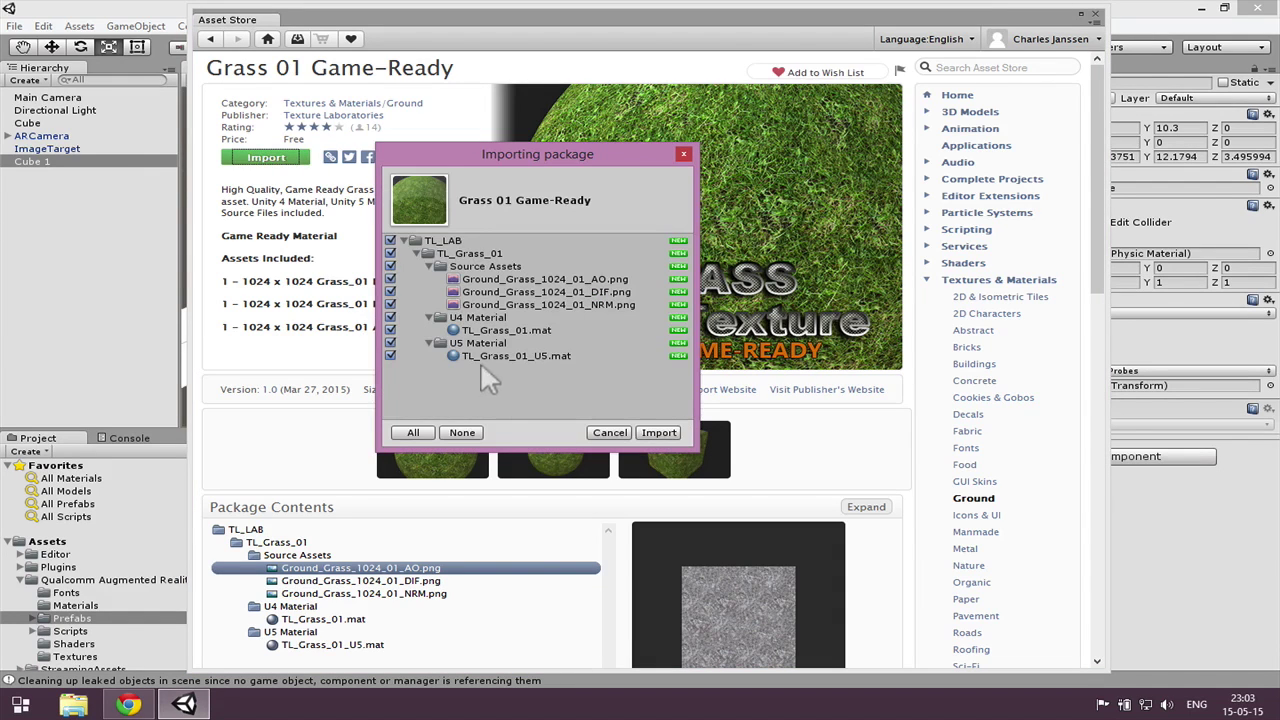
pyautogui.click(657, 433)
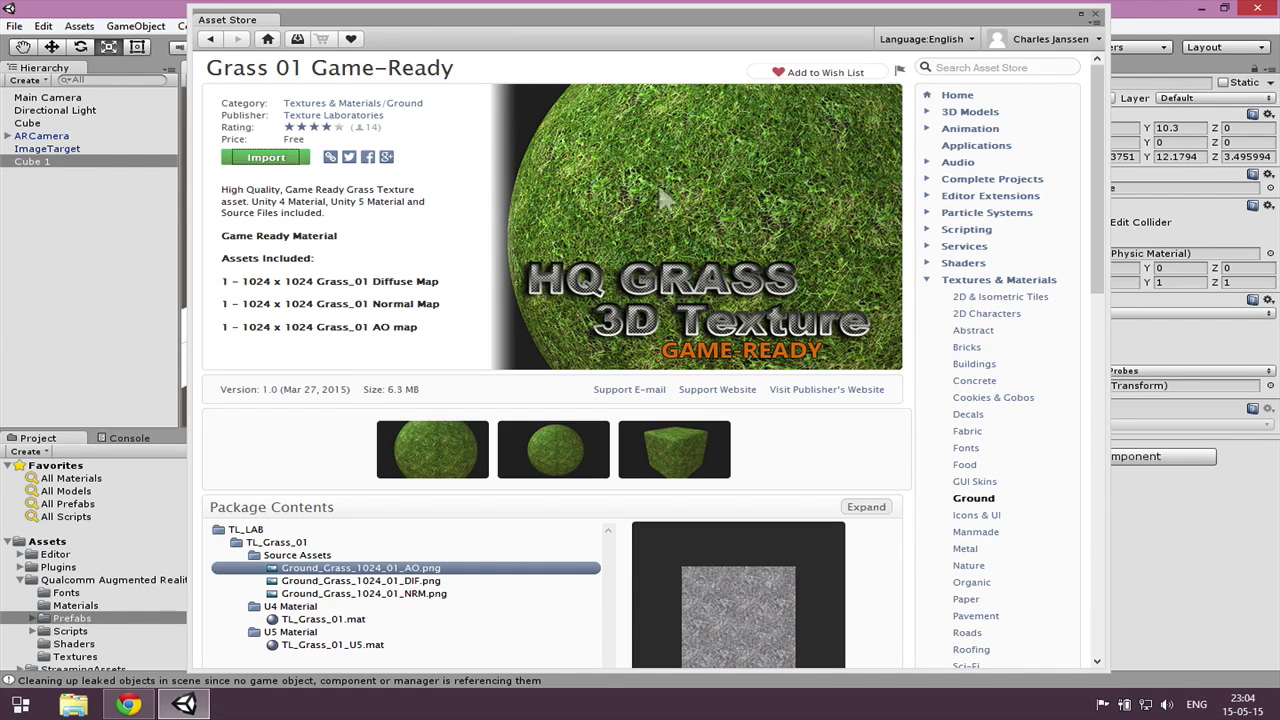
# Try to import the Grass 01 Game-Ready package a second time
pyautogui.moveTo(488, 20); pyautogui.dragTo(501, 19)
pyautogui.click(280, 157)
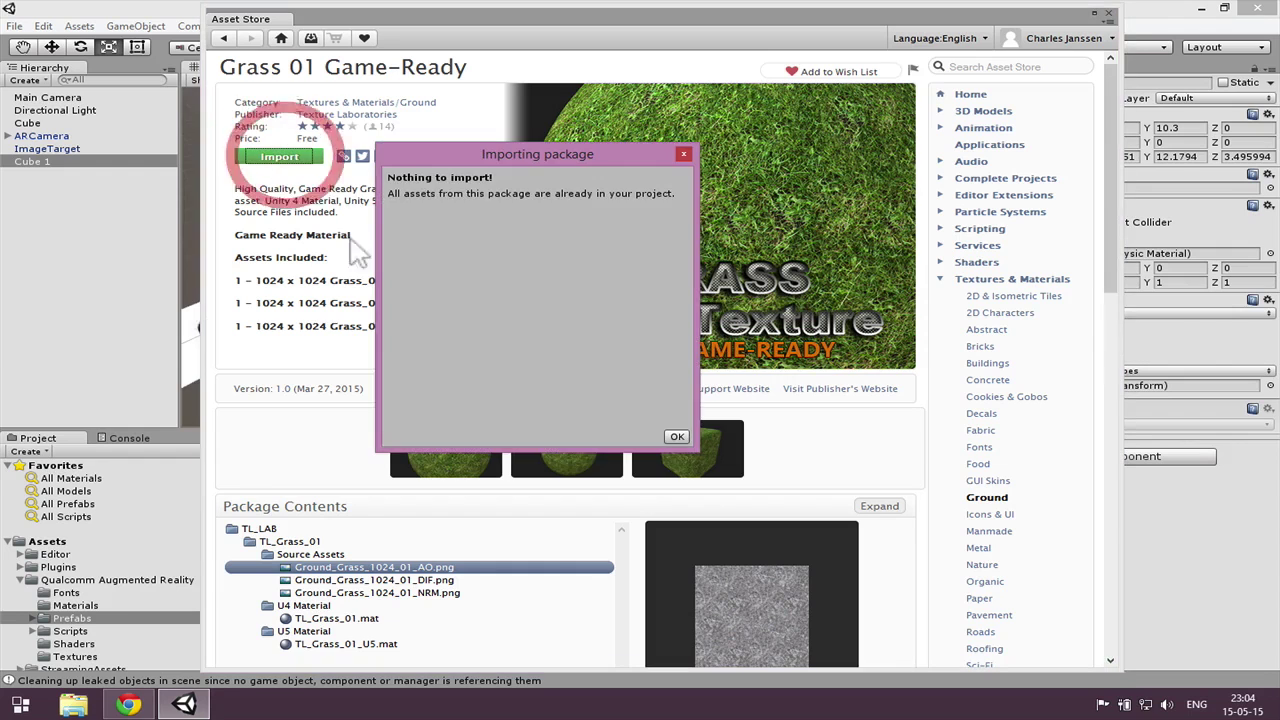
pyautogui.click(676, 436)
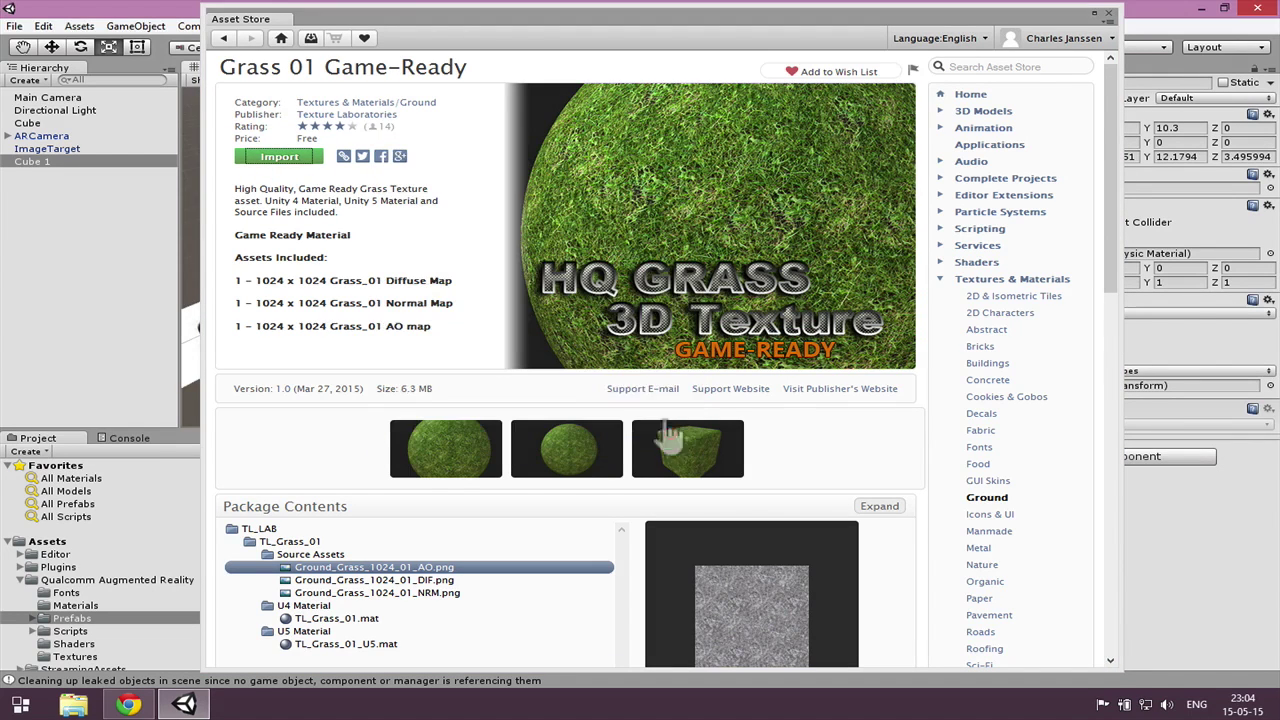
# Close the Asset Store and apply the grass material from the U5 Material folder of TL_Grass_01 to Cube 1
pyautogui.click(1106, 14)
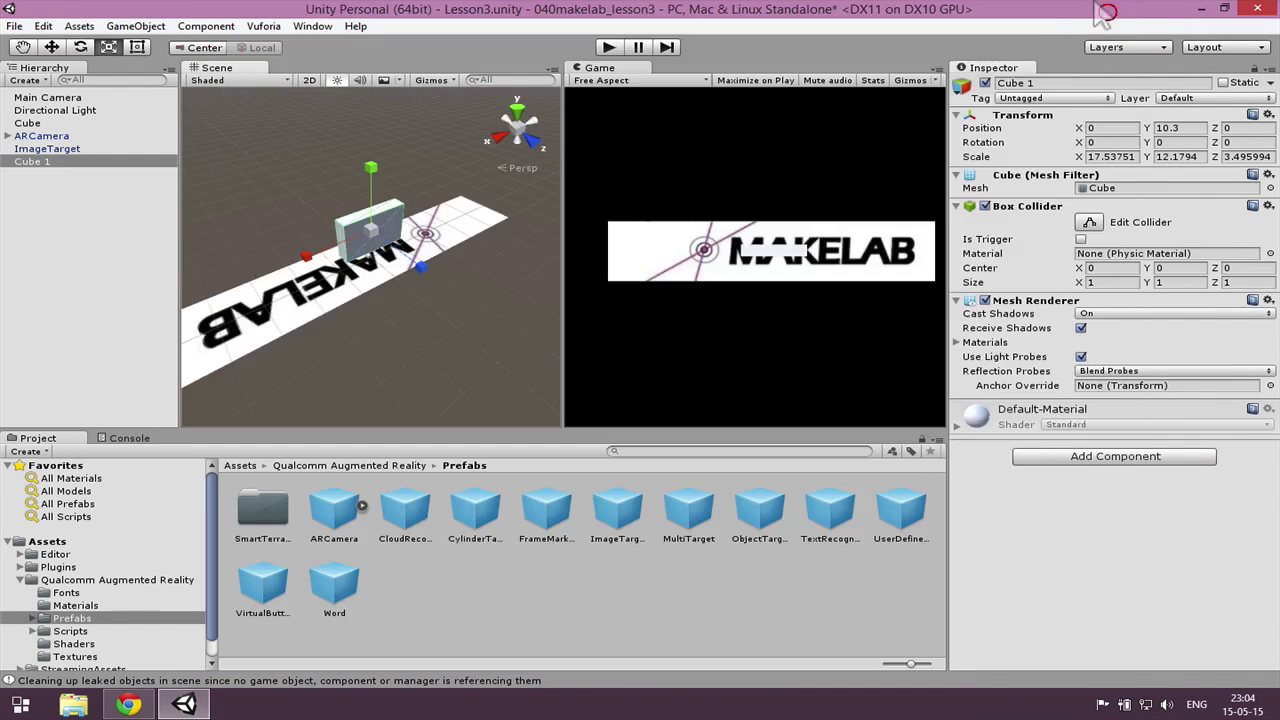
pyautogui.click(20, 580)
pyautogui.click(22, 605)
pyautogui.click(20, 606)
pyautogui.click(72, 618)
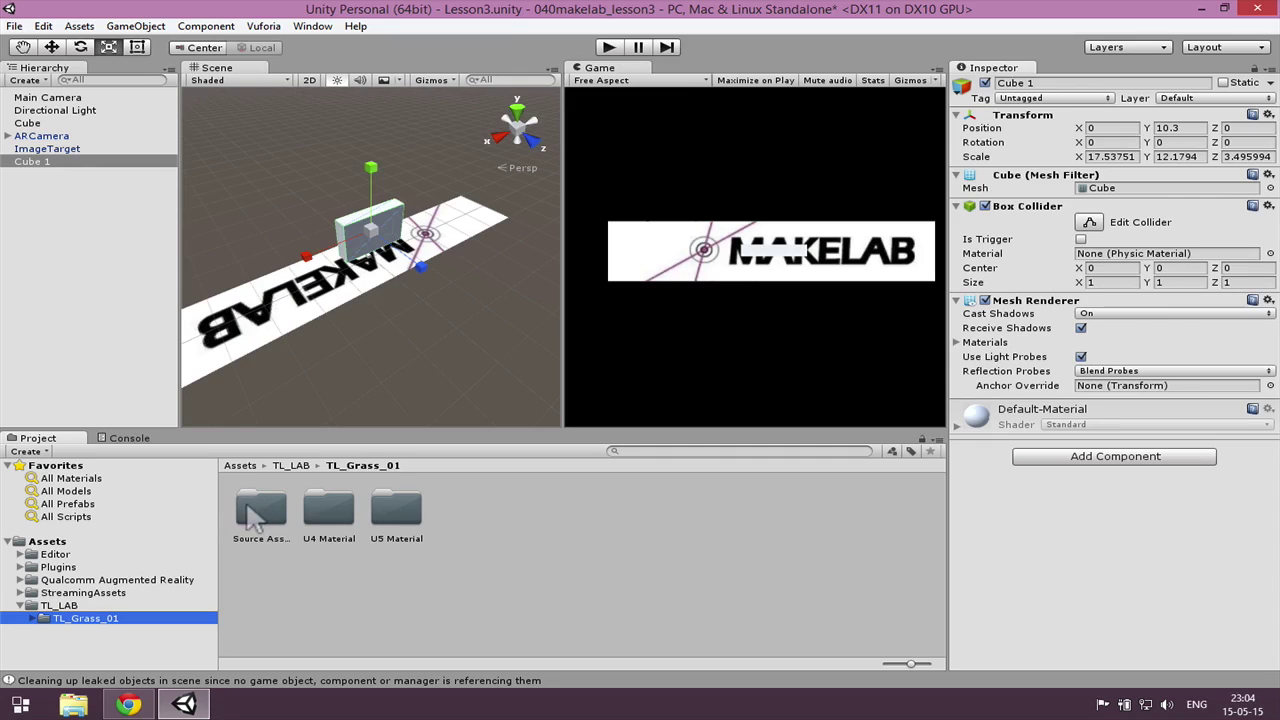
pyautogui.doubleClick(394, 510)
pyautogui.click(264, 508)
pyautogui.moveTo(265, 510); pyautogui.dragTo(382, 238)
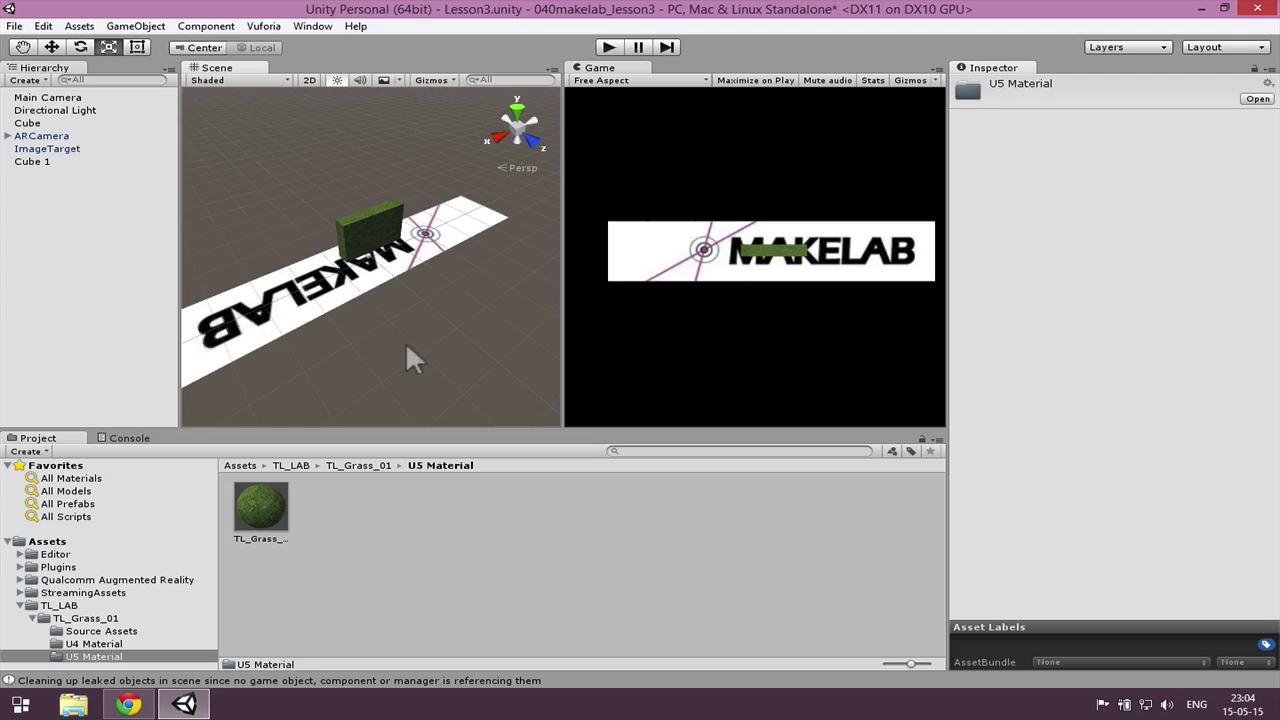
# Open the Animation window for Cube 1 and create a clip named MyFirstAnimation in the Assets folder
pyautogui.scroll(3, 360, 220)
pyautogui.click(368, 205)
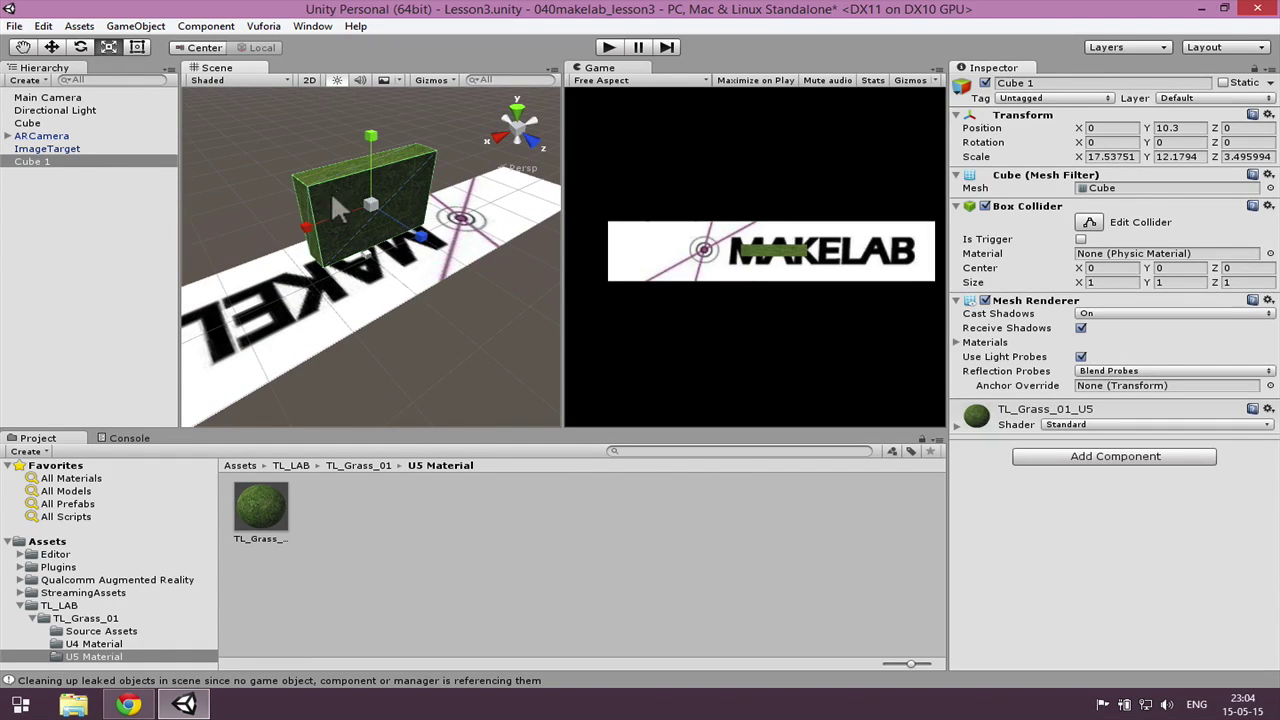
pyautogui.click(313, 27)
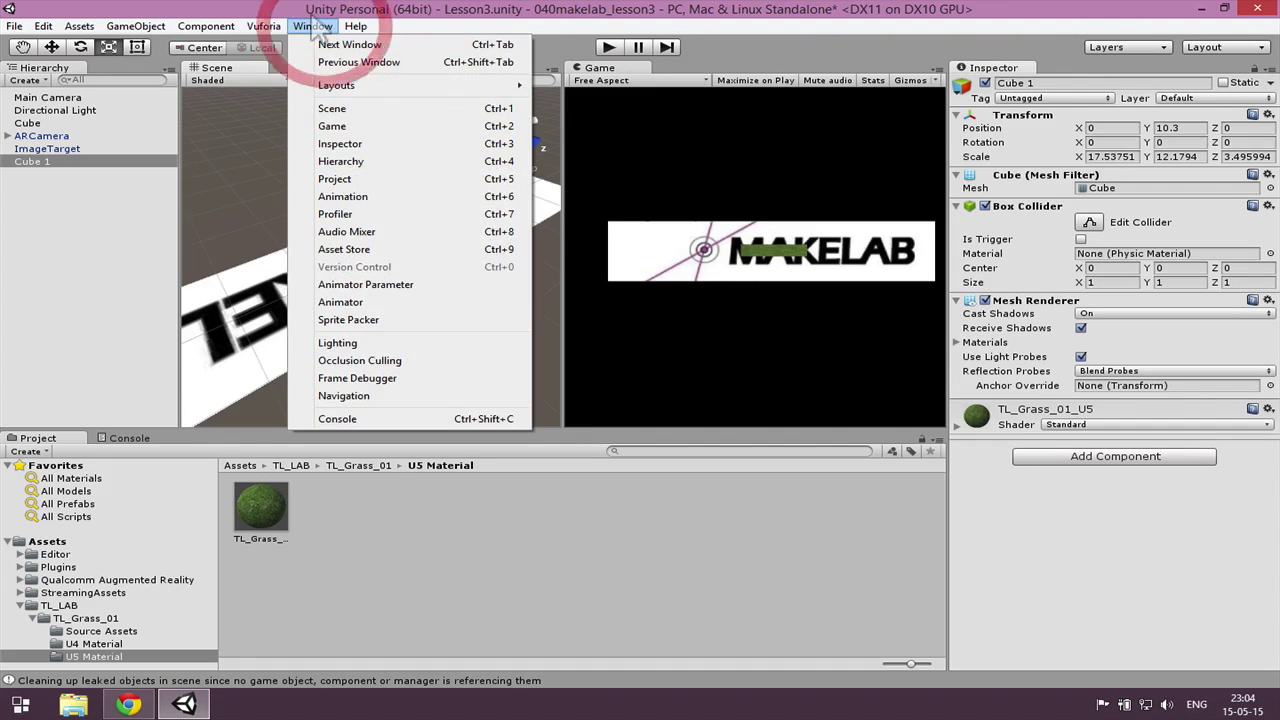
pyautogui.click(400, 198)
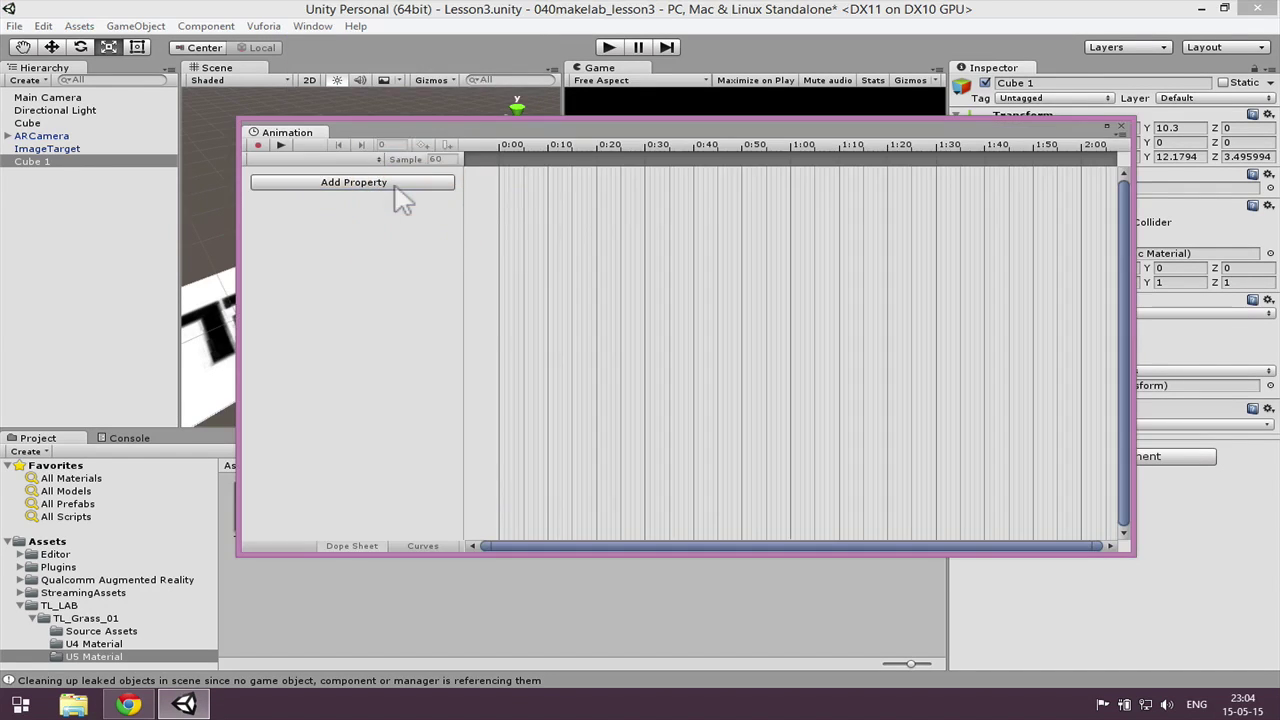
pyautogui.moveTo(437, 134); pyautogui.dragTo(426, 251)
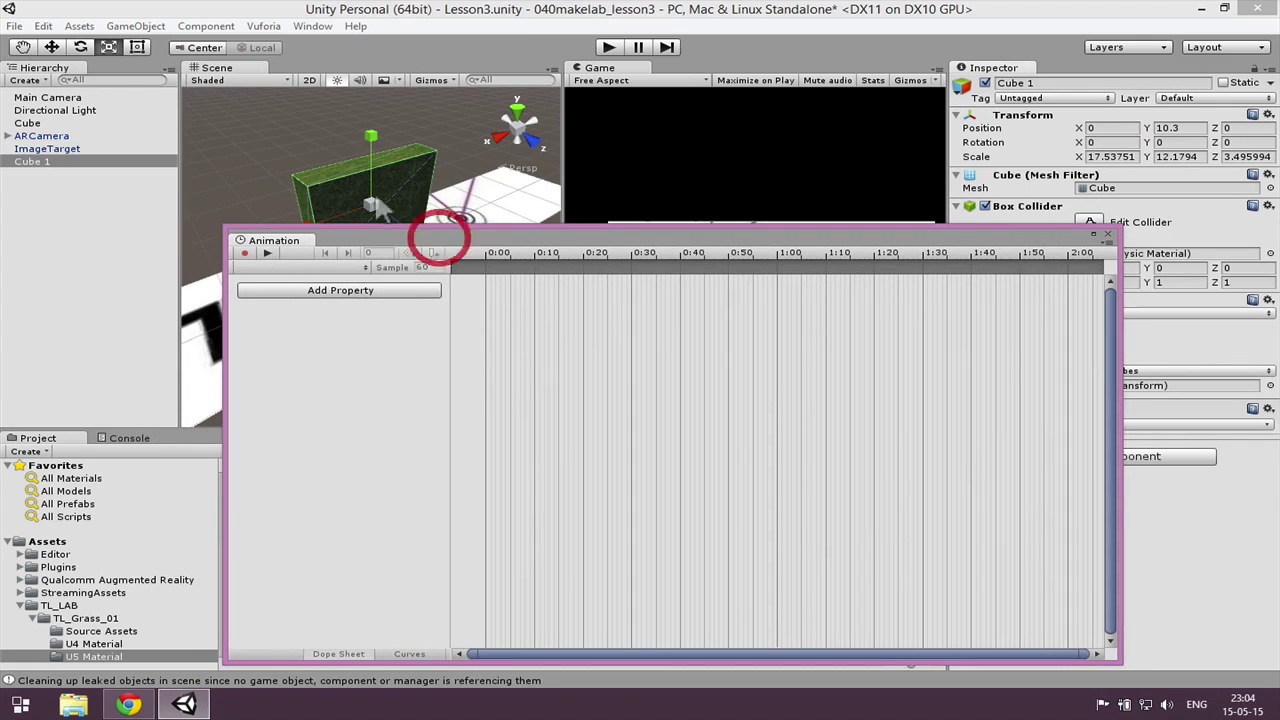
pyautogui.click(318, 290)
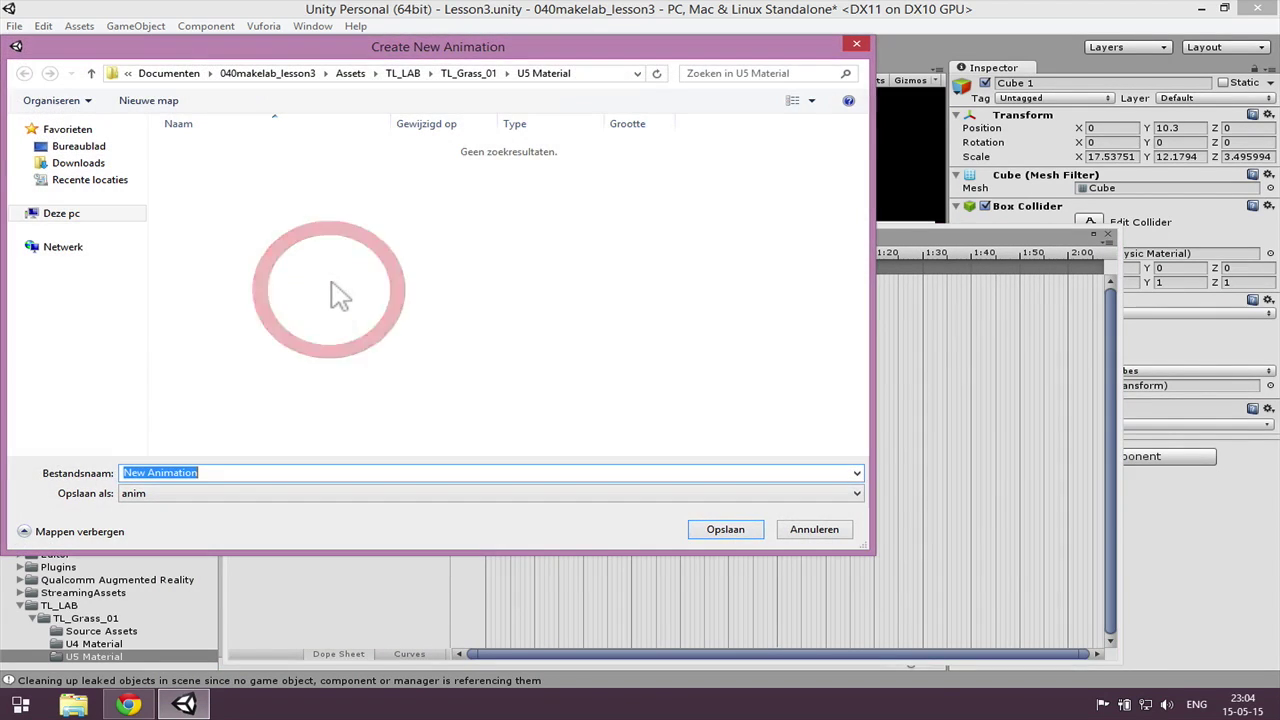
pyautogui.moveTo(395, 60); pyautogui.dragTo(672, 111)
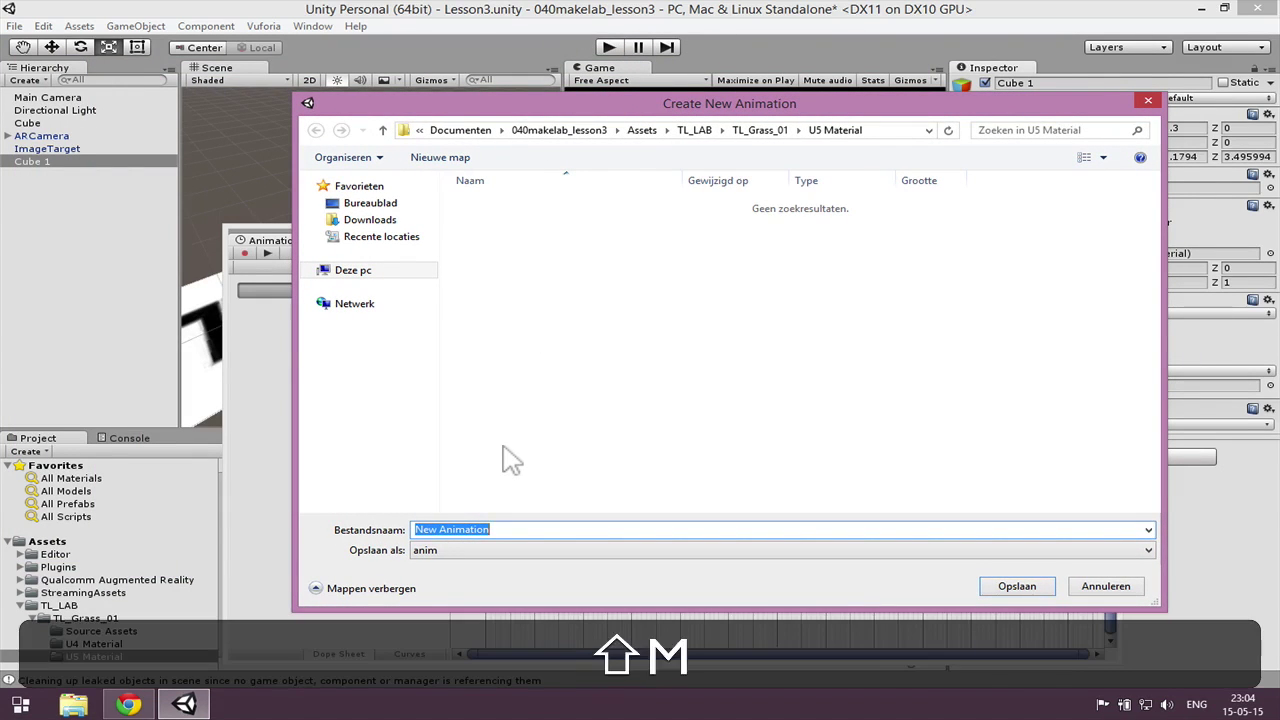
pyautogui.write('MyFirstAnimation')
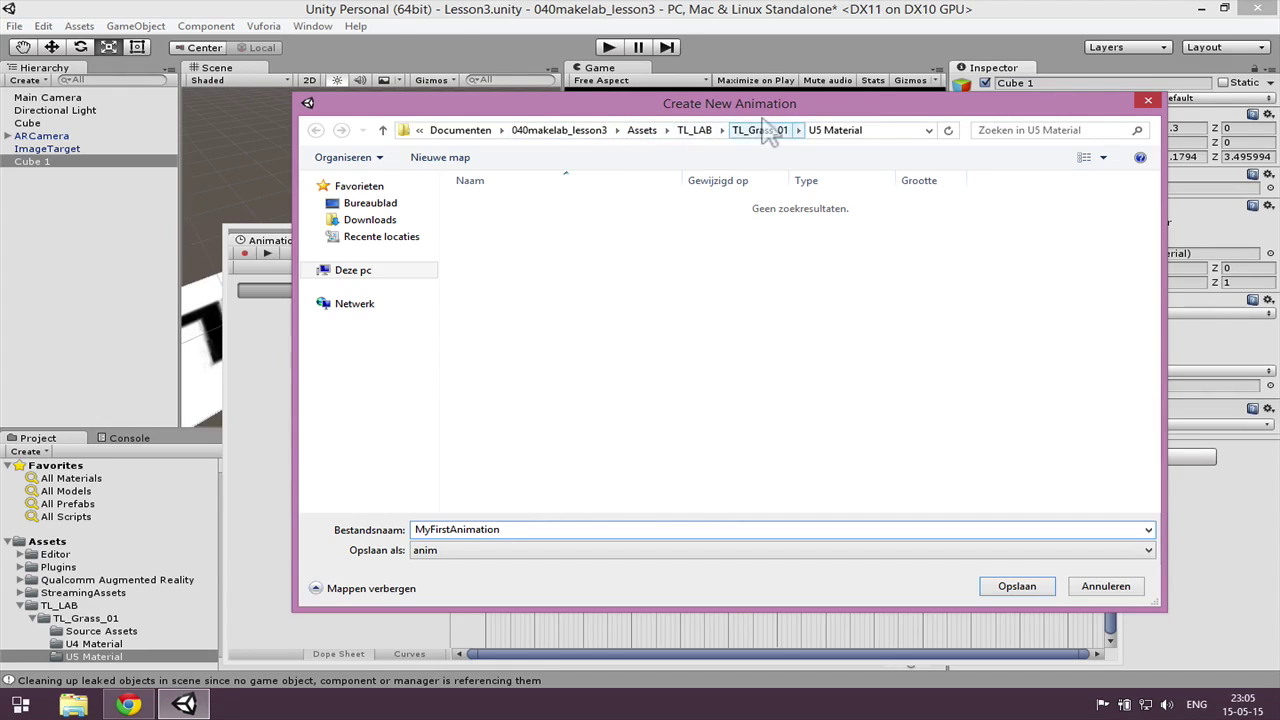
pyautogui.click(640, 131)
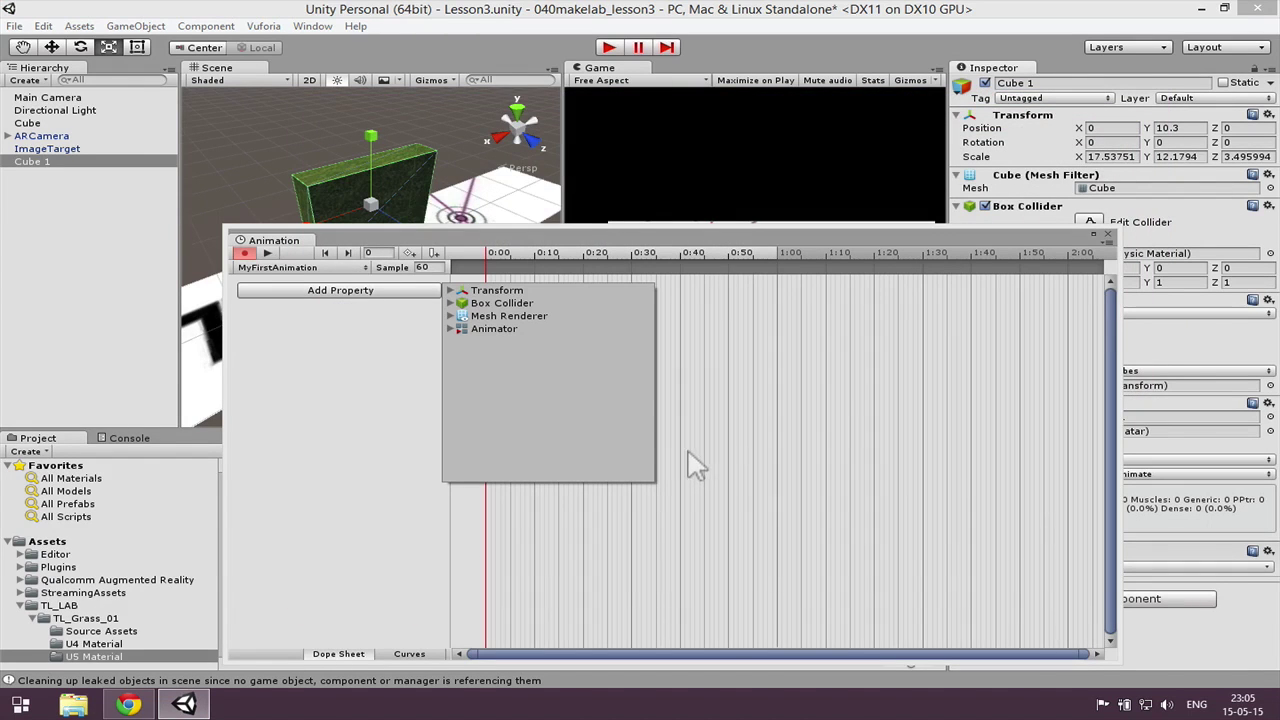
# Add the Transform Rotation property to MyFirstAnimation and expand its x, y and z channels
pyautogui.click(448, 289)
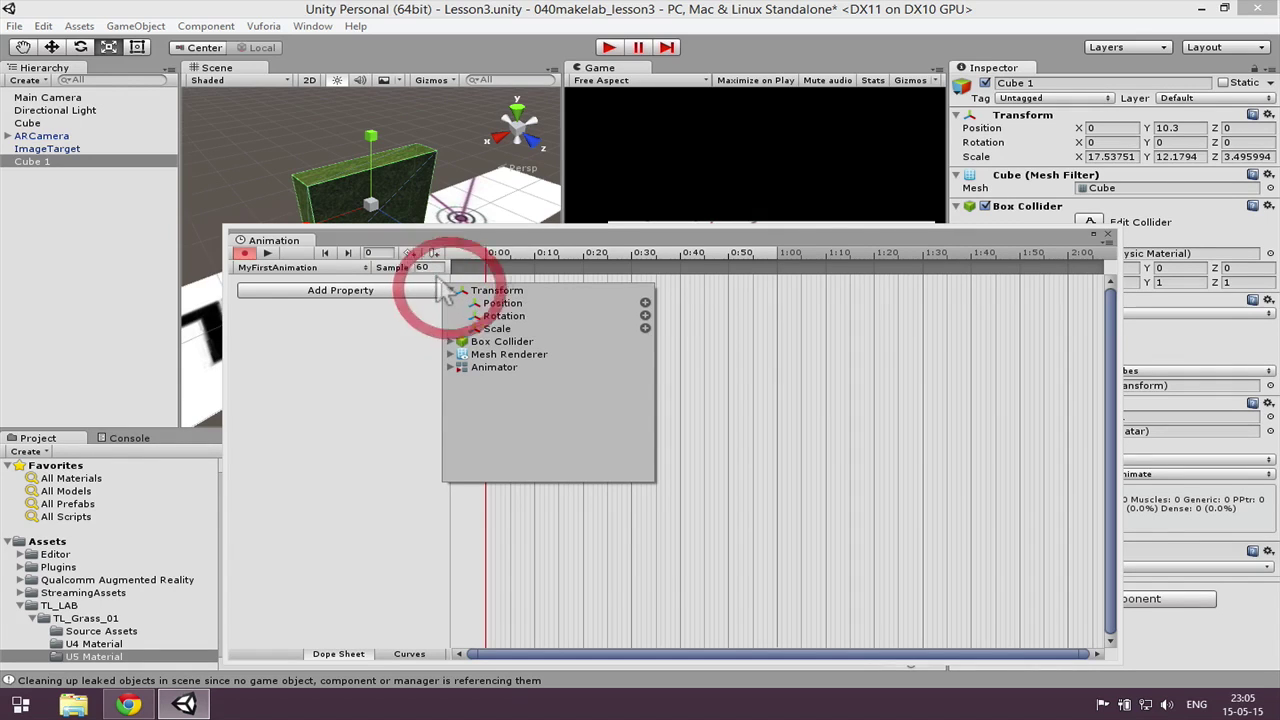
pyautogui.click(548, 315)
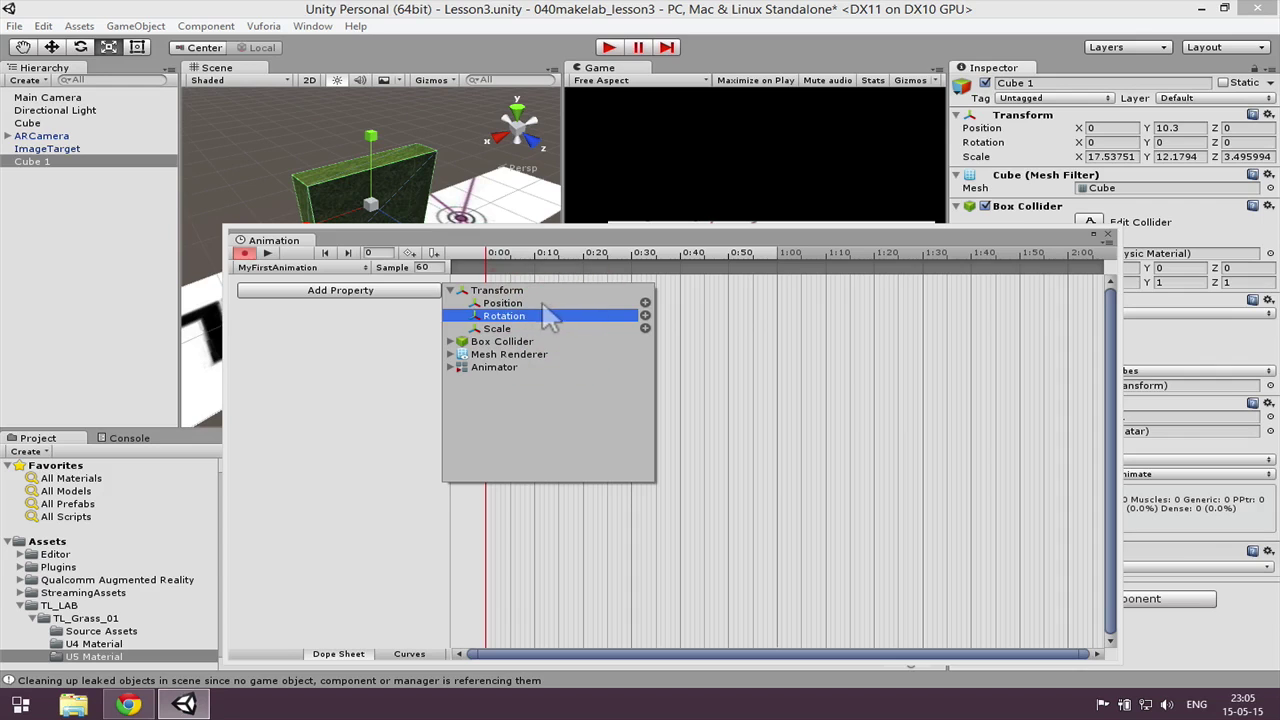
pyautogui.click(644, 315)
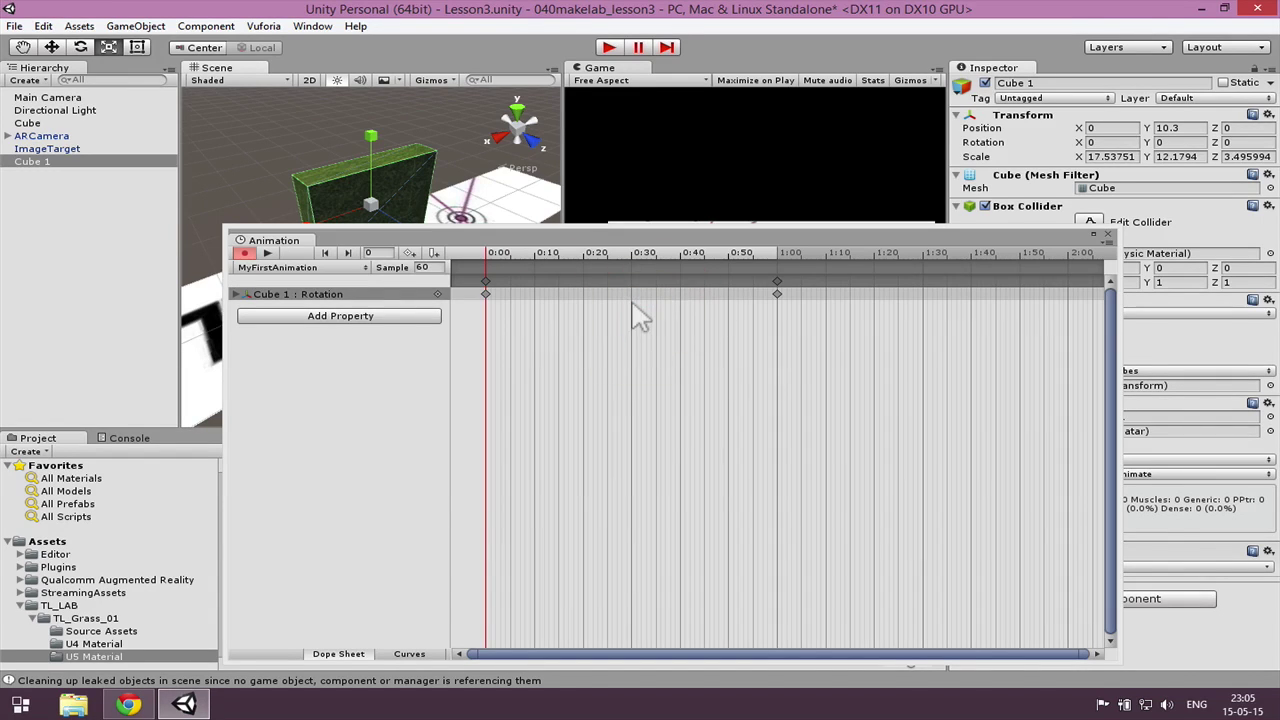
pyautogui.click(236, 294)
pyautogui.click(236, 294)
# Try a Rotation.y value of 90 at frame 0 with the cube in view, and clear it again
pyautogui.click(395, 318)
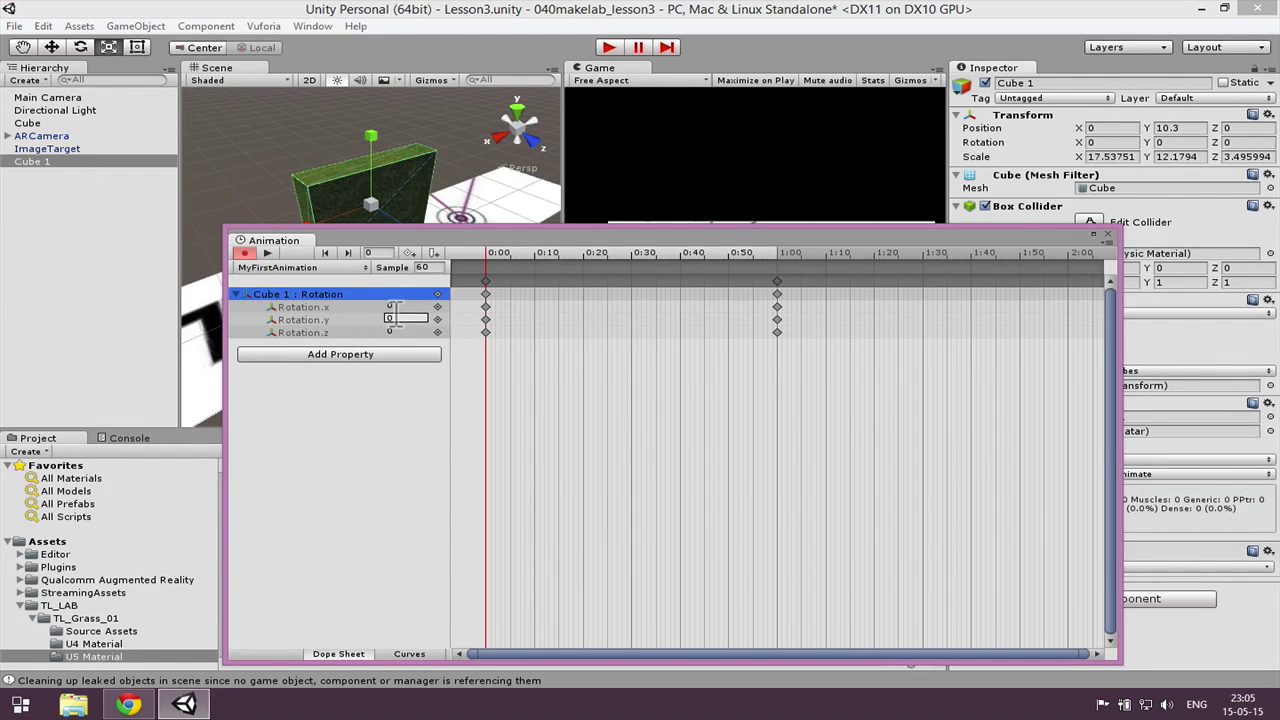
pyautogui.click(395, 318)
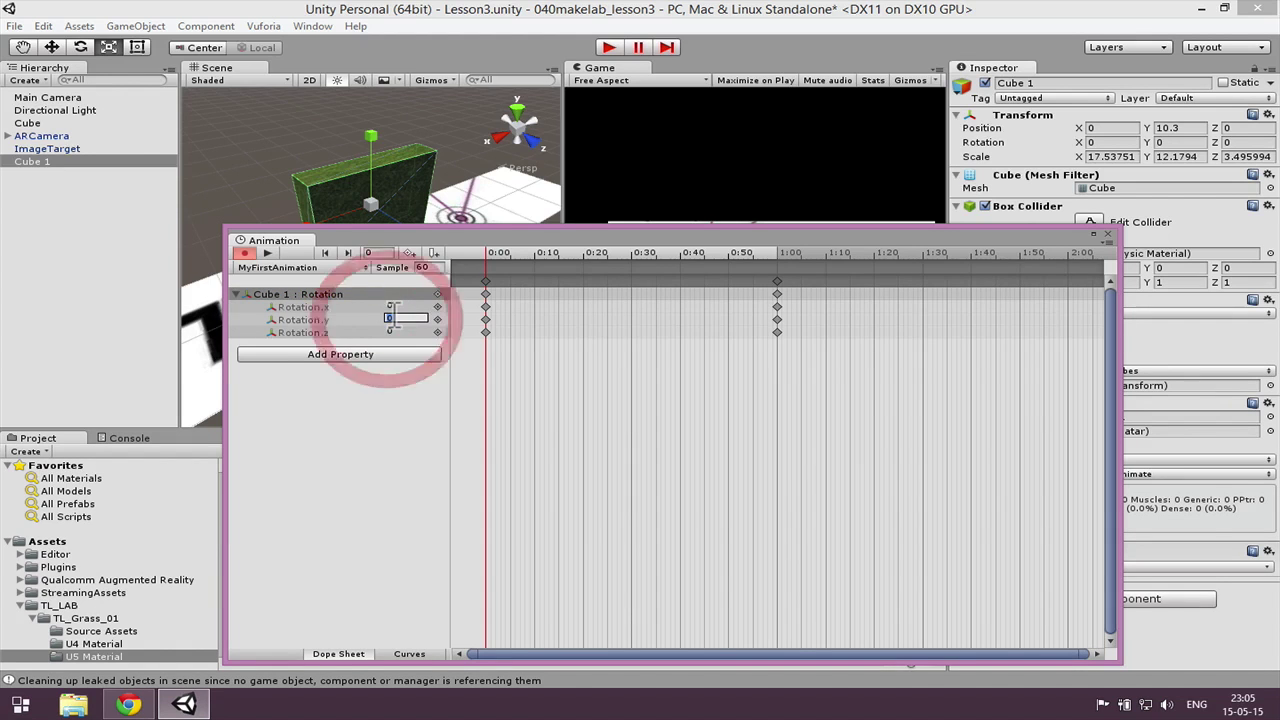
pyautogui.moveTo(432, 240); pyautogui.dragTo(748, 174)
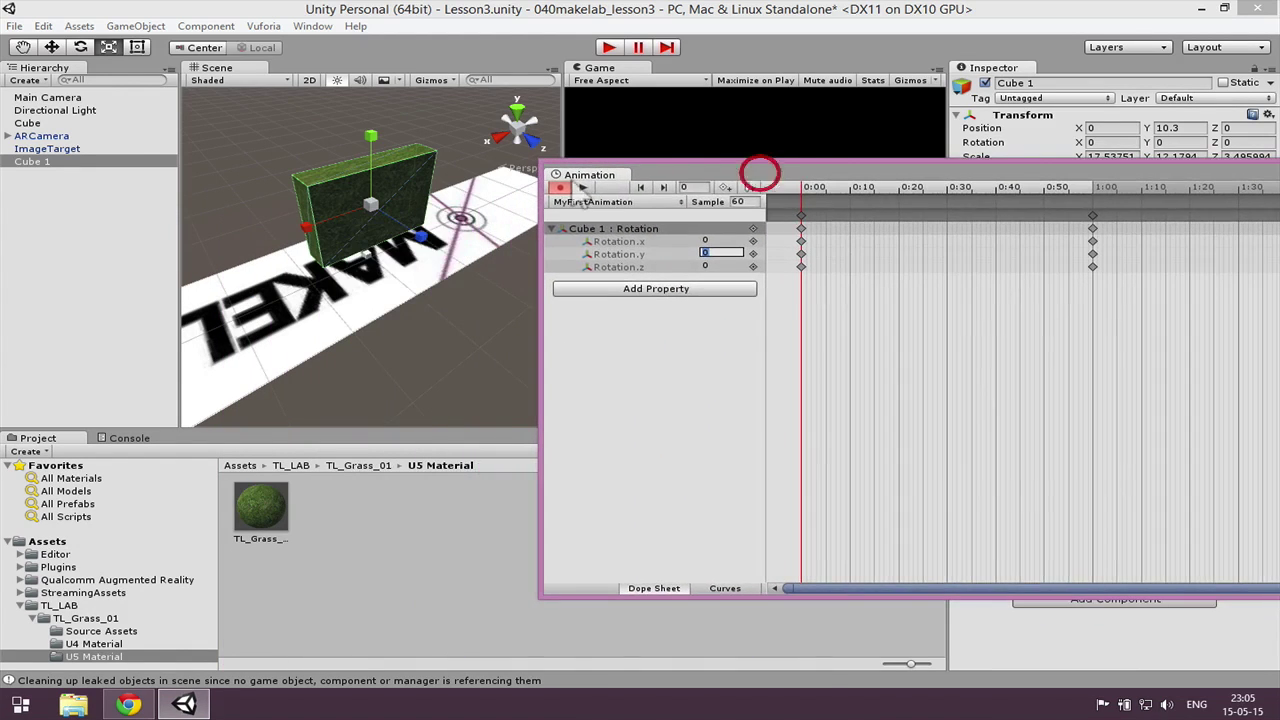
pyautogui.click(712, 249)
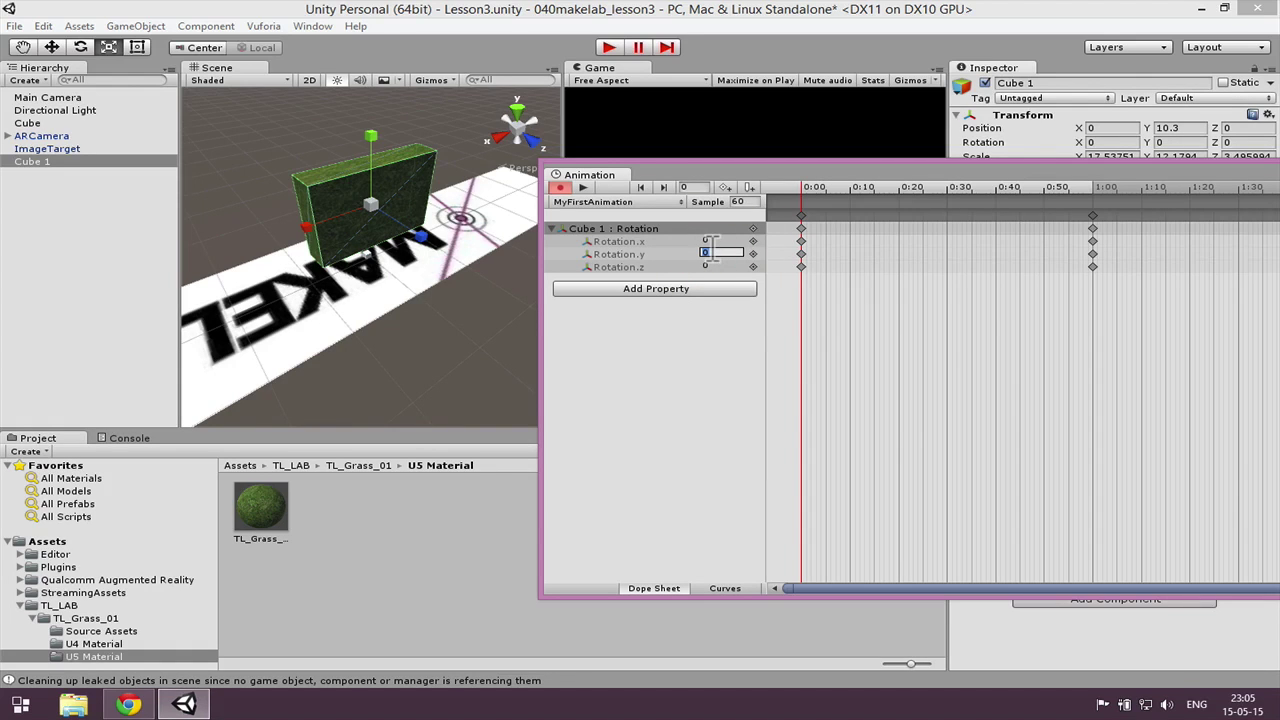
pyautogui.write('90')
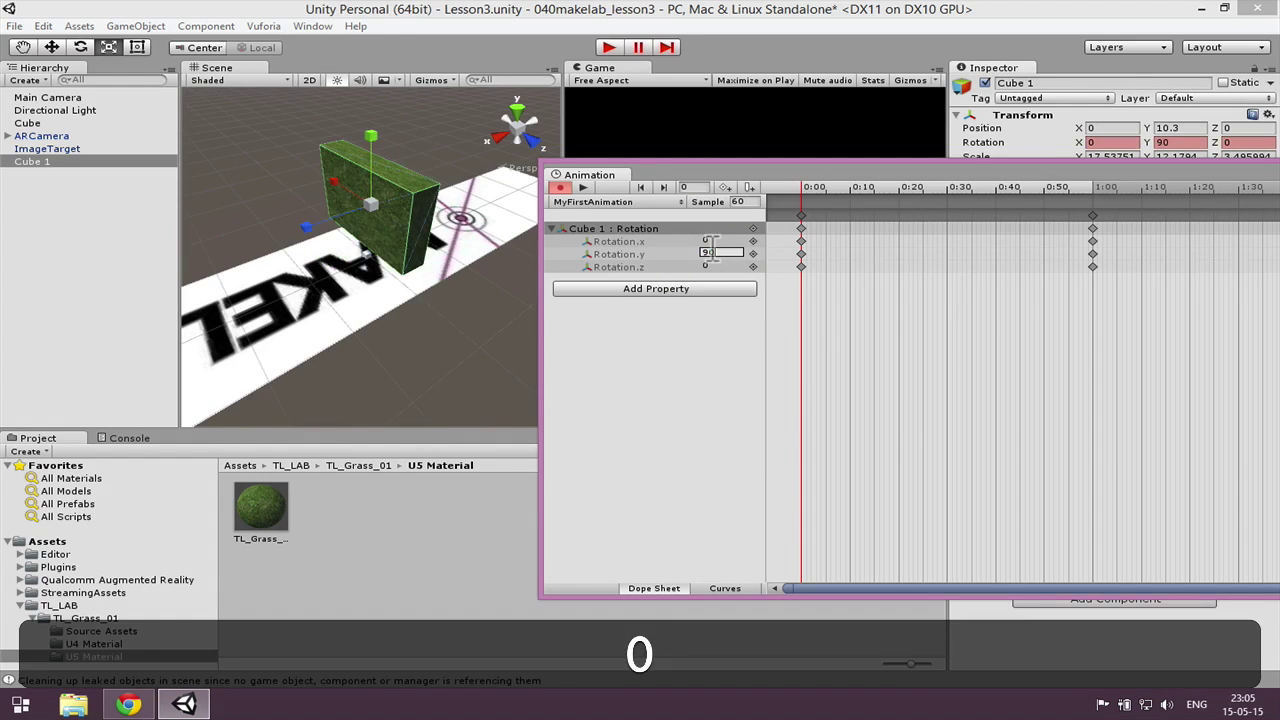
pyautogui.press('BackSpace')
pyautogui.press('BackSpace')
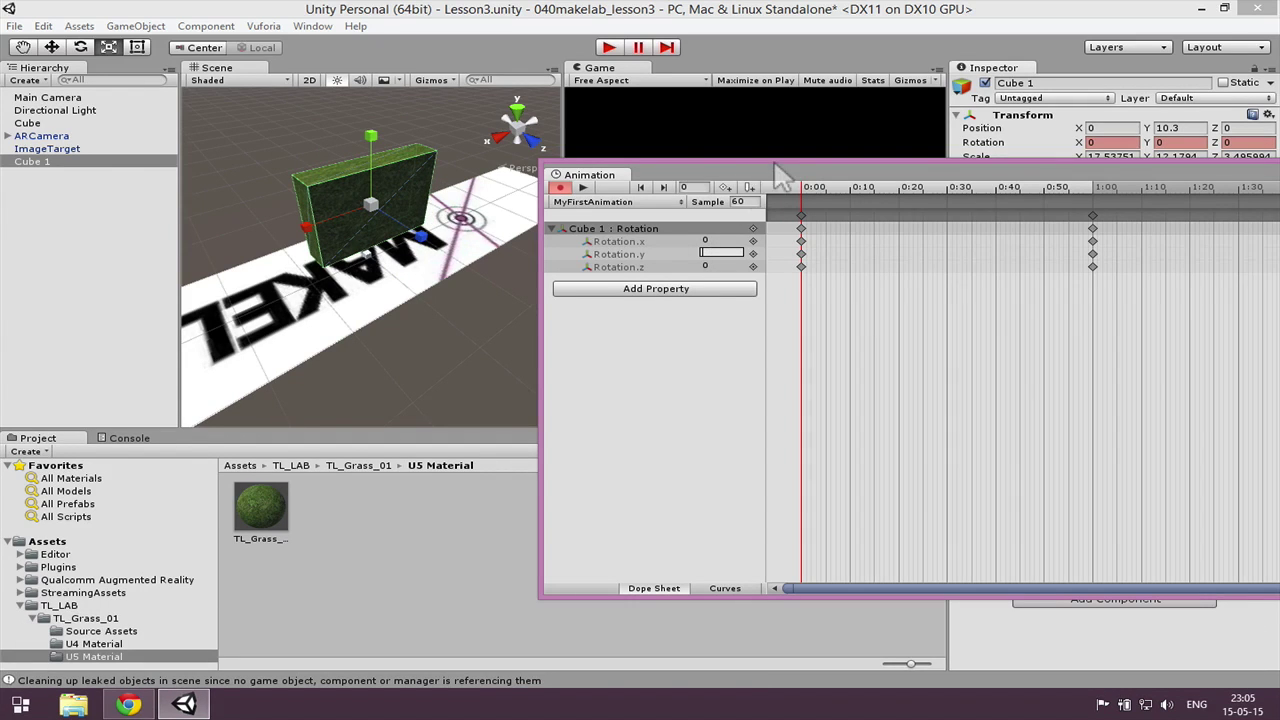
pyautogui.moveTo(783, 177); pyautogui.dragTo(508, 245)
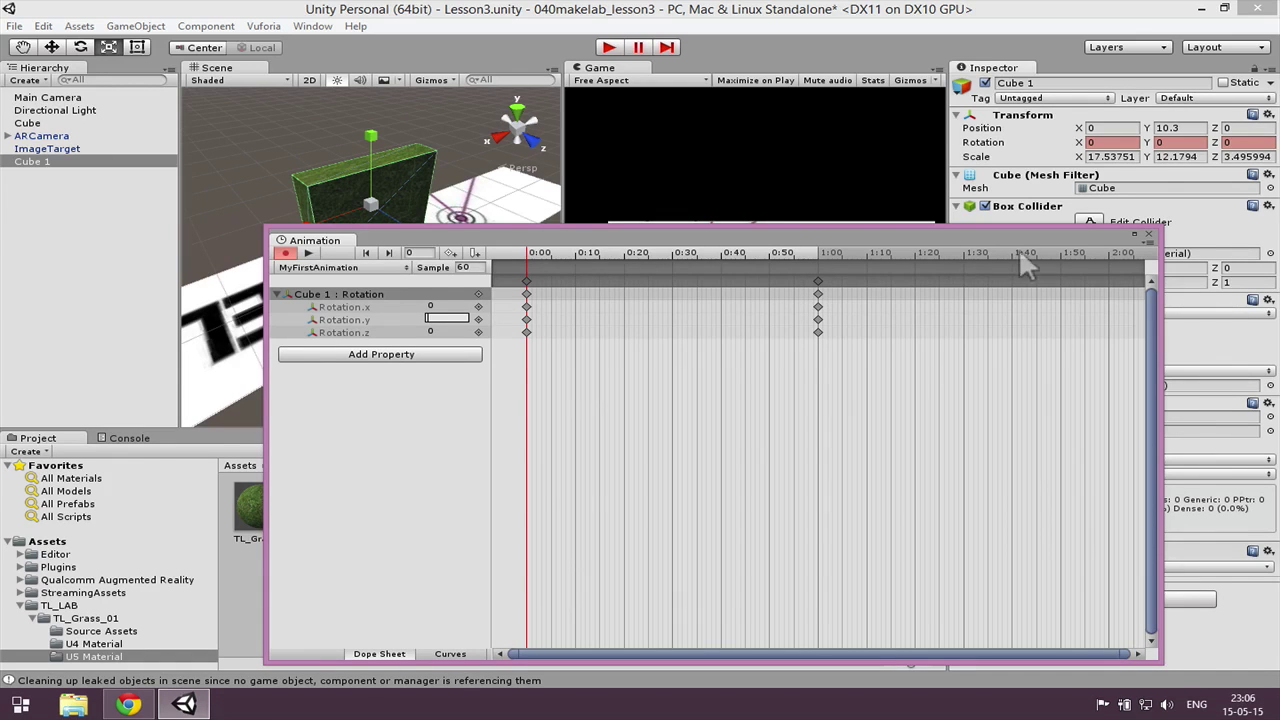
# Widen the Animation window and add a keyframe at 2:00 with Rotation.y set to 360
pyautogui.moveTo(1160, 320); pyautogui.dragTo(1160, 314)
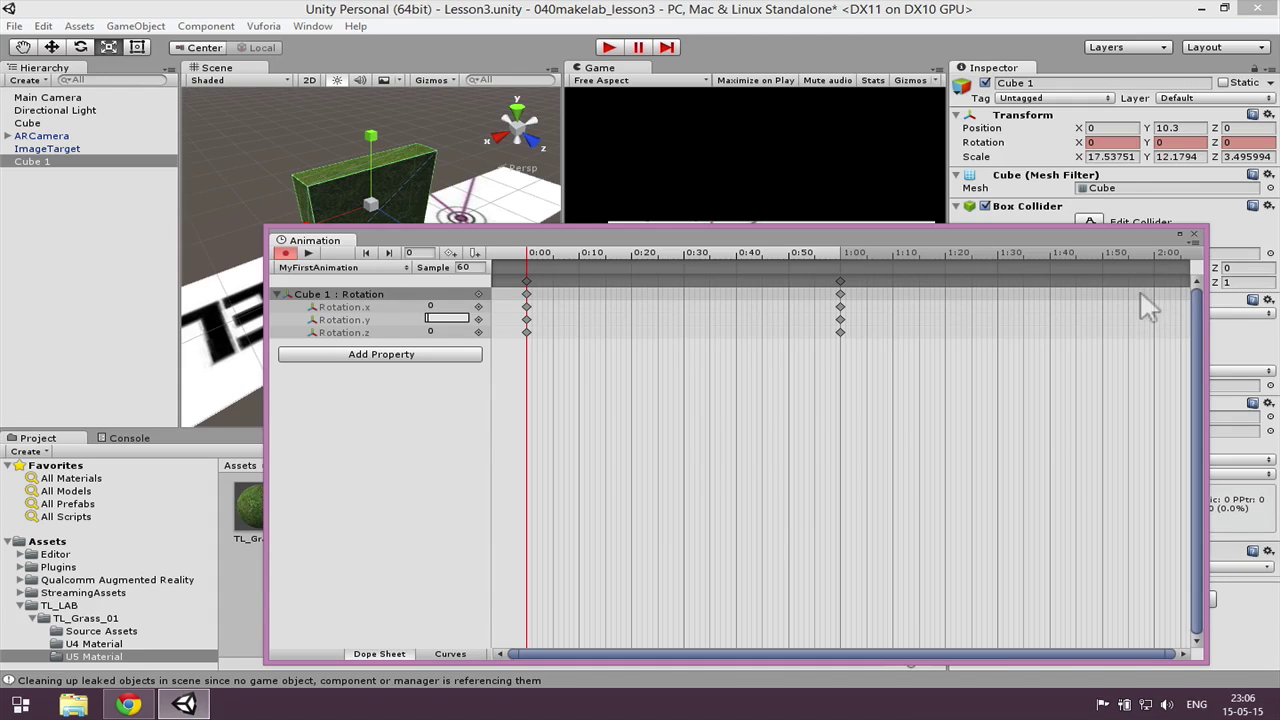
pyautogui.click(1150, 305)
pyautogui.click(1148, 265)
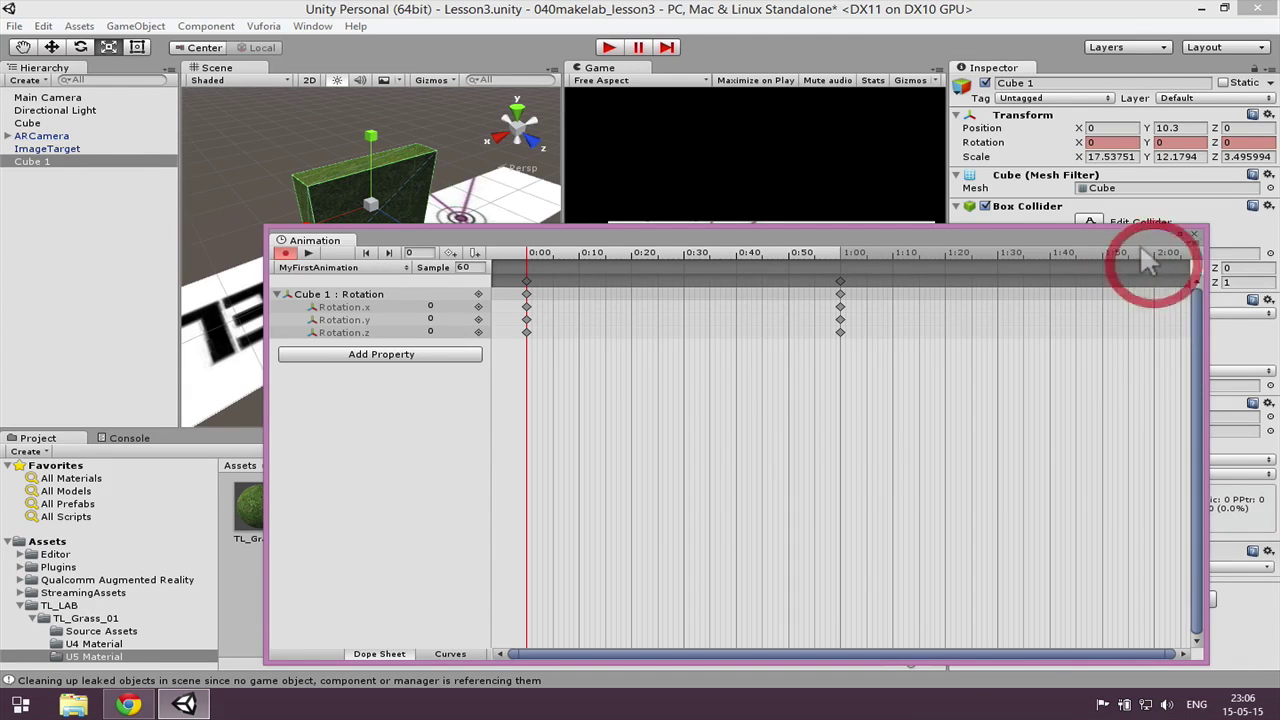
pyautogui.moveTo(1150, 256); pyautogui.dragTo(1080, 252)
pyautogui.click(1150, 248)
pyautogui.click(1143, 246)
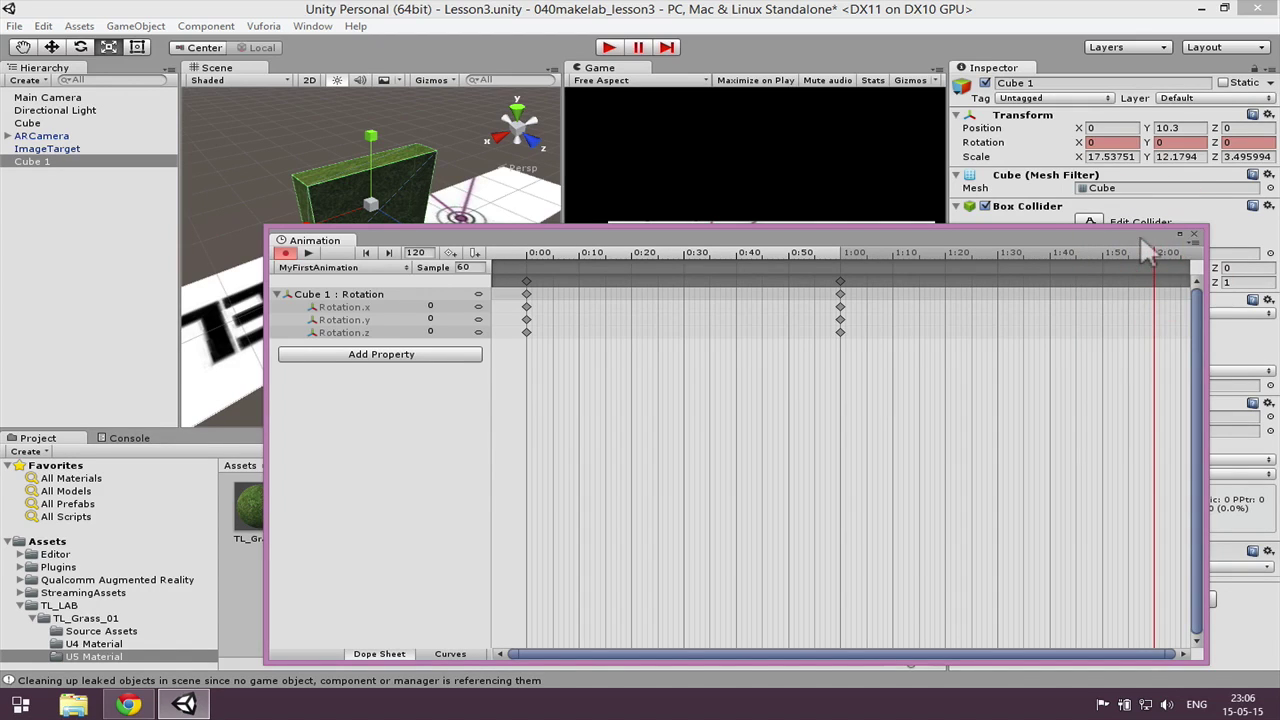
pyautogui.click(447, 318)
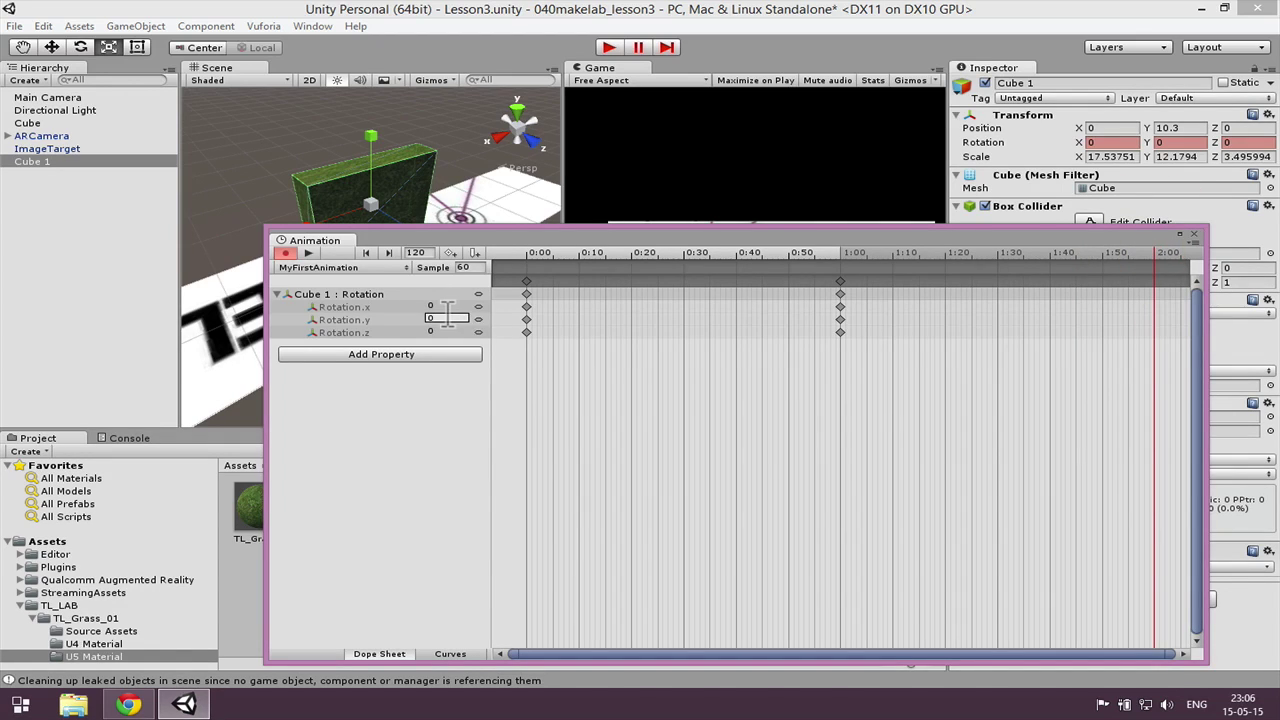
pyautogui.doubleClick(430, 316)
pyautogui.write('360')
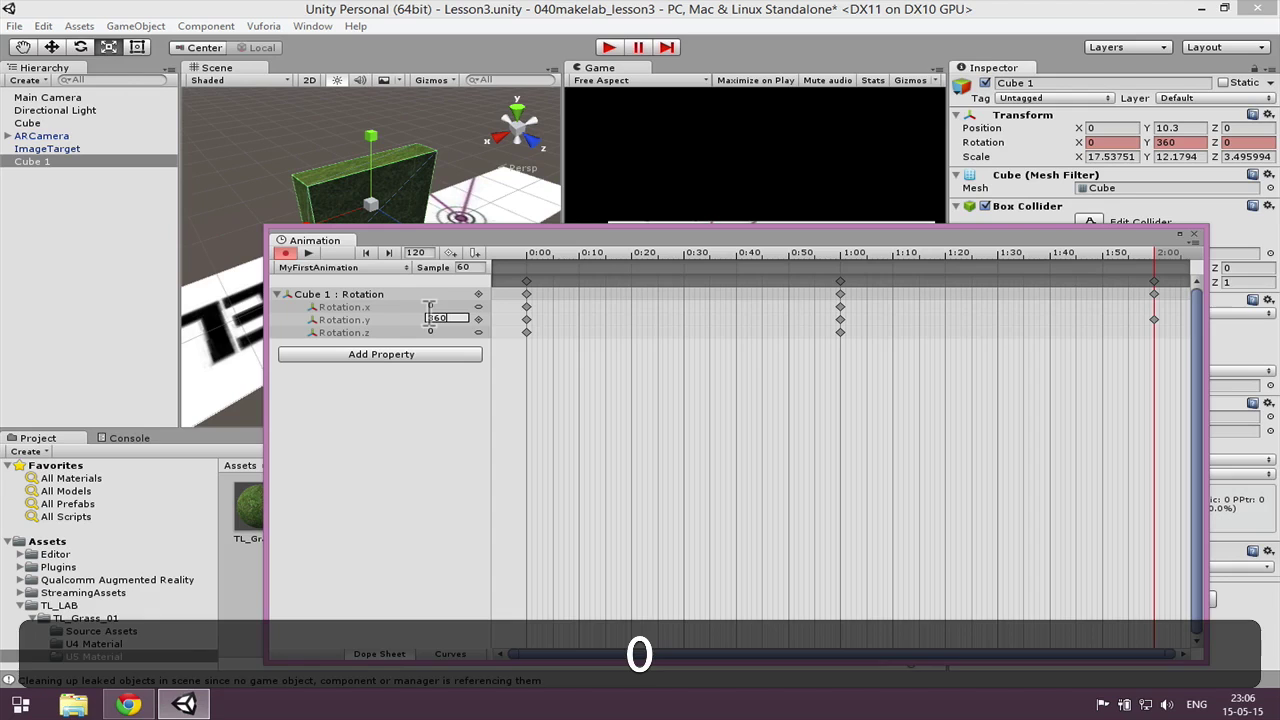
# Set Rotation.y to 180 at the 1:00 keyframe
pyautogui.click(840, 252)
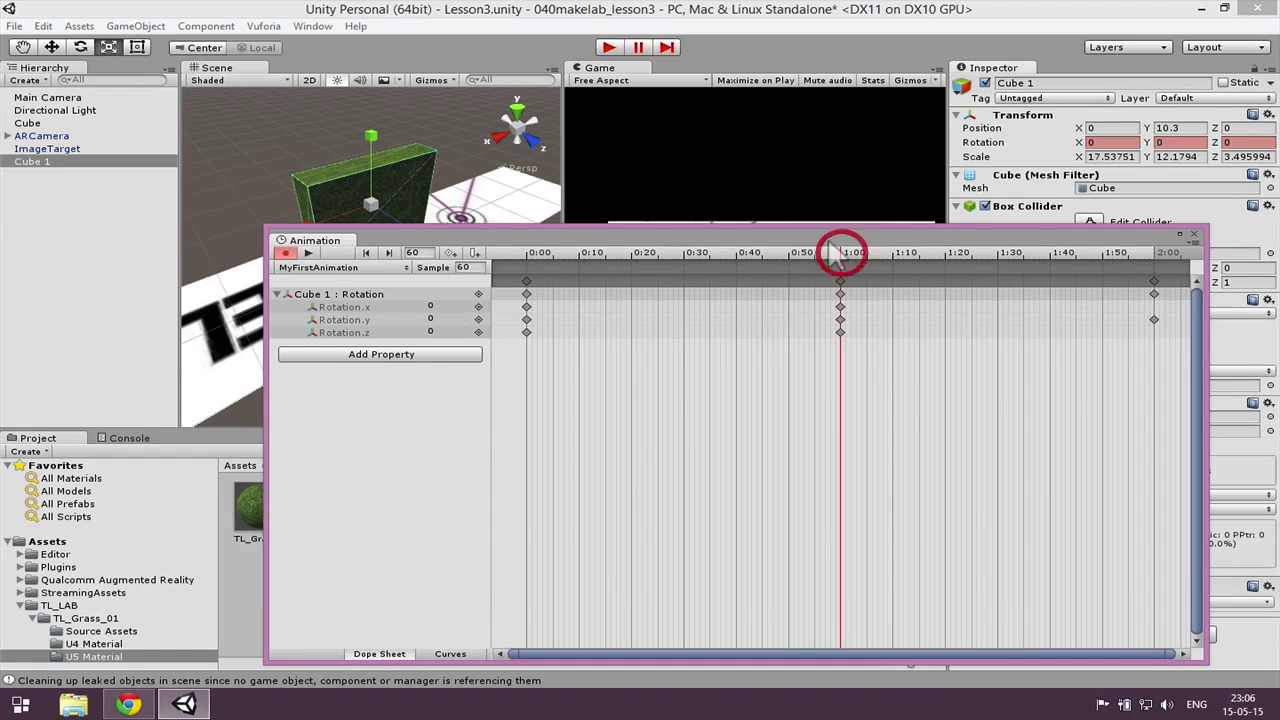
pyautogui.doubleClick(440, 331)
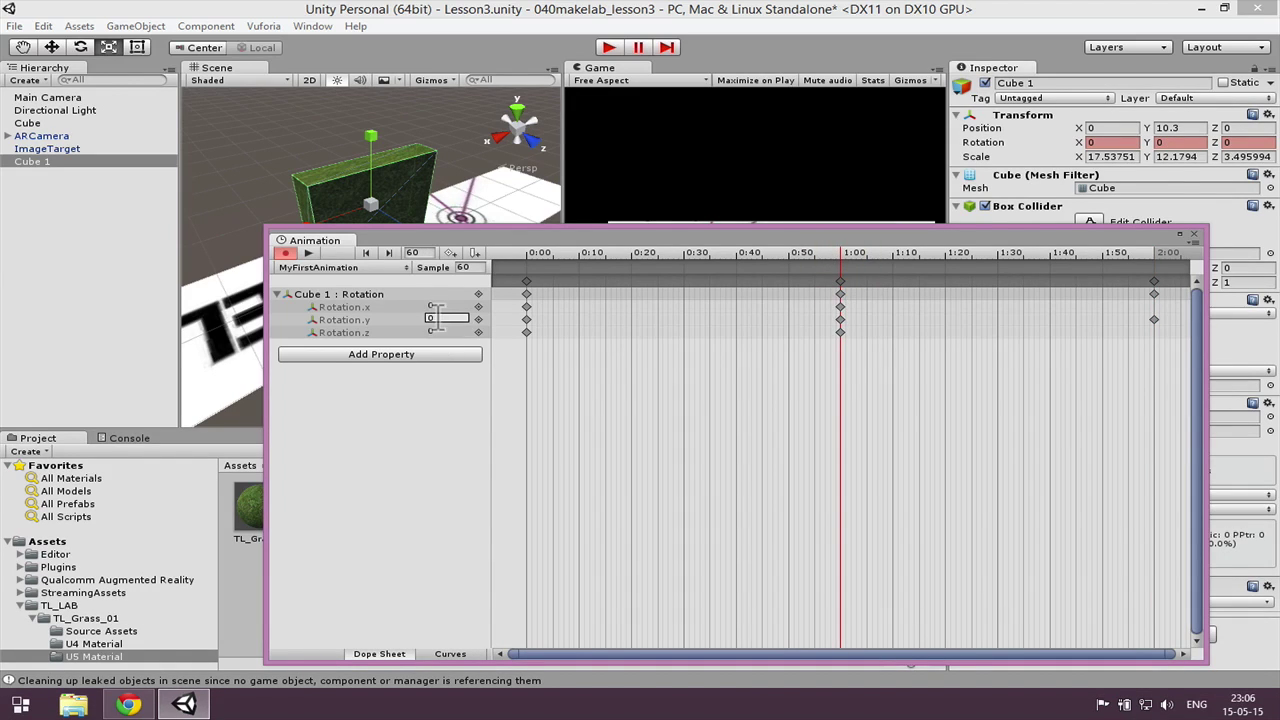
pyautogui.doubleClick(430, 319)
pyautogui.write('180')
pyautogui.press('Return')
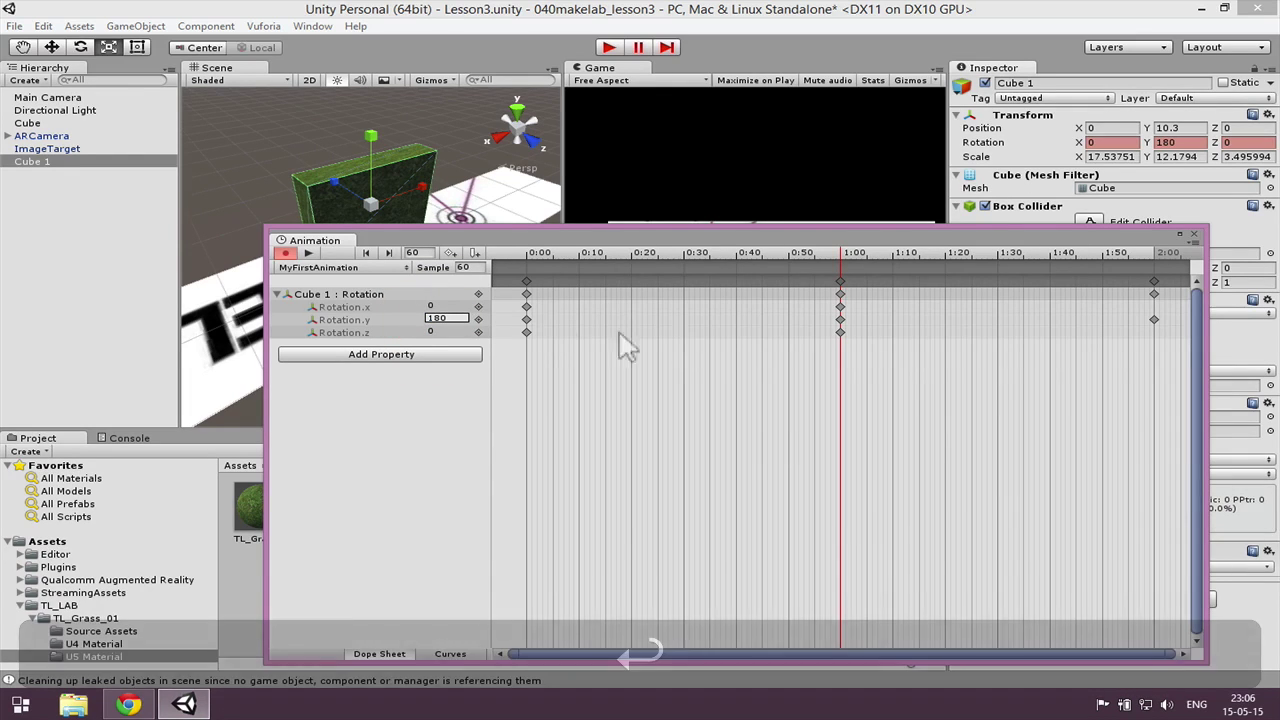
# Preview the rotation animation from the first frame, stop playback and turn off recording
pyautogui.click(362, 251)
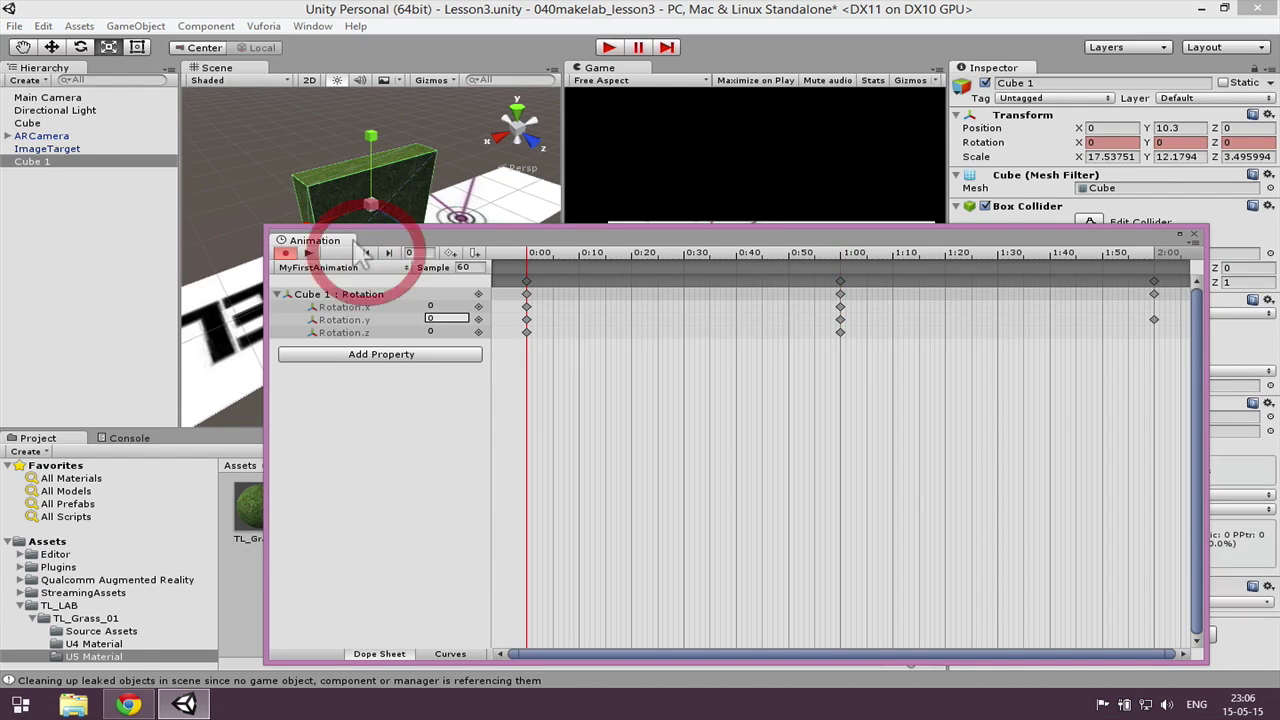
pyautogui.click(308, 252)
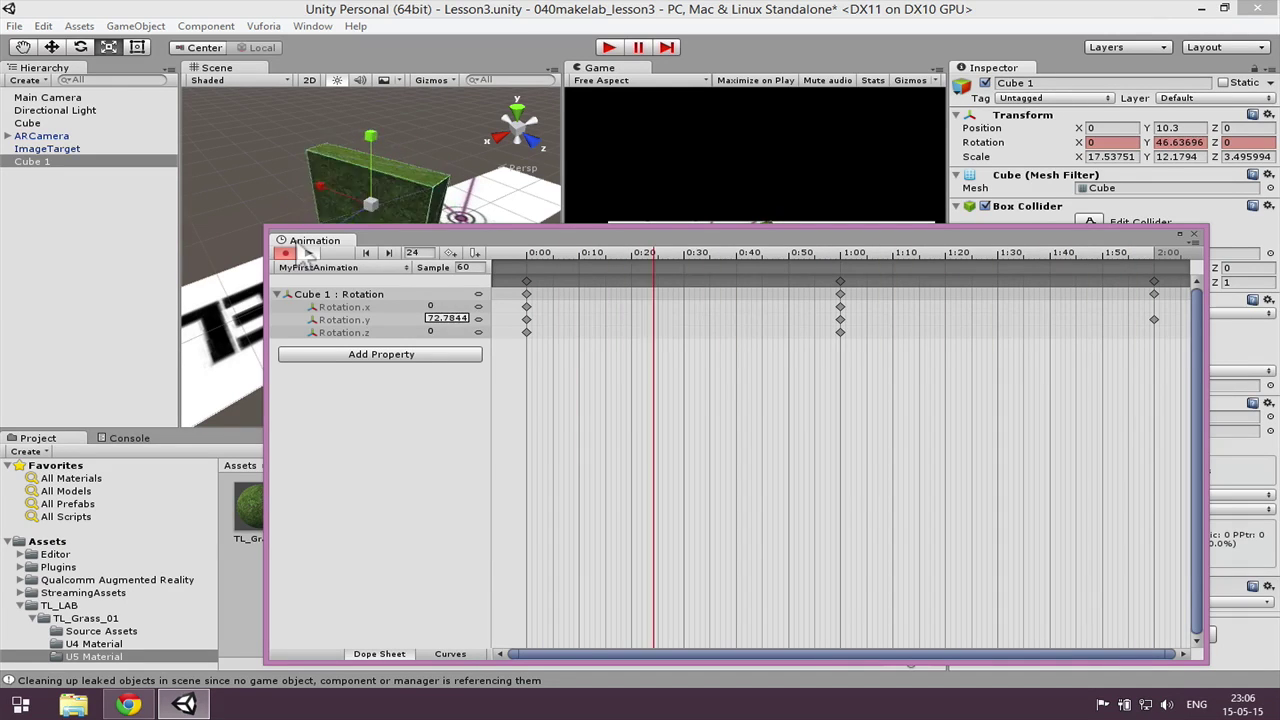
pyautogui.click(308, 252)
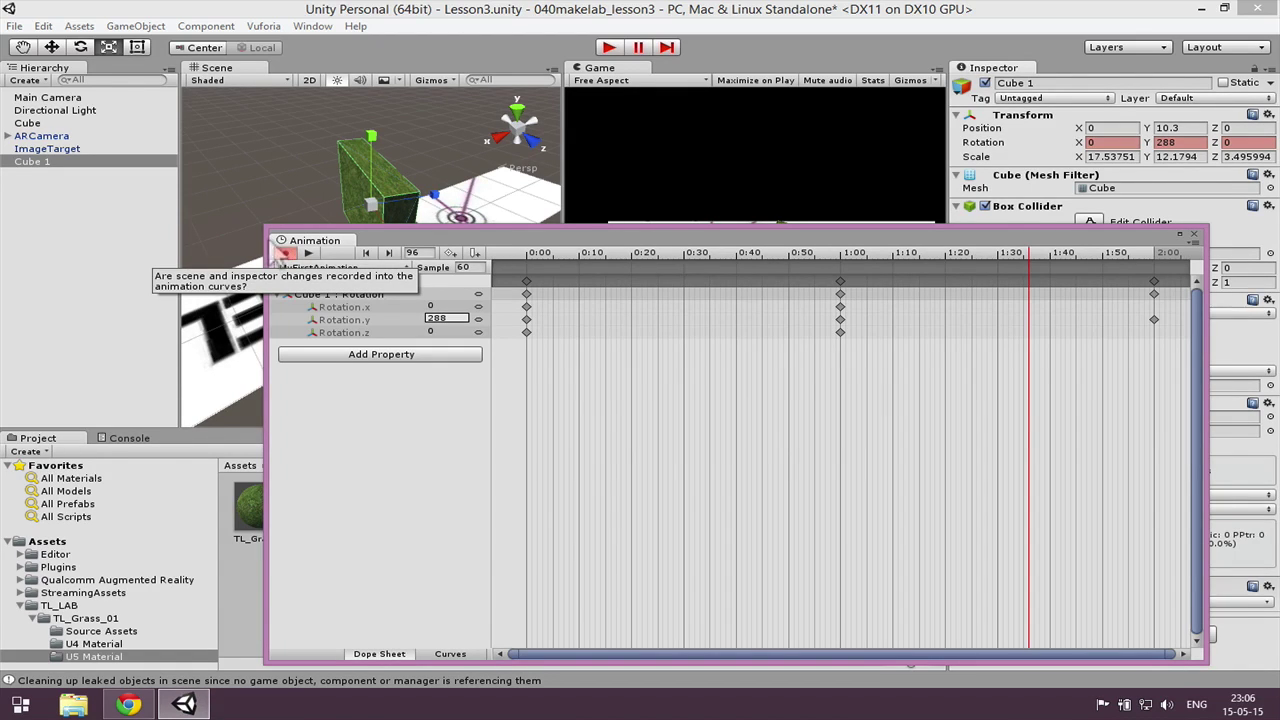
pyautogui.click(284, 252)
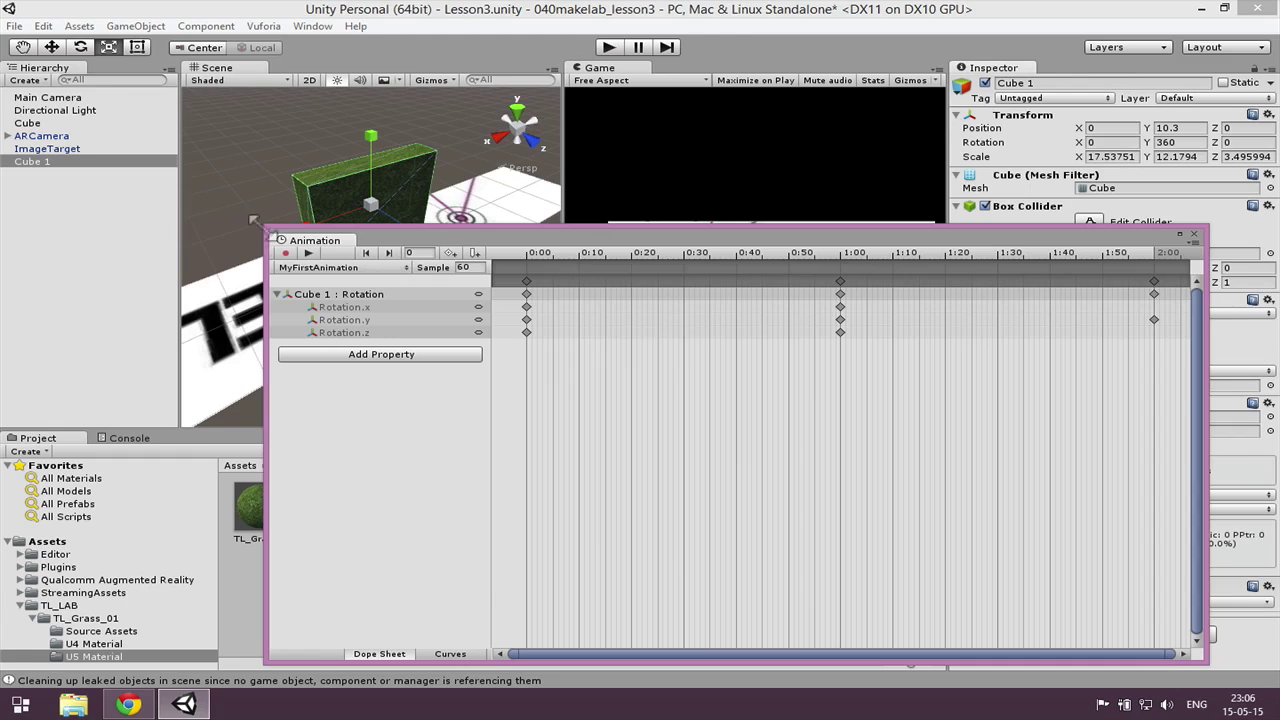
# Turn recording back on and scrub the timeline to frame 30 to check the cube's interpolated rotation
pyautogui.click(284, 252)
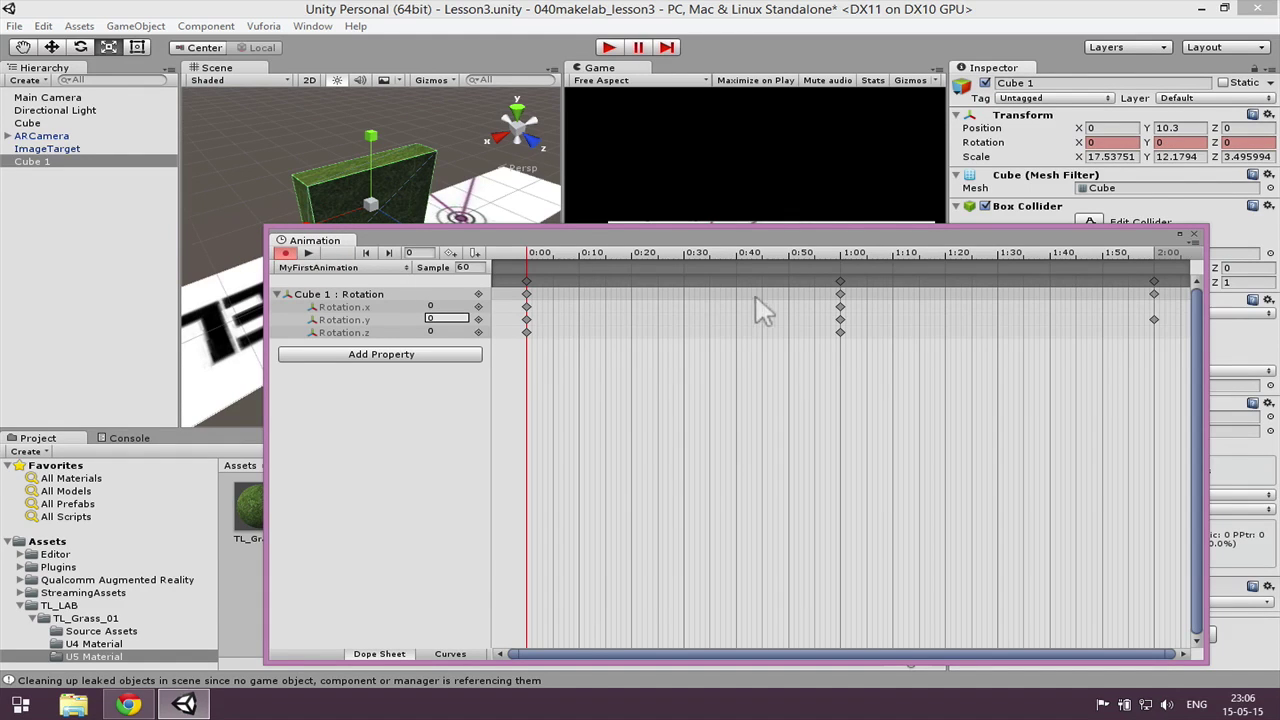
pyautogui.moveTo(730, 250); pyautogui.dragTo(680, 255)
pyautogui.click(440, 305)
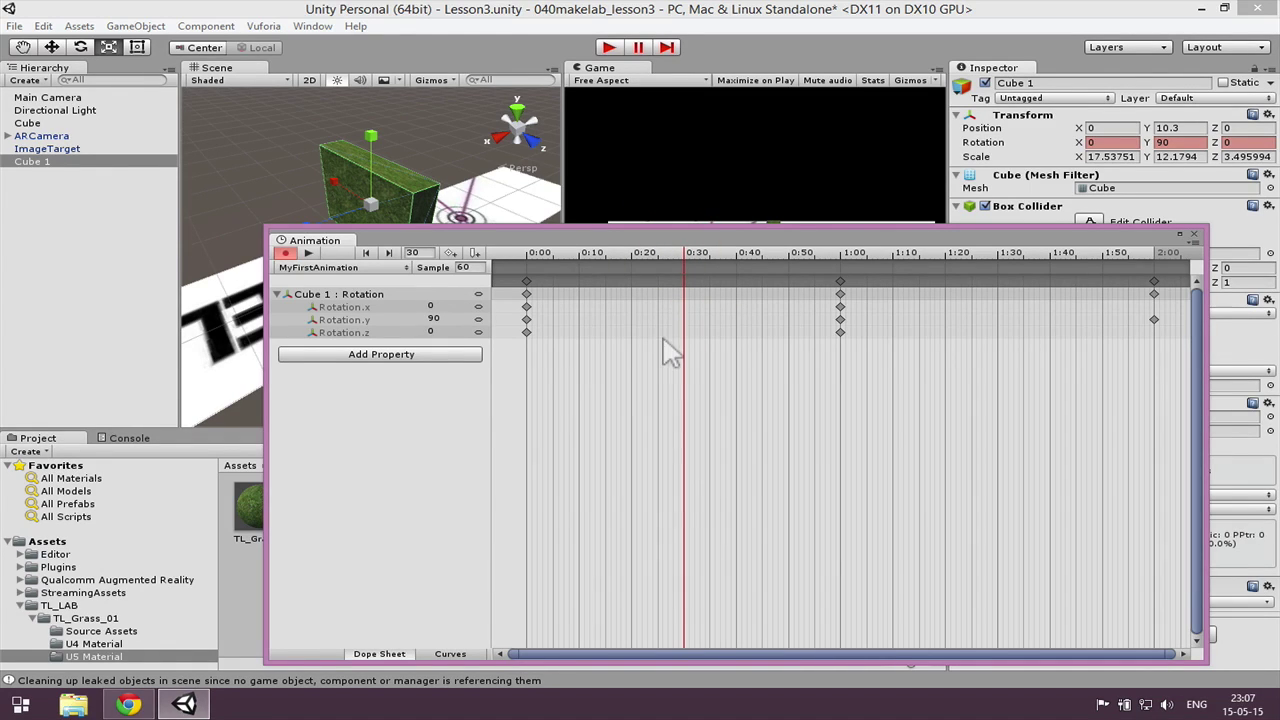
# Show Cube 1's Rotation curves in the Animation window and frame the full two-second Rotation.y curve
pyautogui.click(374, 293)
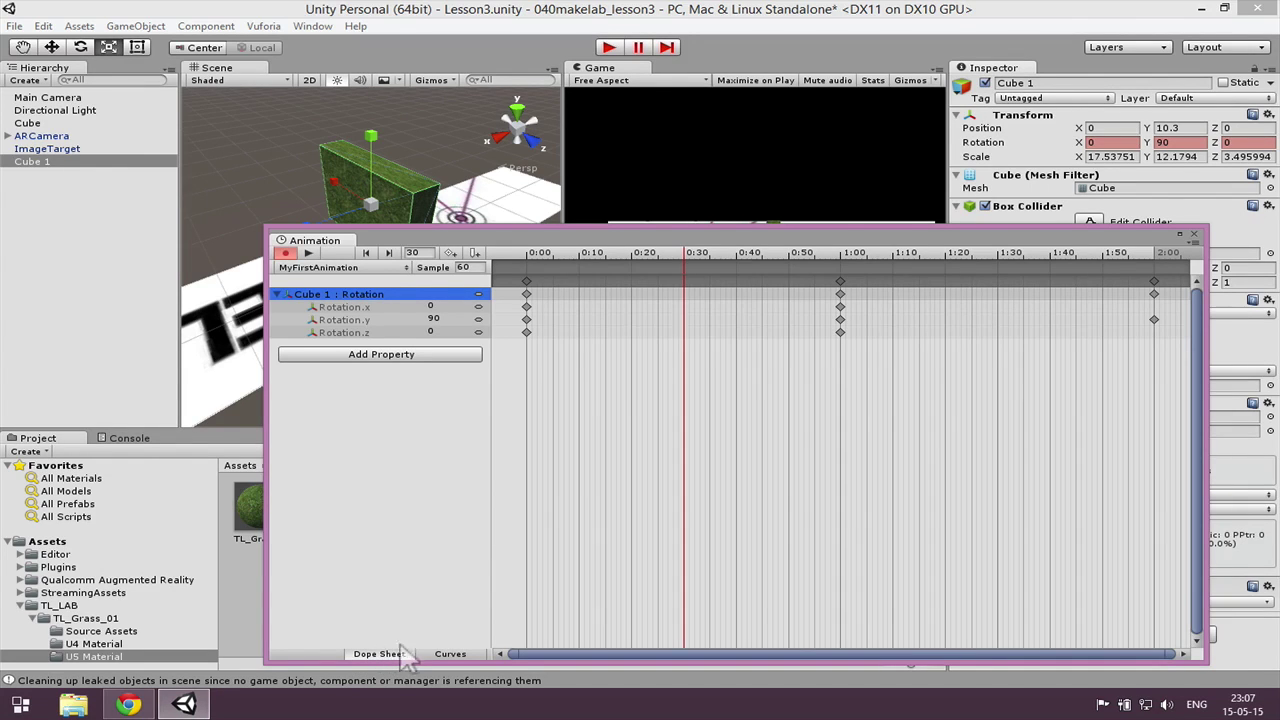
pyautogui.click(440, 654)
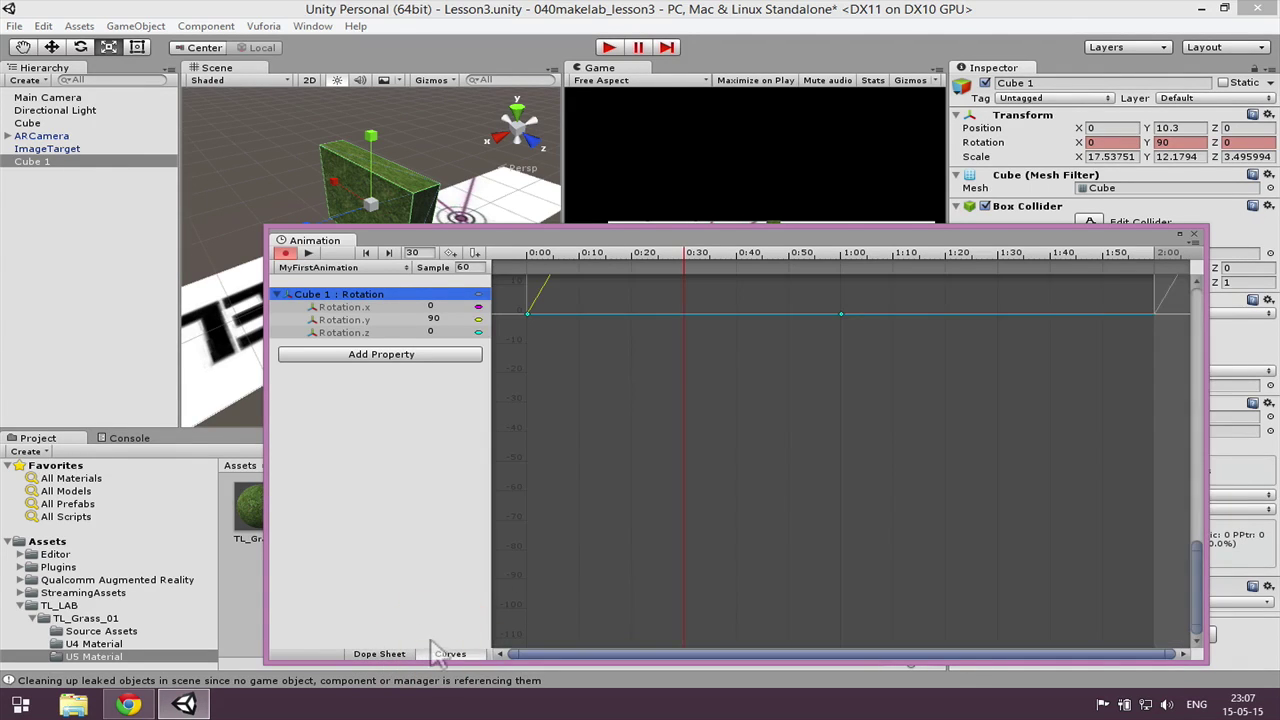
pyautogui.scroll(-5, 703, 340)
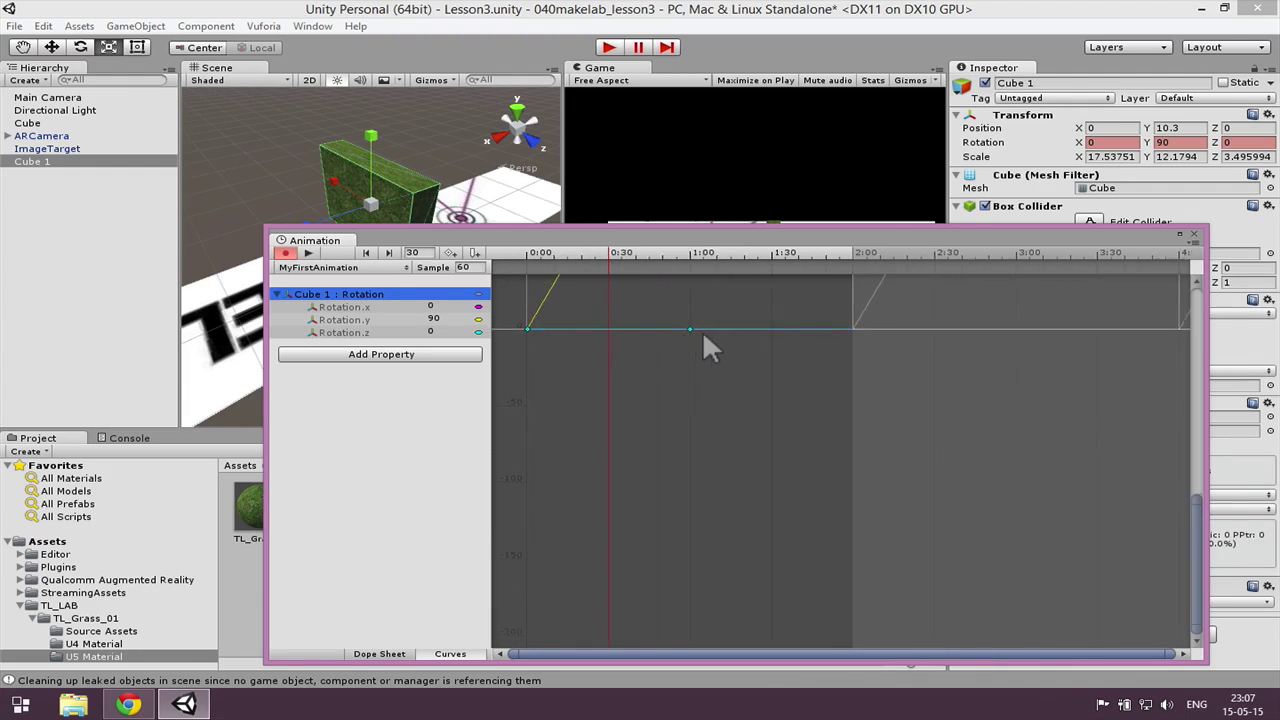
pyautogui.scroll(3, 588, 330)
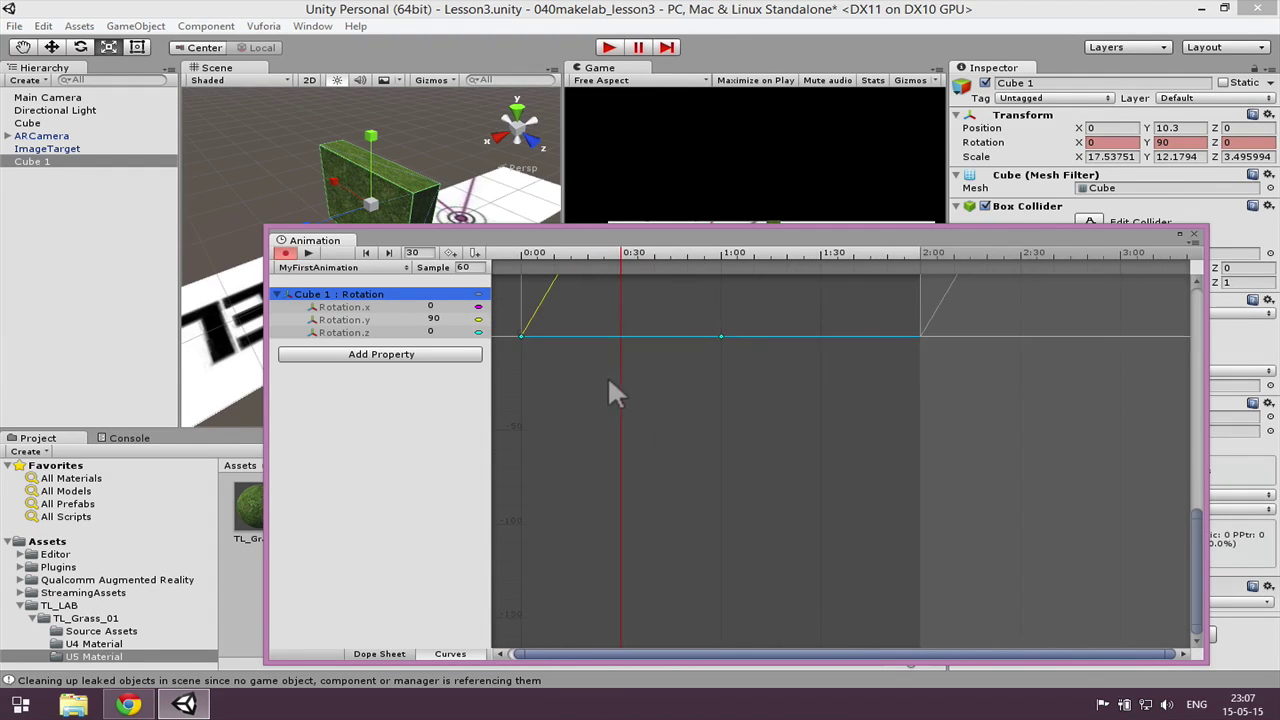
pyautogui.click(745, 385)
pyautogui.scroll(-1, 640, 409)
pyautogui.moveTo(648, 450); pyautogui.dragTo(887, 468)
pyautogui.scroll(-4, 590, 441)
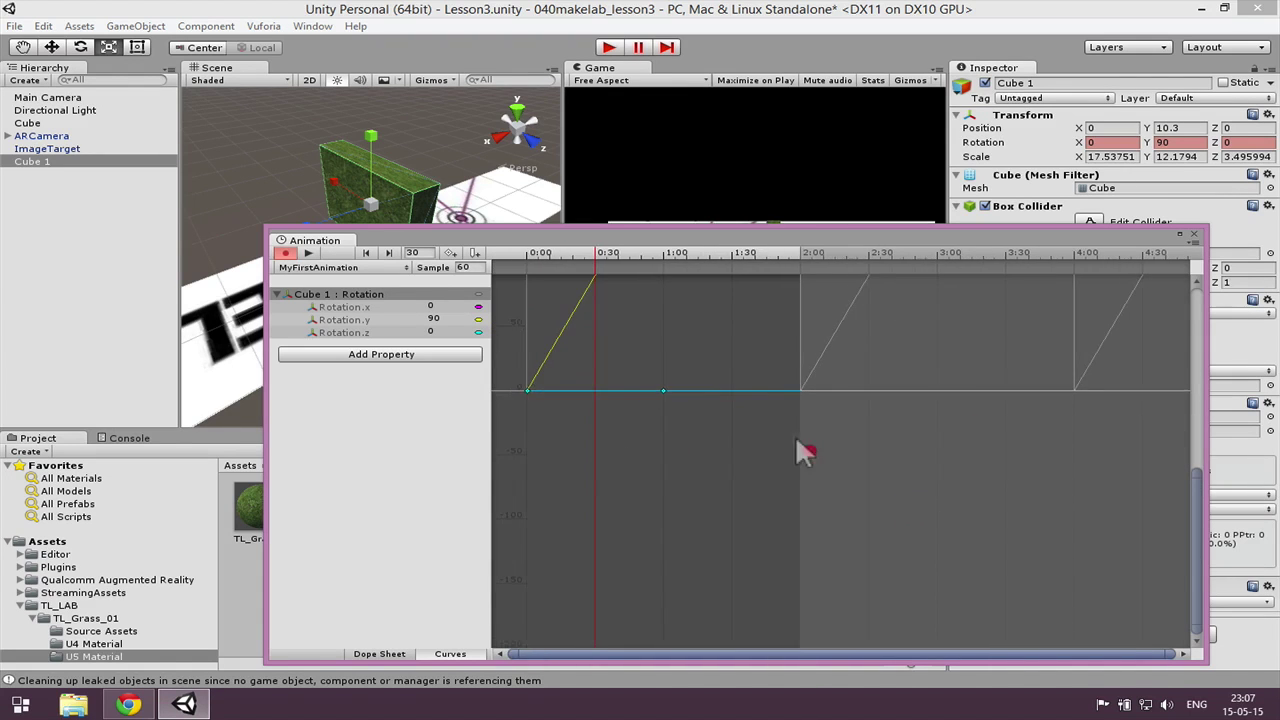
pyautogui.scroll(2, 724, 517)
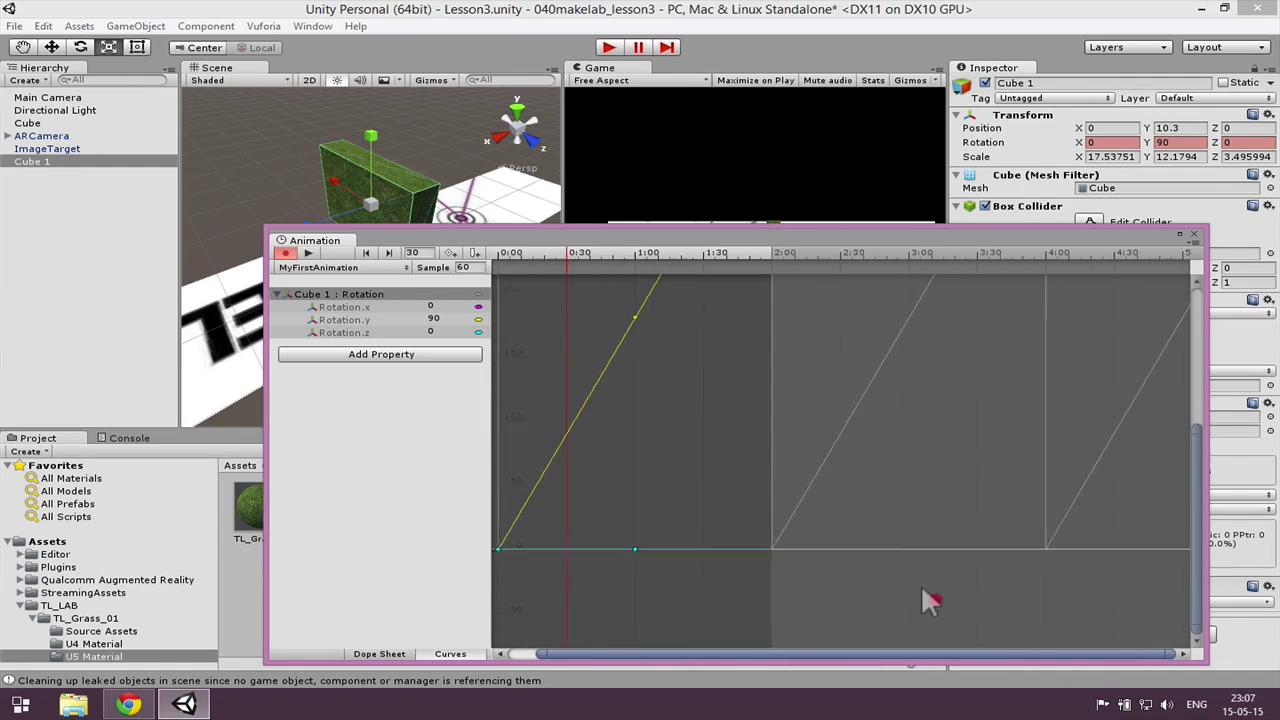
pyautogui.scroll(-10, 800, 378)
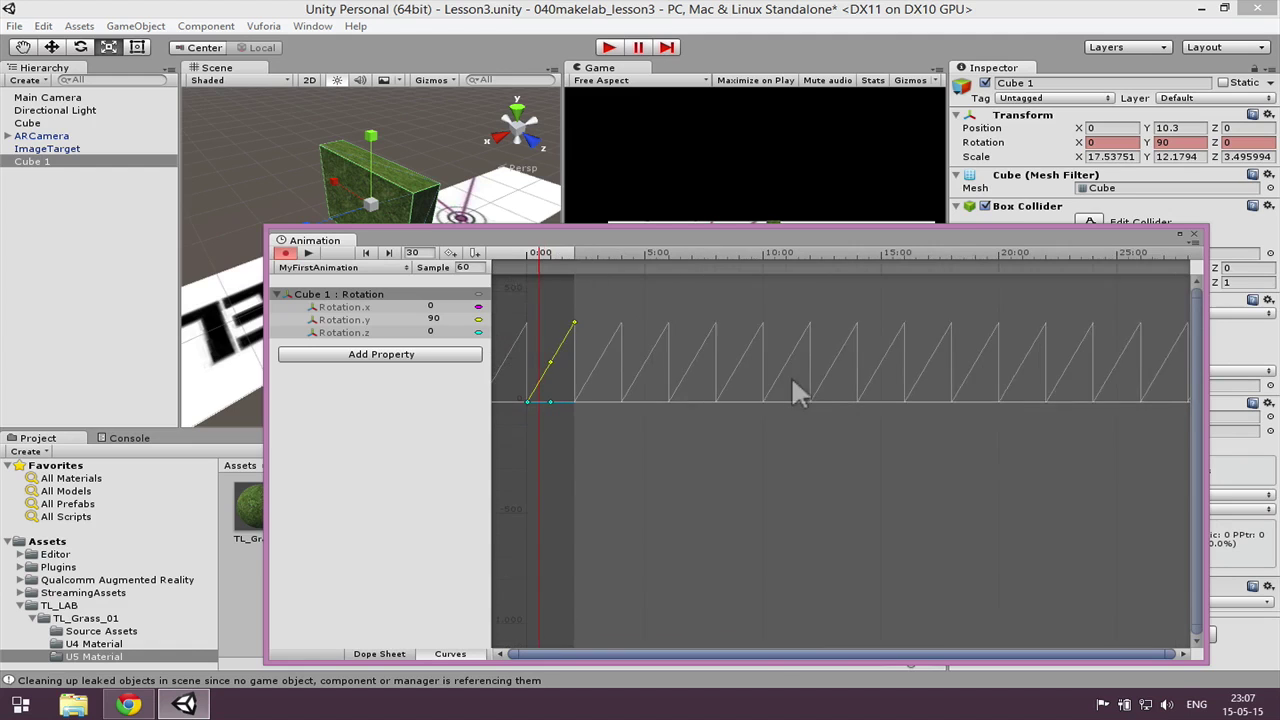
pyautogui.click(731, 486)
pyautogui.scroll(-2, 518, 490)
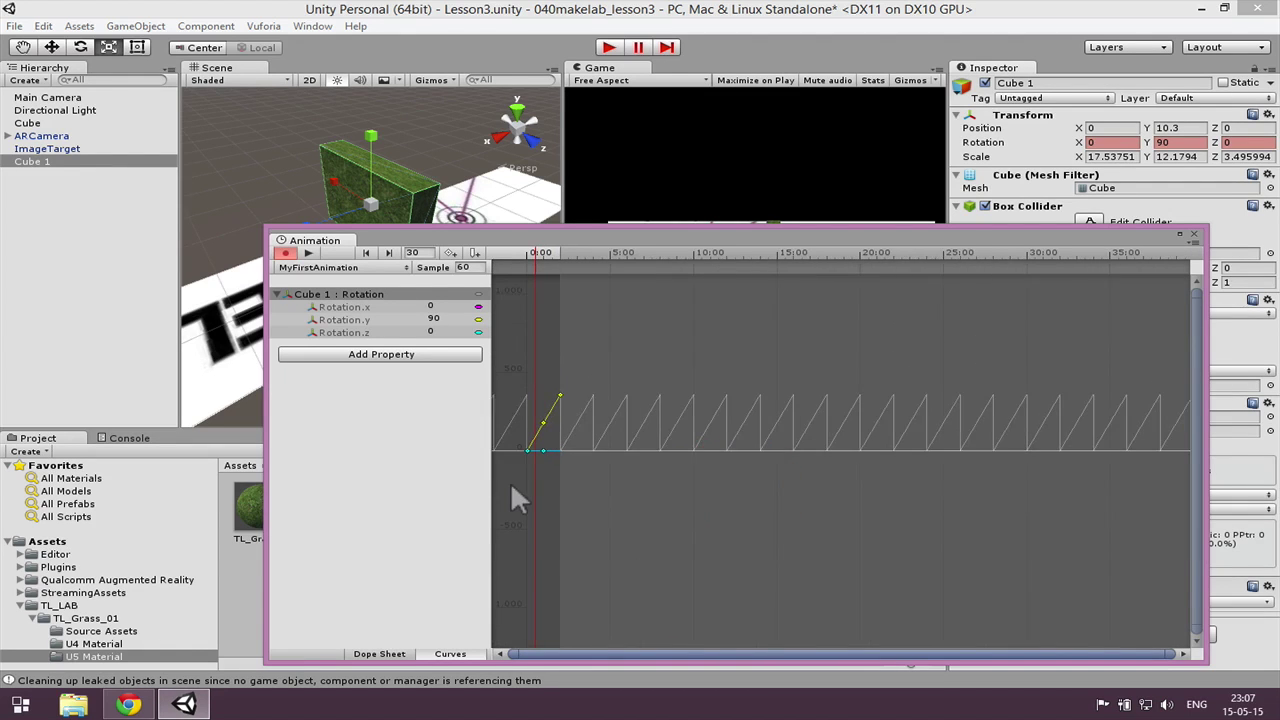
pyautogui.moveTo(527, 490)
pyautogui.mouseDown(button='middle')
pyautogui.moveTo(608, 386)
pyautogui.moveTo(630, 410)
pyautogui.mouseUp(button='middle')
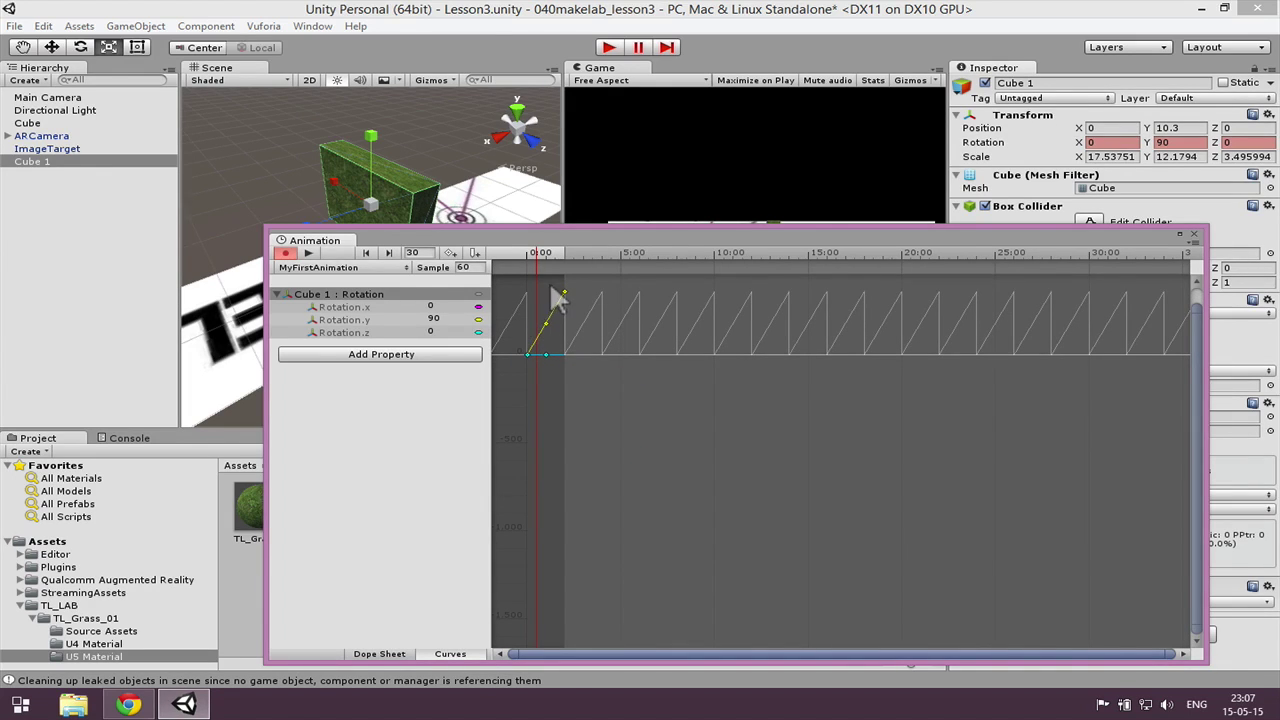
pyautogui.keyDown('alt'); pyautogui.moveTo(566, 371); pyautogui.dragTo(643, 371, button='right'); pyautogui.keyUp('alt')
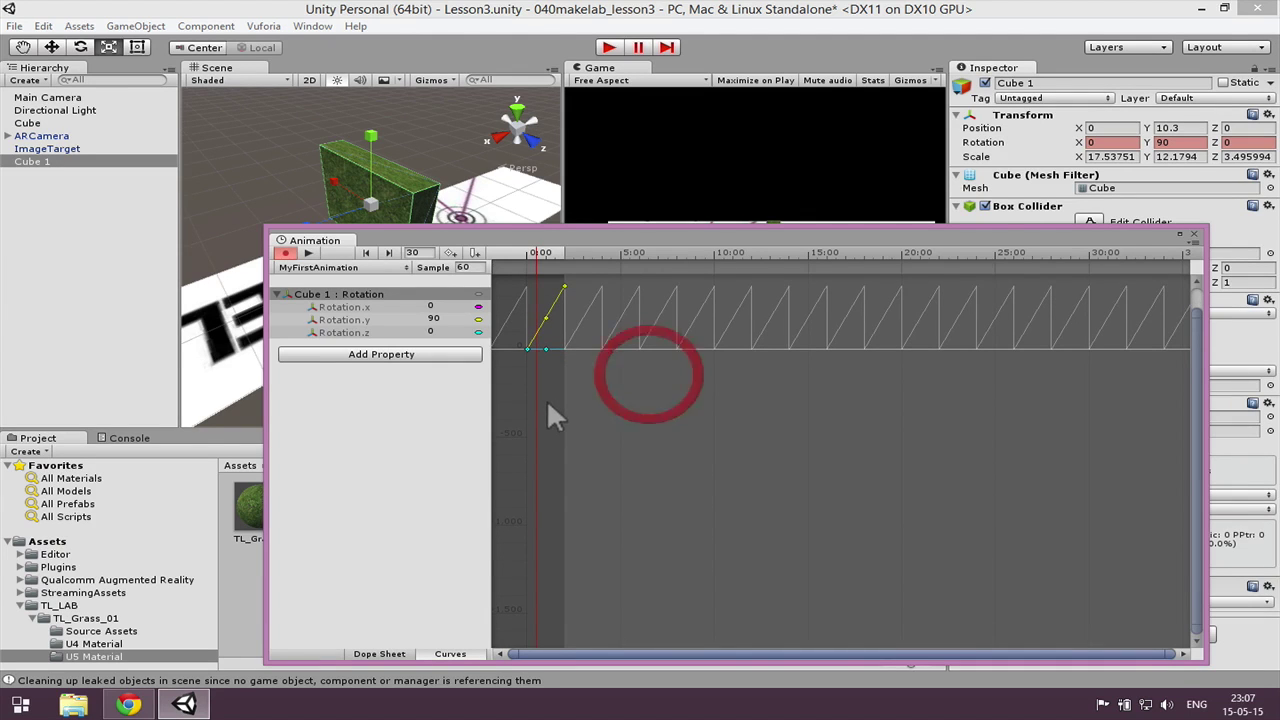
pyautogui.keyDown('alt'); pyautogui.moveTo(548, 408); pyautogui.dragTo(655, 548, button='right'); pyautogui.keyUp('alt')
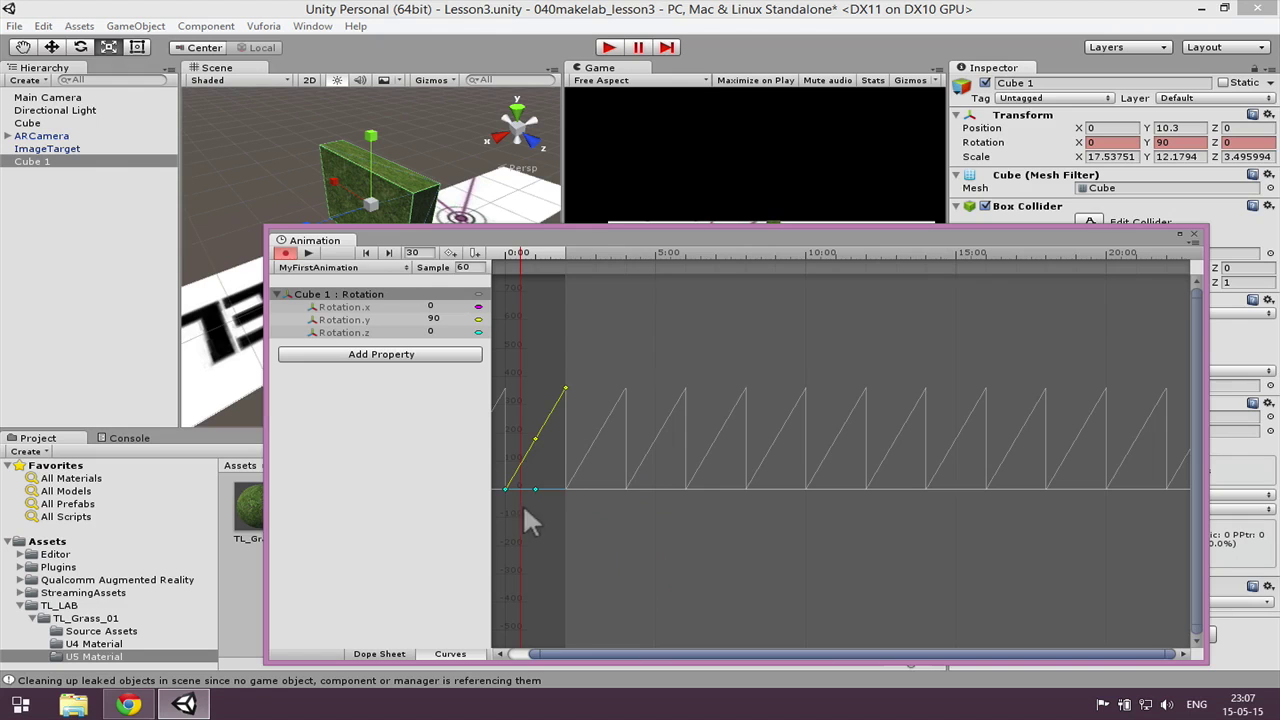
pyautogui.keyDown('alt'); pyautogui.moveTo(552, 520); pyautogui.dragTo(666, 512, button='right'); pyautogui.keyUp('alt')
pyautogui.scroll(3, 575, 415)
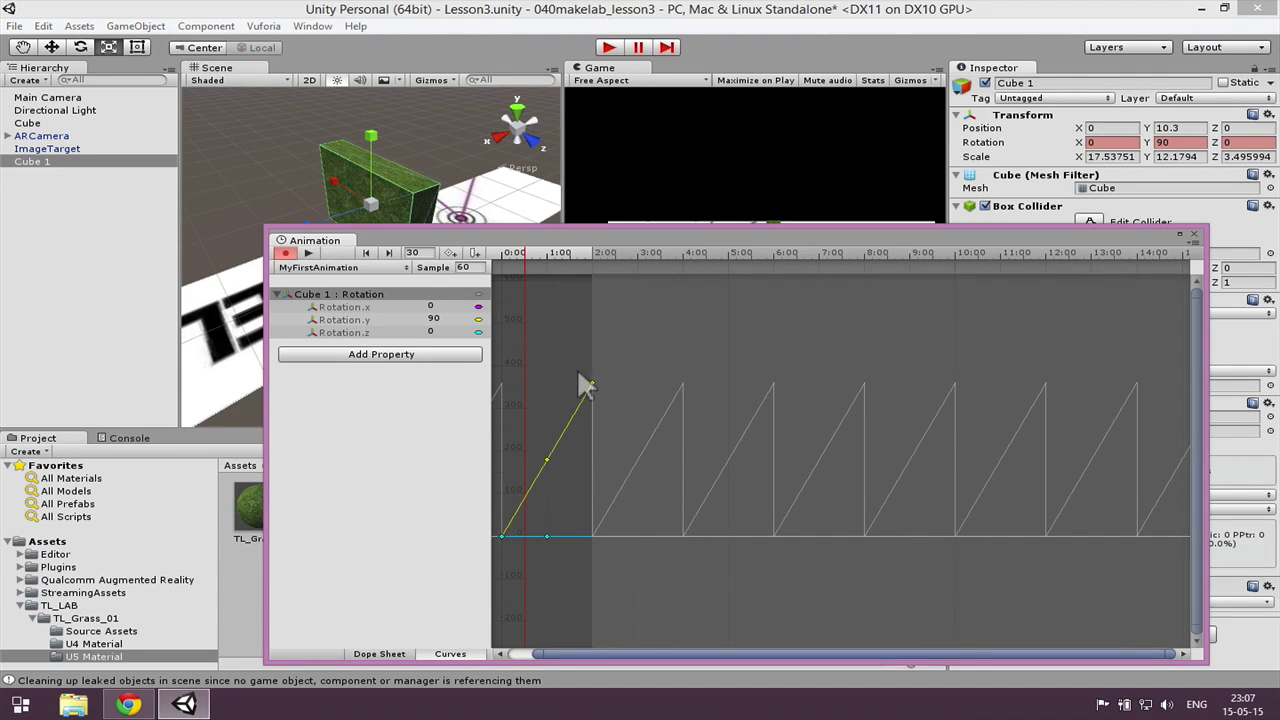
# Move the Rotation.y curve's middle key to frame 81 at about 11, lower the whole curve slightly and play the animation
pyautogui.press('.')
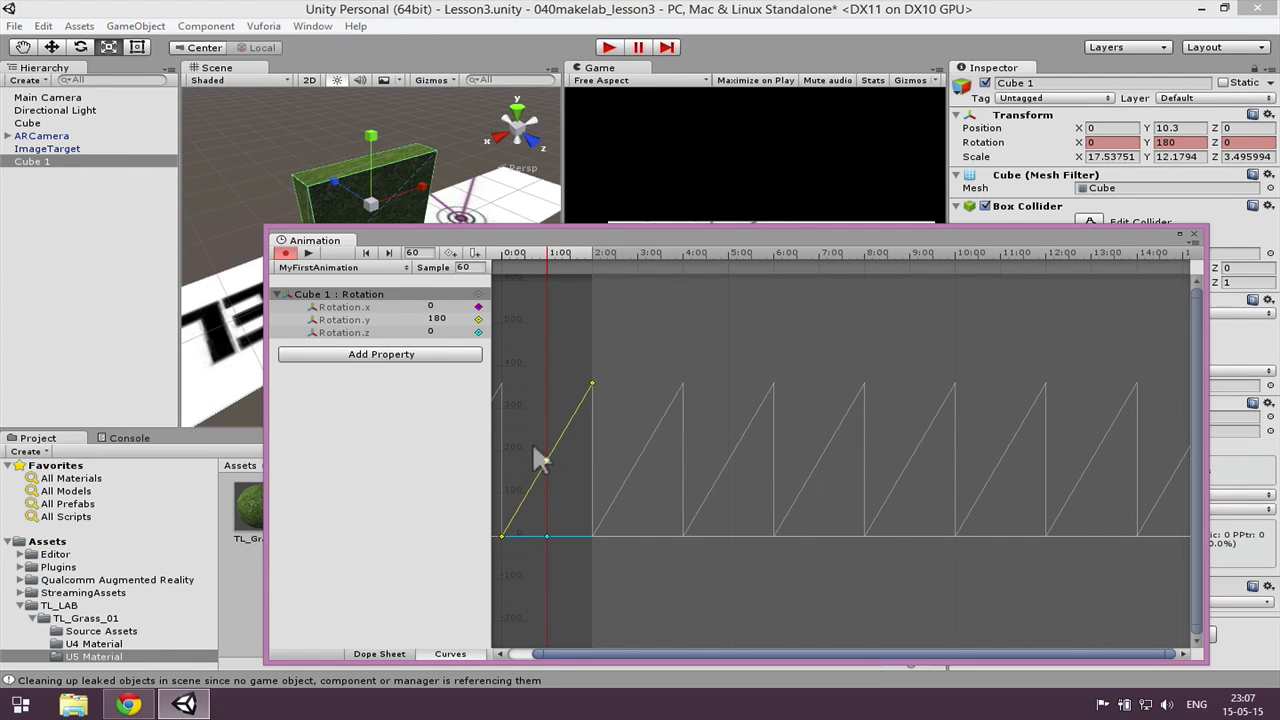
pyautogui.doubleClick(540, 460)
pyautogui.moveTo(537, 451); pyautogui.dragTo(562, 533)
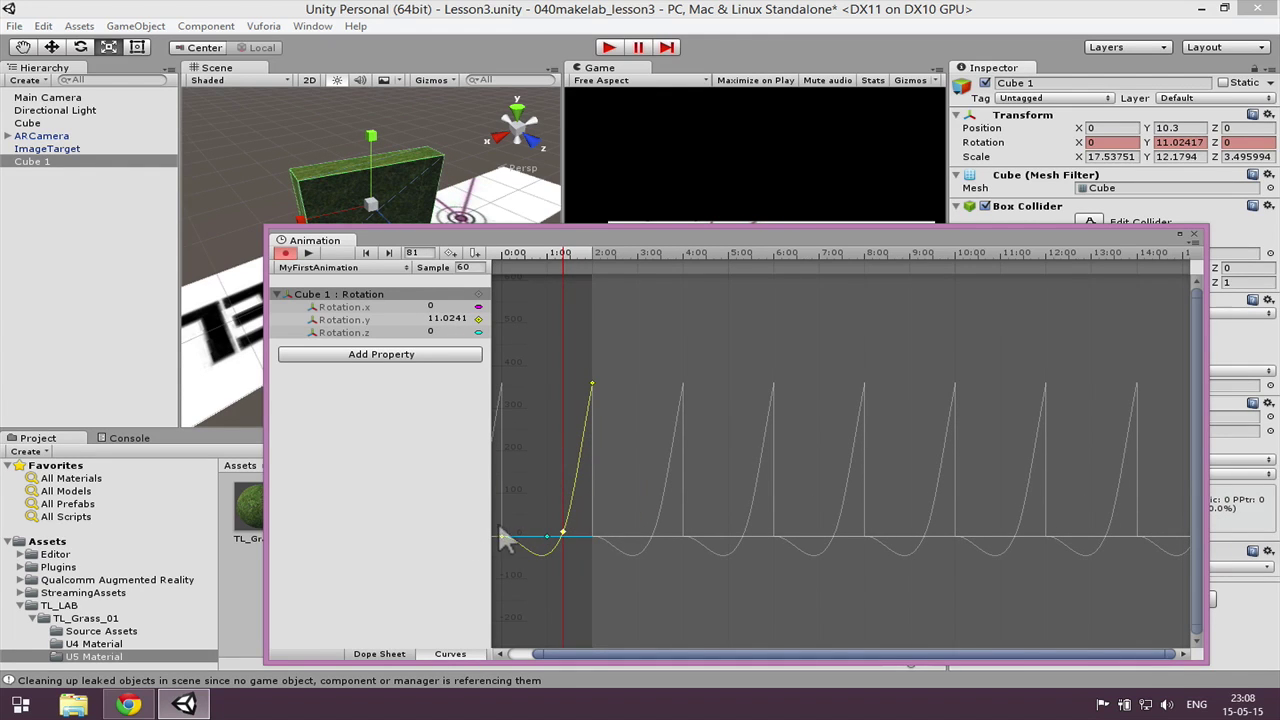
pyautogui.click(531, 548)
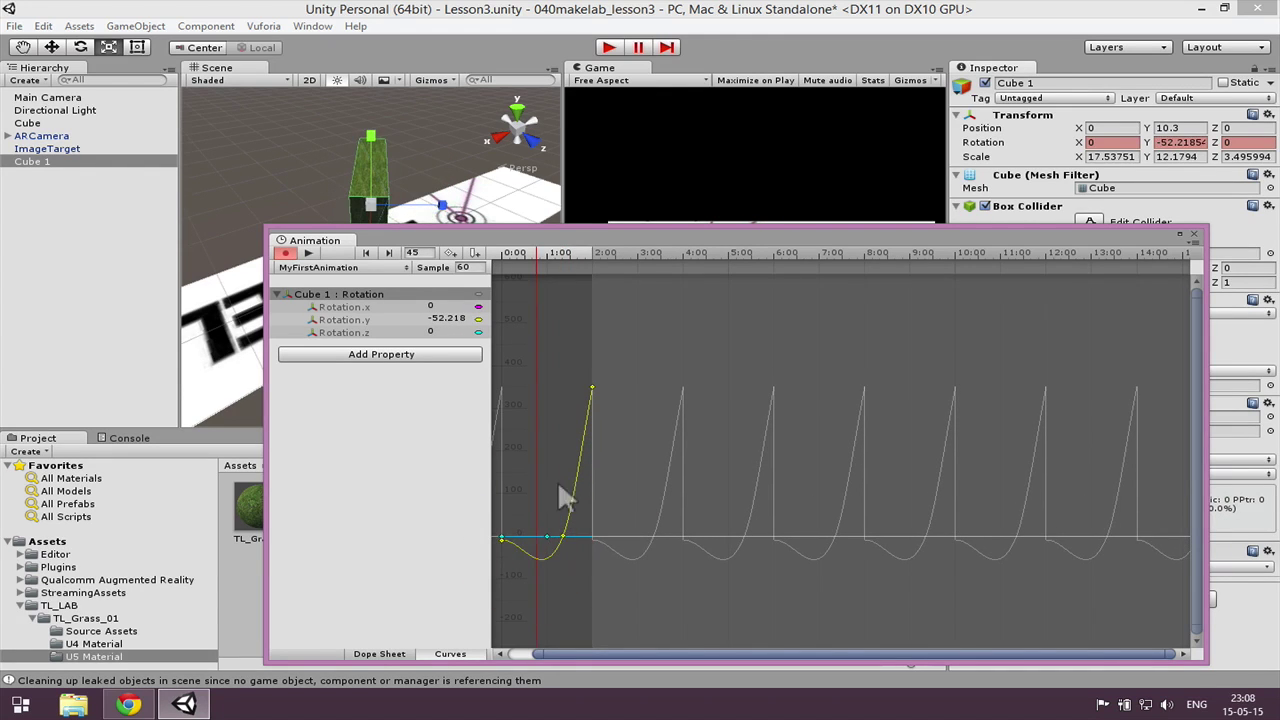
pyautogui.click(308, 253)
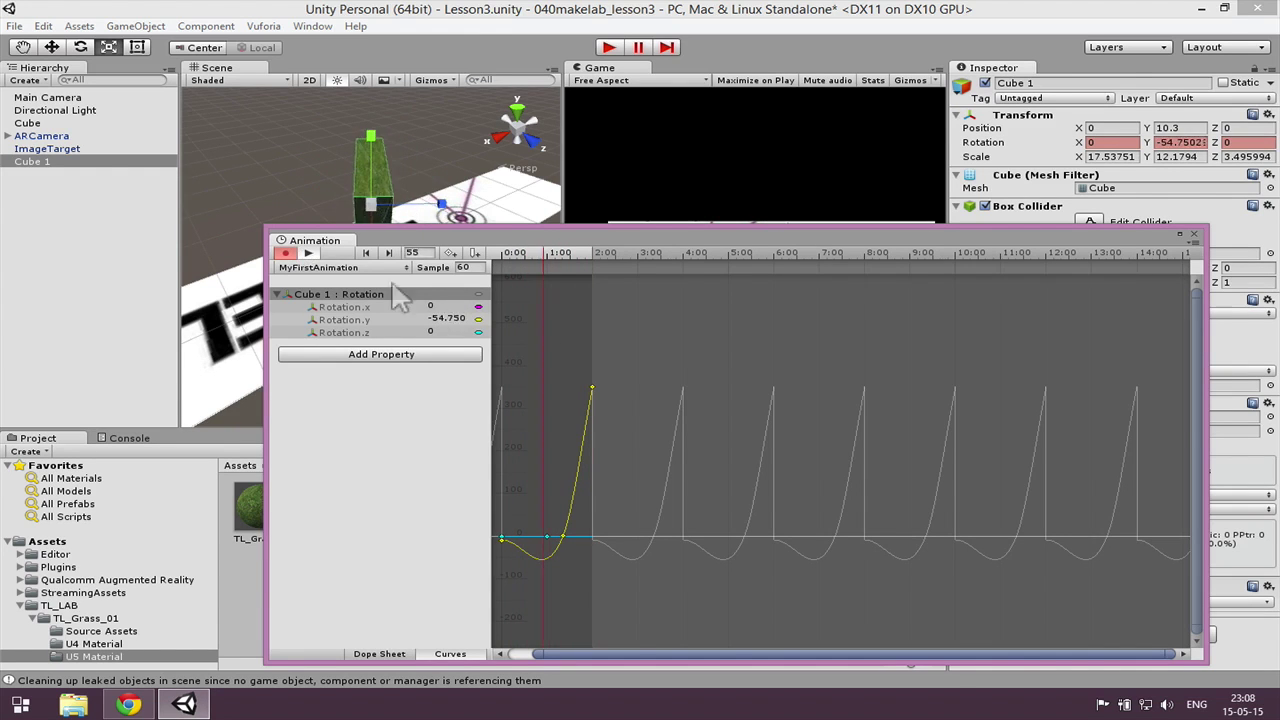
pyautogui.moveTo(585, 238); pyautogui.dragTo(590, 211)
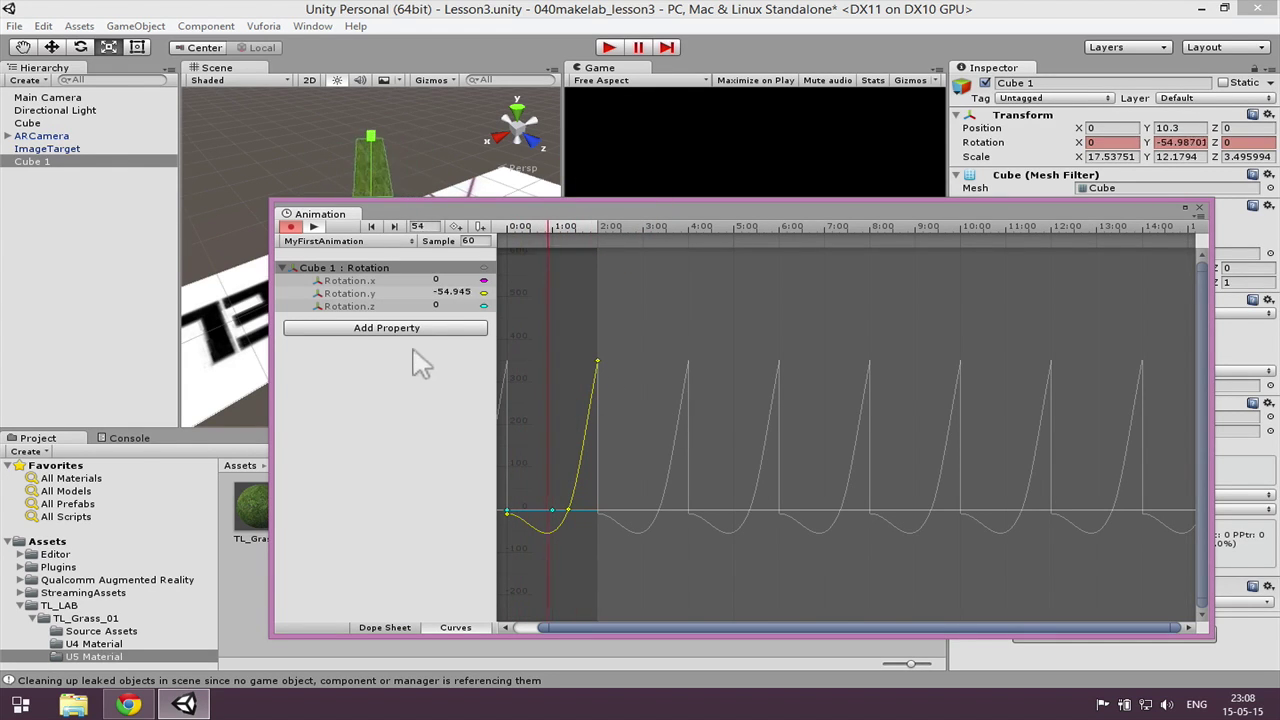
# Add the Transform Scale property to Cube 1's animation and expand its x, y and z channels
pyautogui.click(382, 329)
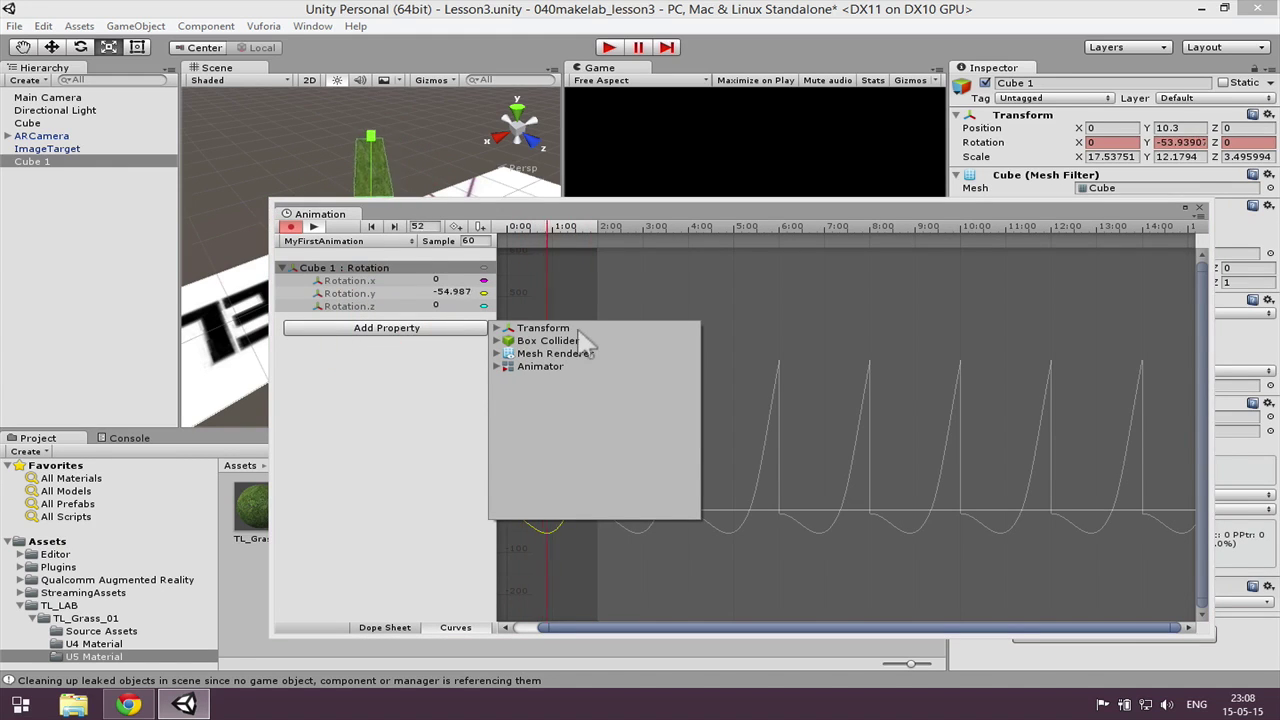
pyautogui.click(497, 328)
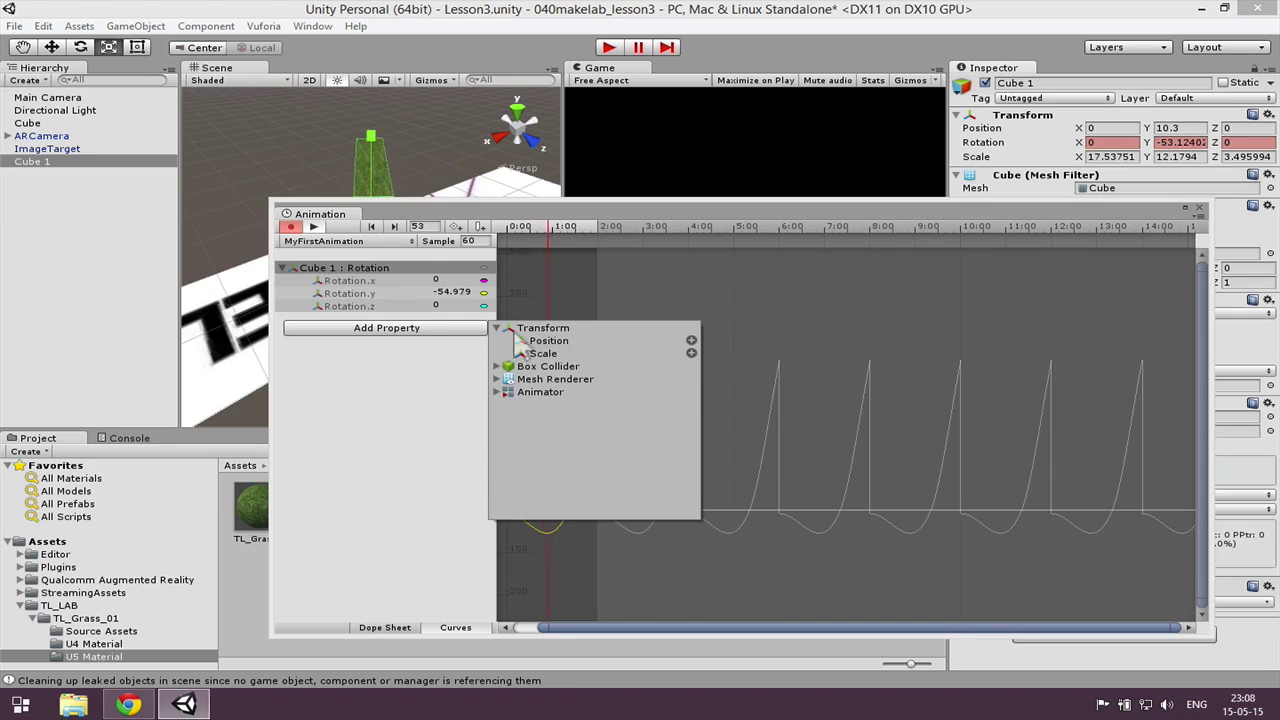
pyautogui.click(689, 350)
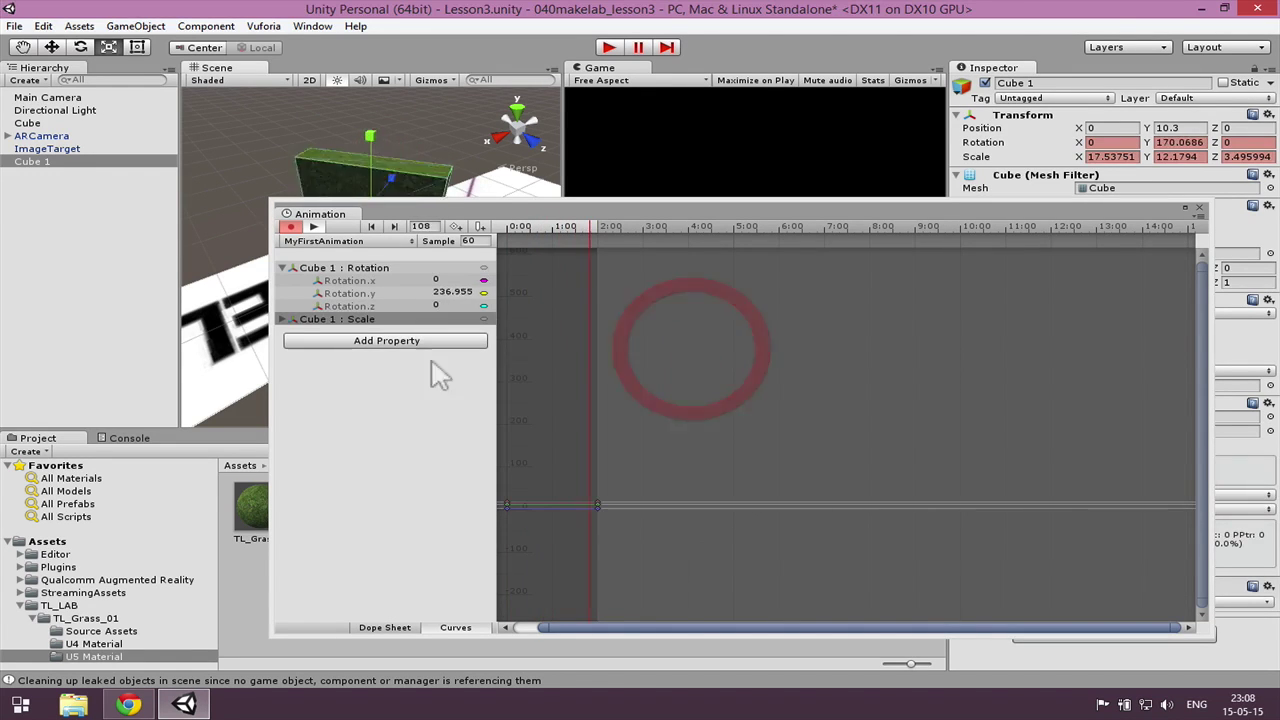
pyautogui.click(284, 318)
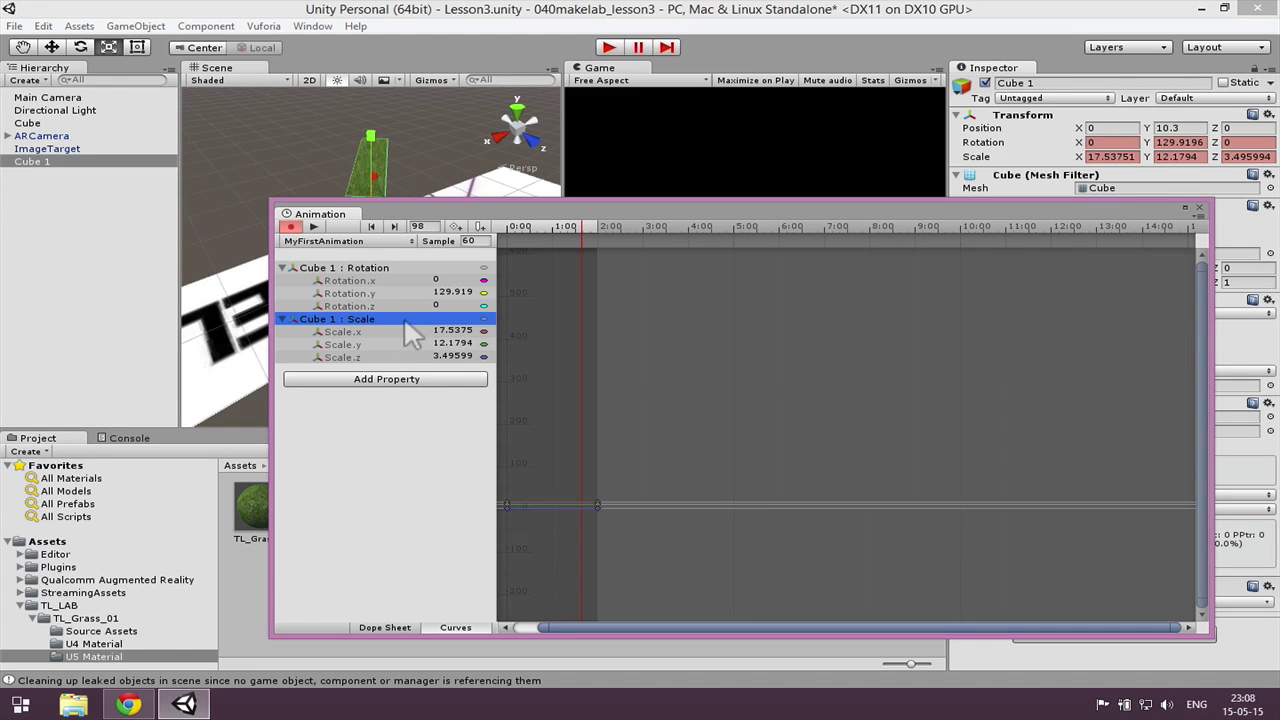
pyautogui.click(442, 330)
# Return to the dope sheet and set Scale.y to 25 at frame 59
pyautogui.click(385, 627)
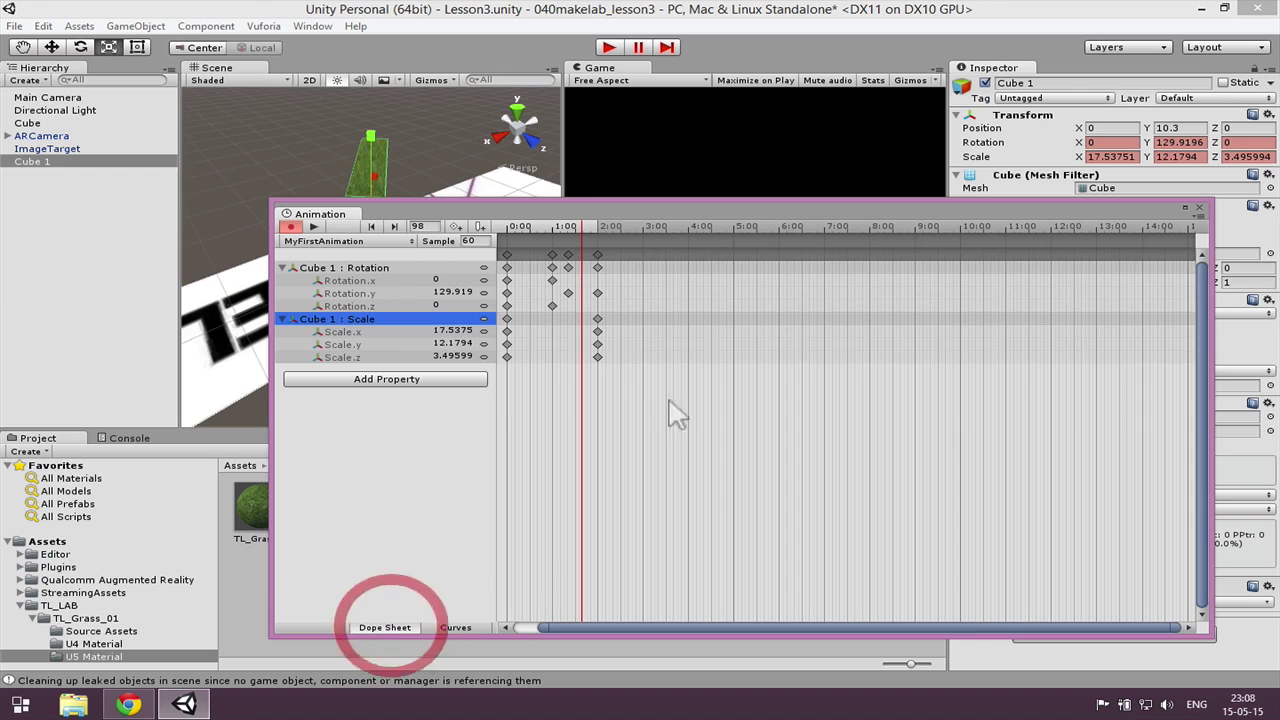
pyautogui.moveTo(550, 237); pyautogui.dragTo(508, 268)
pyautogui.scroll(2, 515, 270)
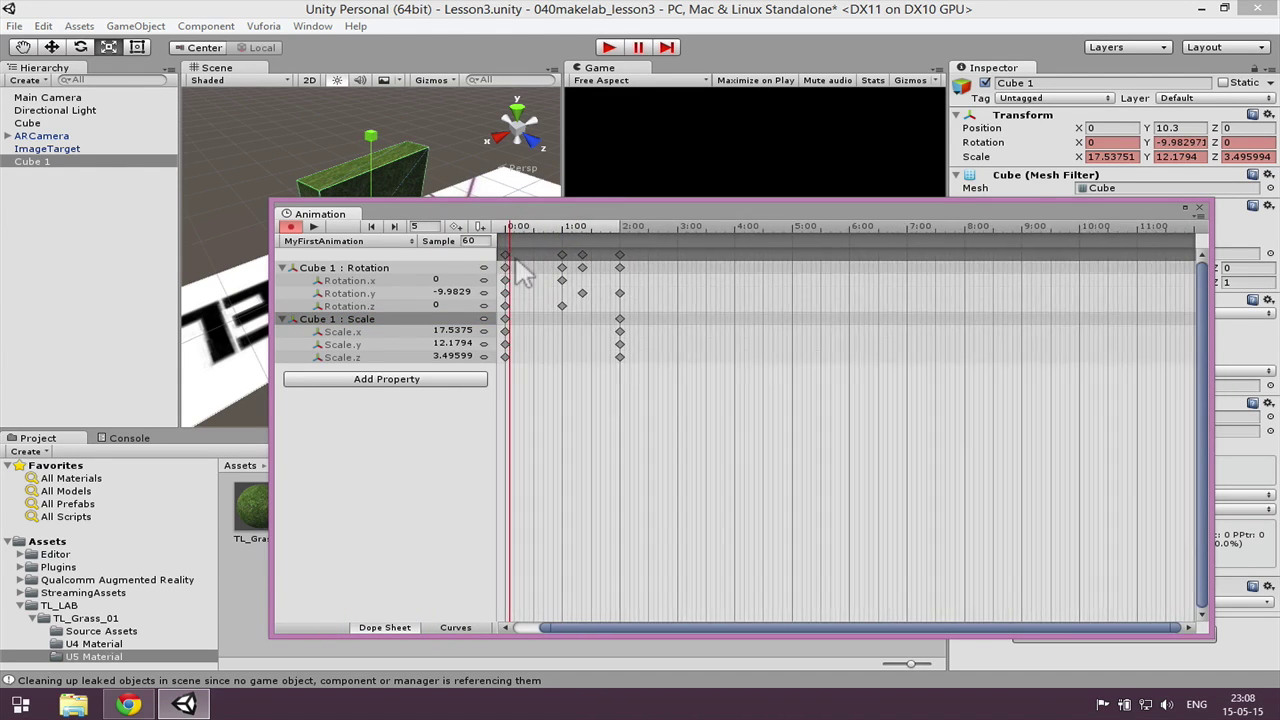
pyautogui.scroll(2, 522, 272)
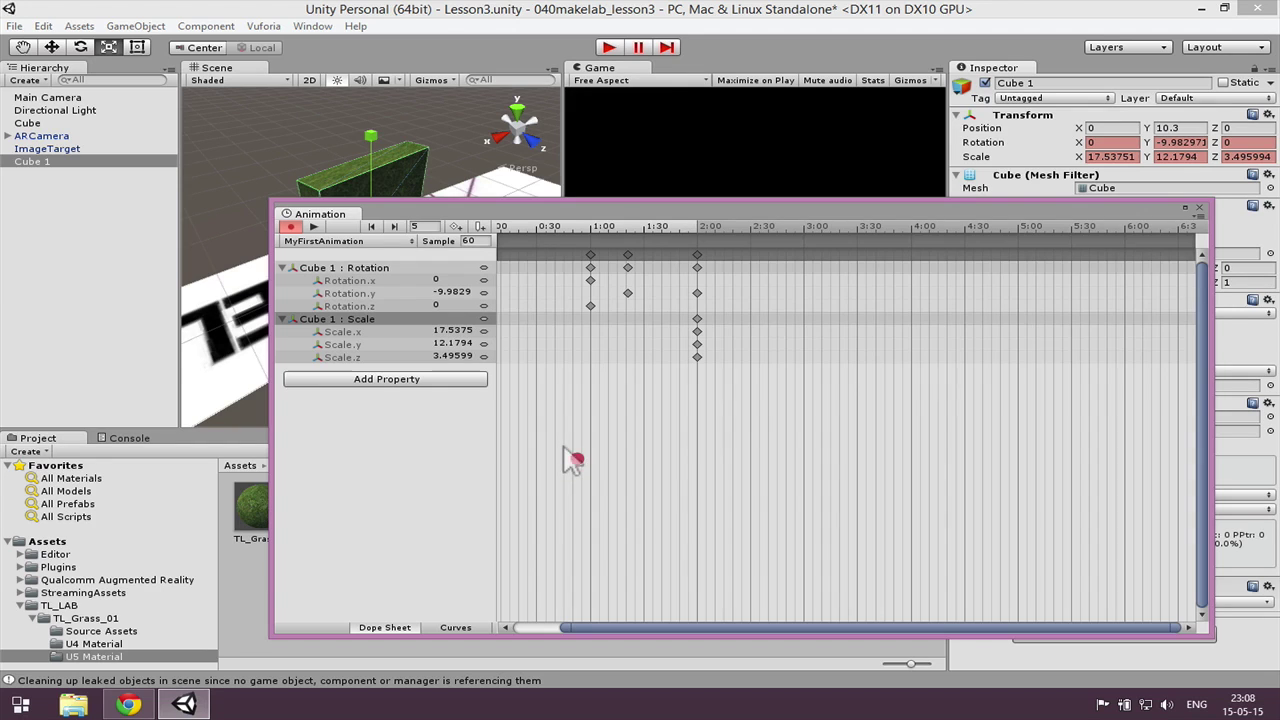
pyautogui.moveTo(572, 460); pyautogui.dragTo(621, 461, button='middle')
pyautogui.click(848, 466)
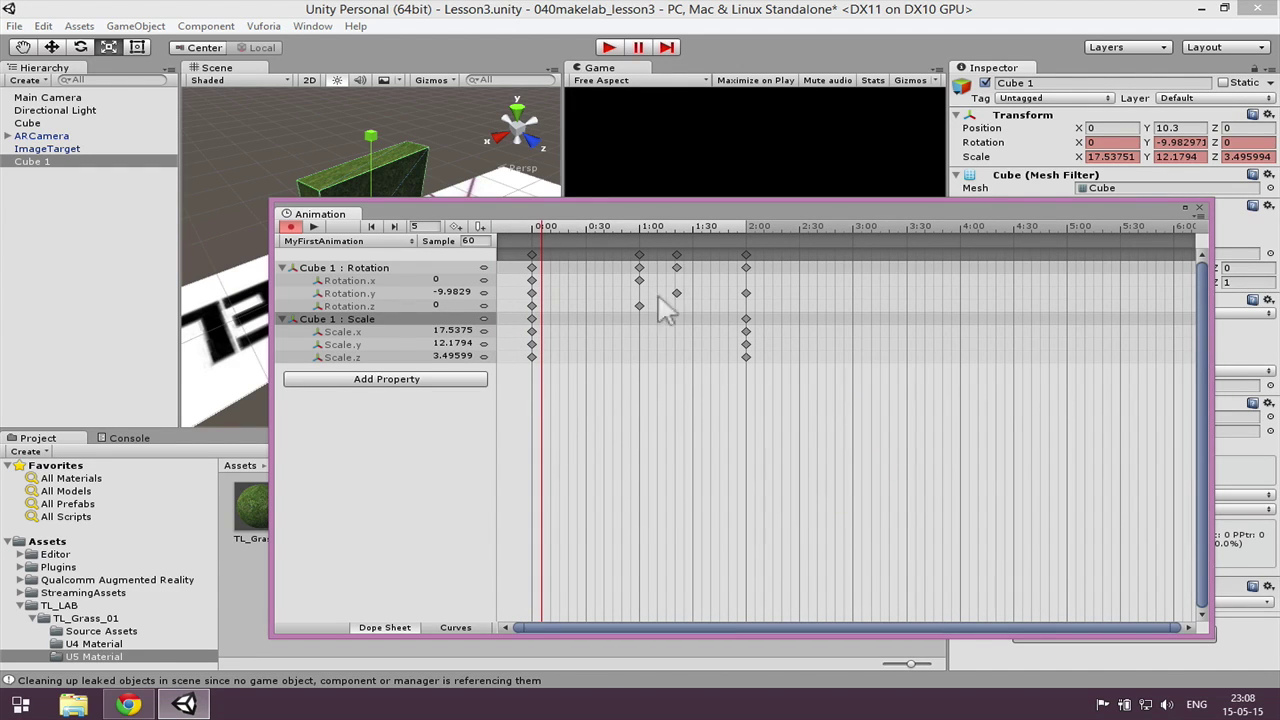
pyautogui.click(636, 223)
pyautogui.click(432, 342)
pyautogui.moveTo(432, 342); pyautogui.dragTo(471, 343)
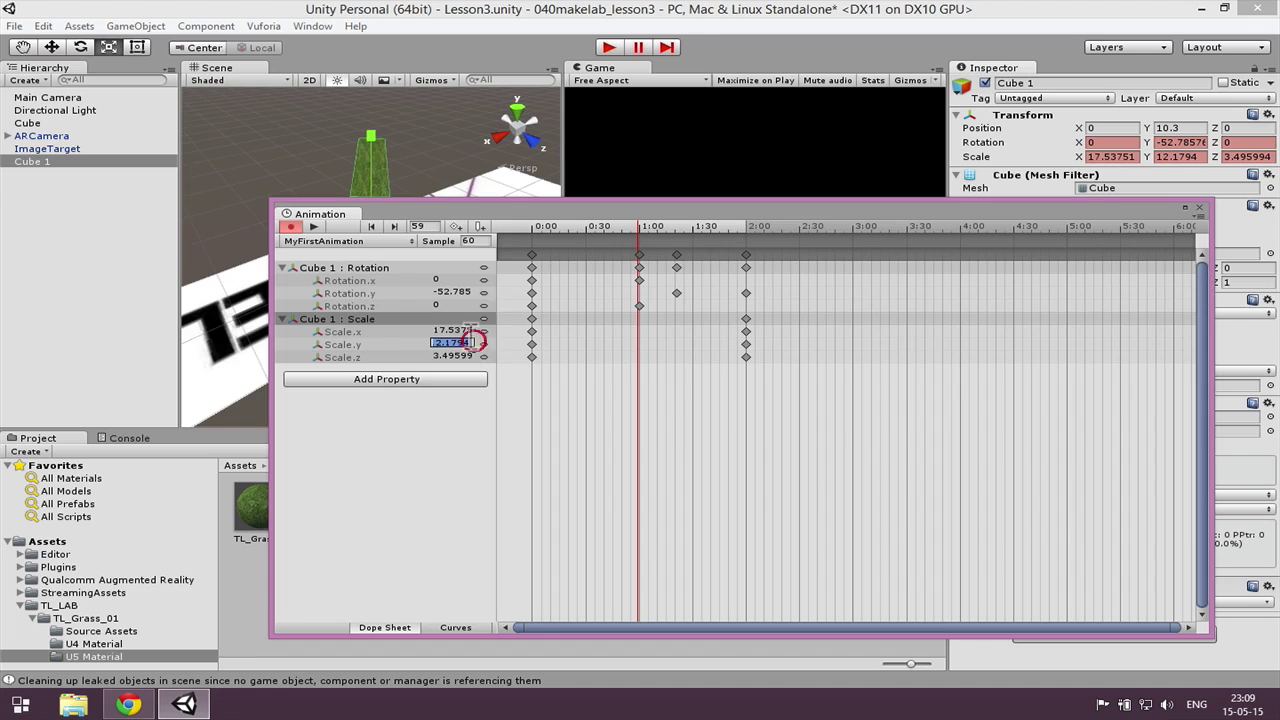
pyautogui.write('25')
pyautogui.press('Return')
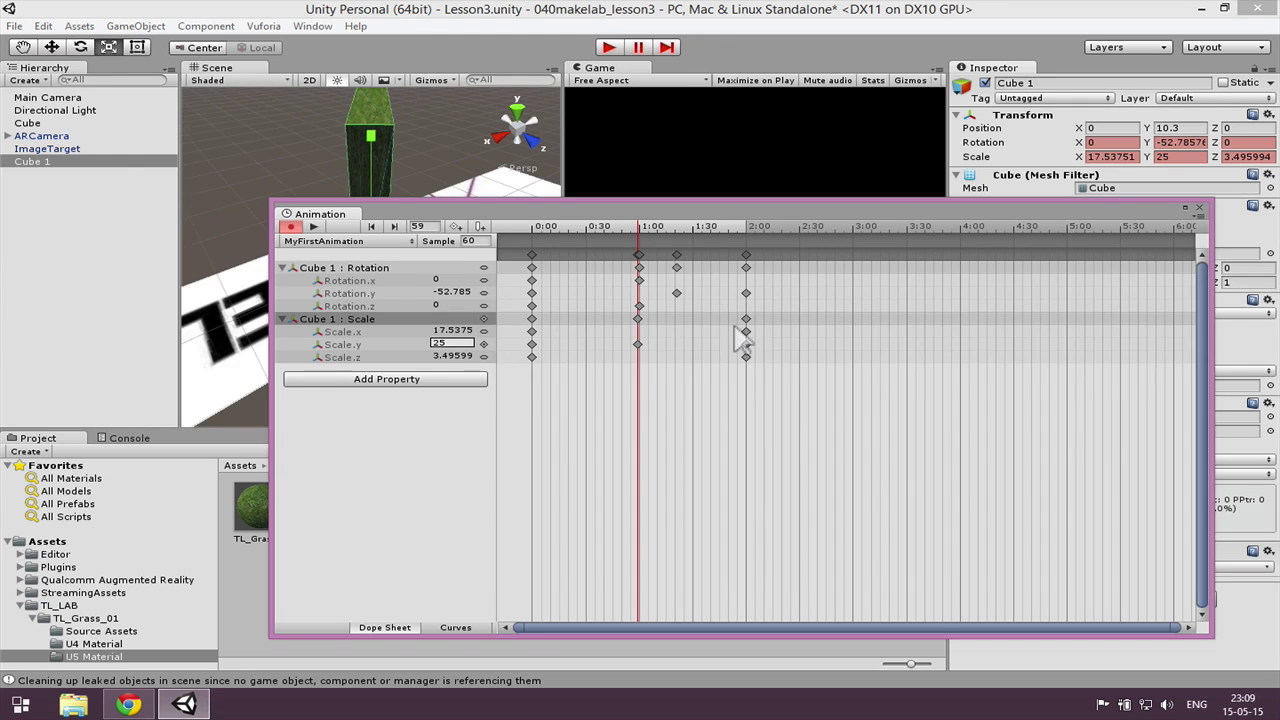
# Preview the cube's combined rotation and scale animation from the 2:00 keyframe, and close the Animation window
pyautogui.click(740, 224)
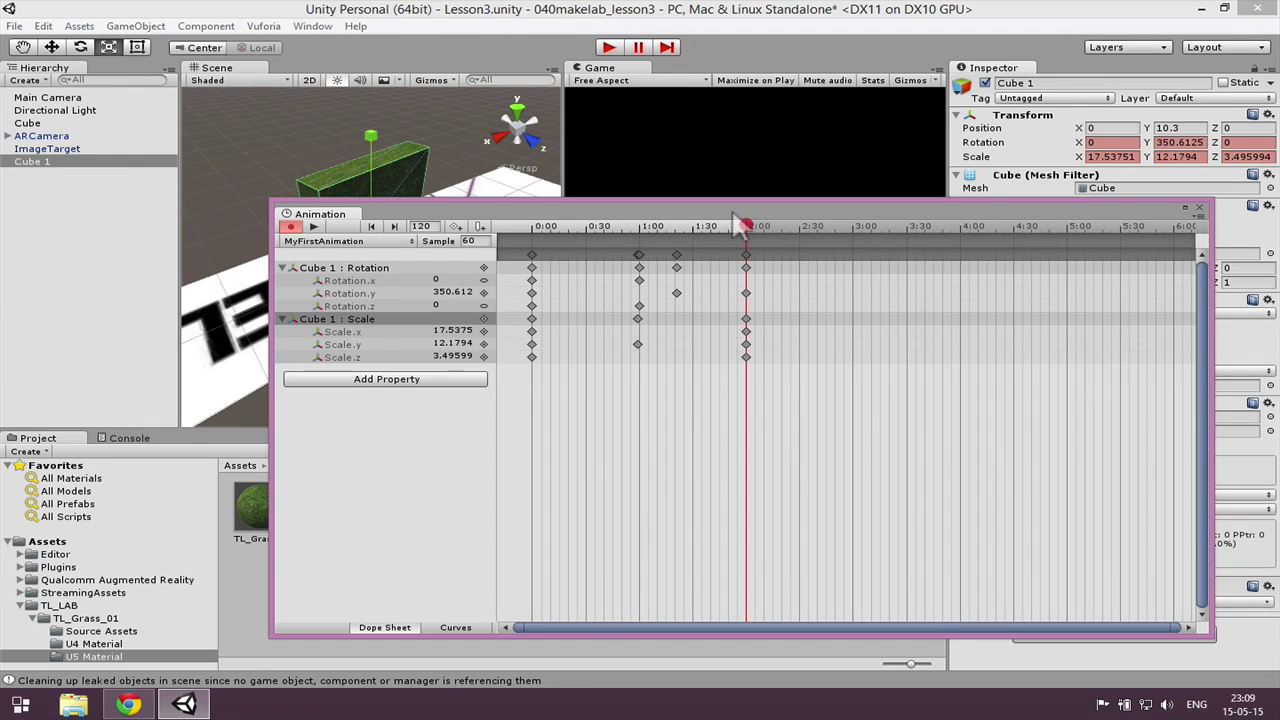
pyautogui.moveTo(740, 224)
pyautogui.mouseDown()
pyautogui.moveTo(515, 240)
pyautogui.moveTo(737, 235)
pyautogui.mouseUp()
pyautogui.moveTo(648, 205); pyautogui.dragTo(740, 290)
pyautogui.click(463, 312)
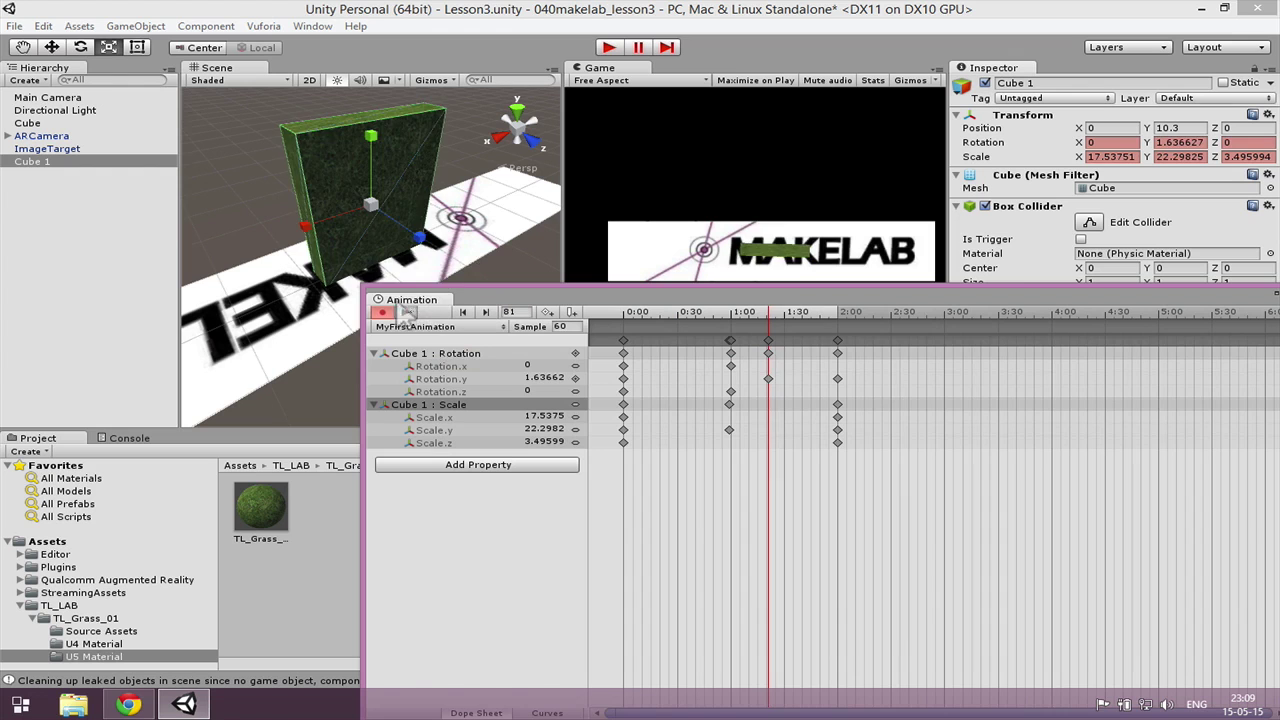
pyautogui.click(405, 312)
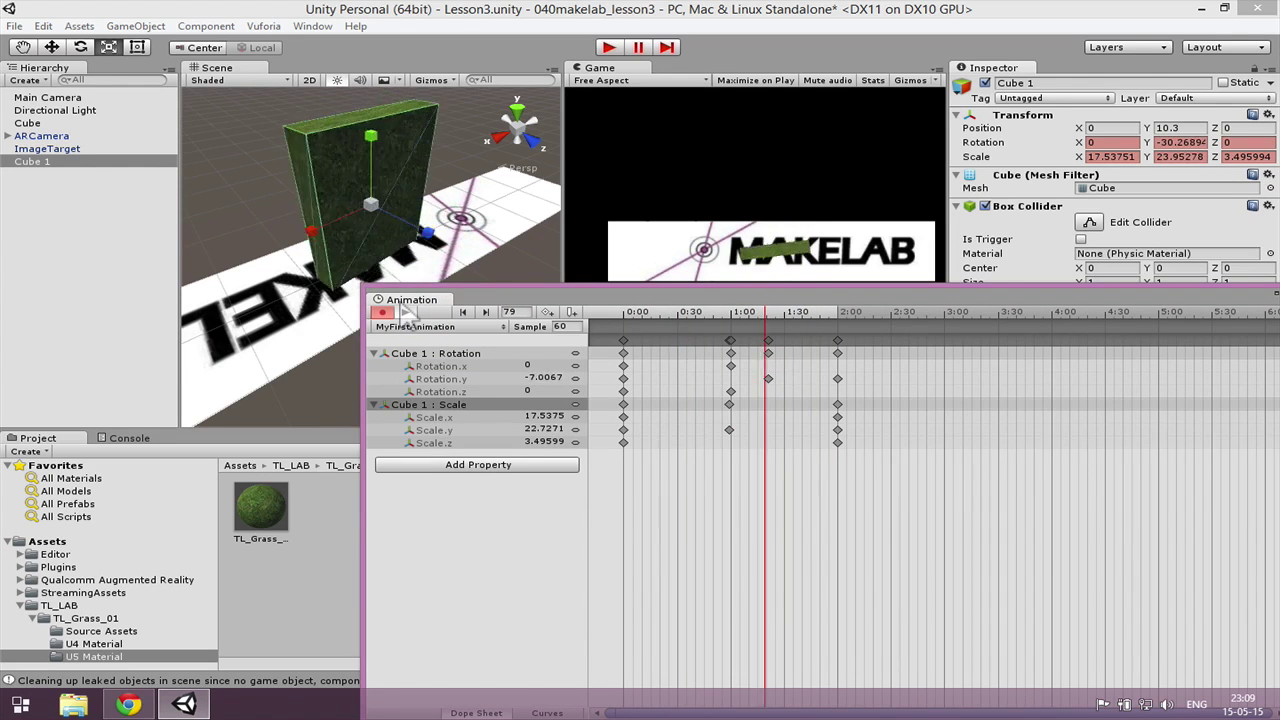
pyautogui.click(405, 312)
pyautogui.moveTo(610, 298); pyautogui.dragTo(432, 190)
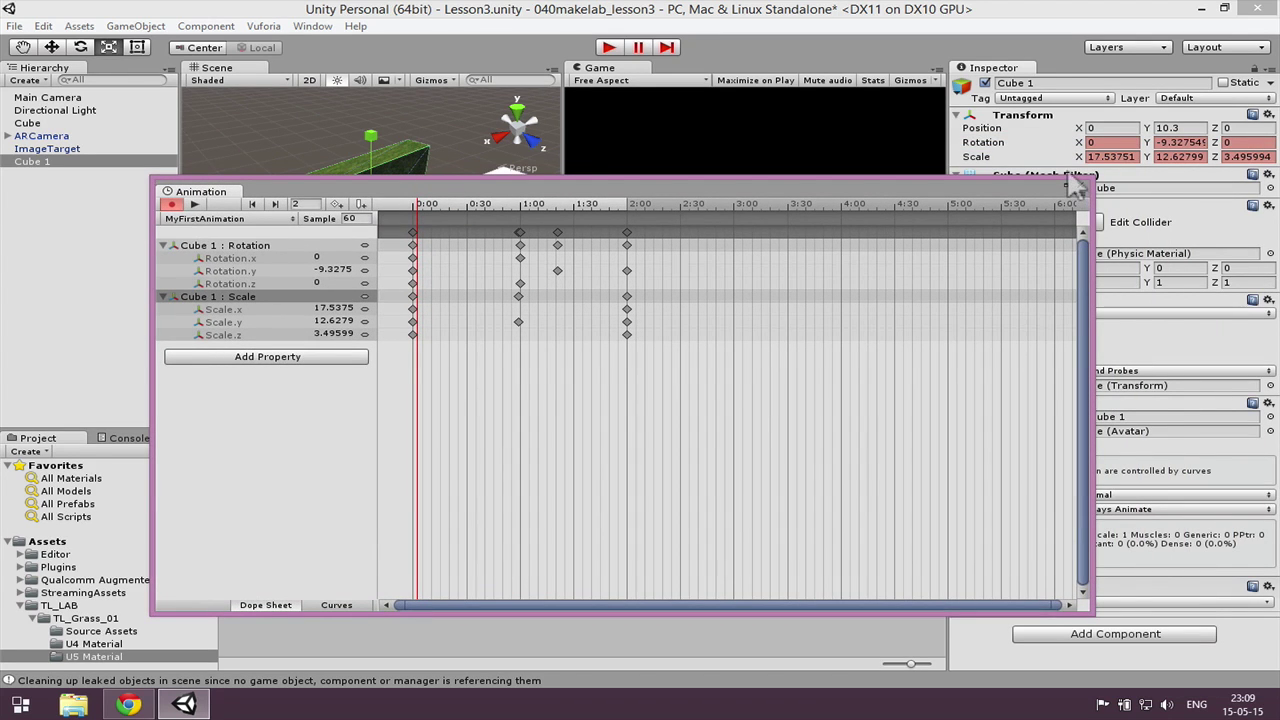
pyautogui.click(1076, 186)
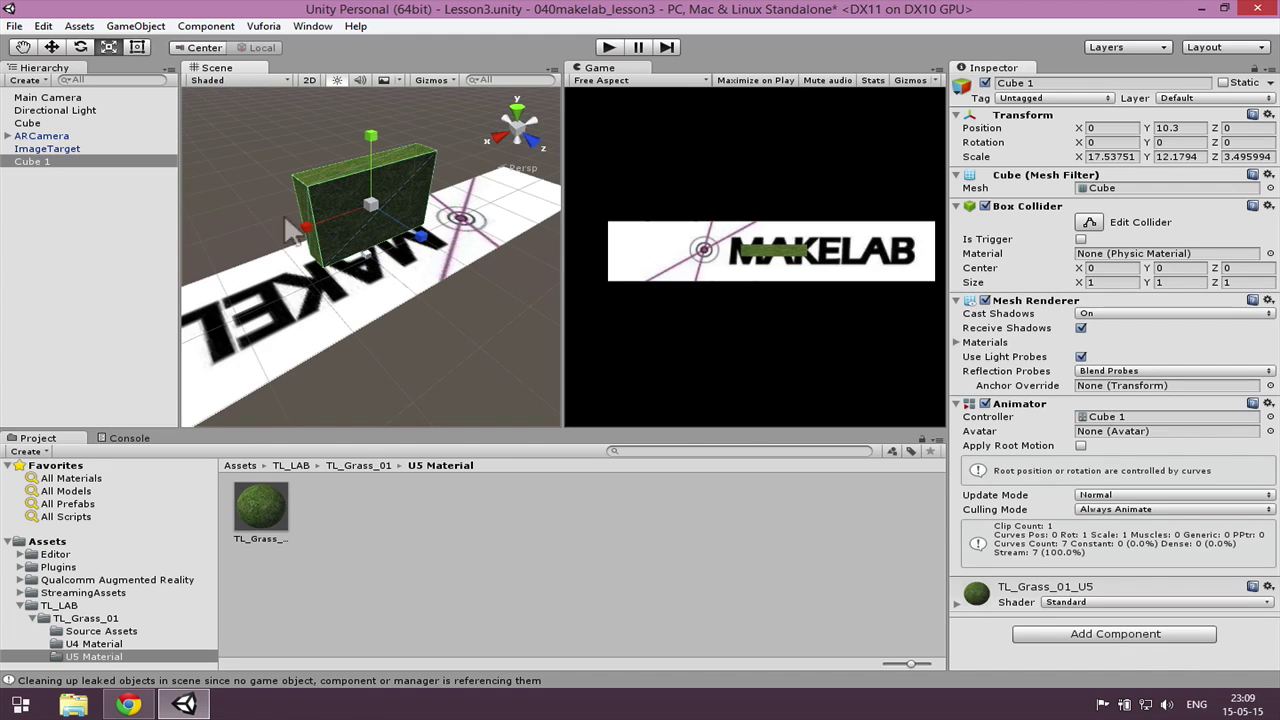
# Expand ARCamera in the scene hierarchy and select its child Camera to inspect its settings
pyautogui.moveTo(313, 288); pyautogui.dragTo(368, 258, button='middle')
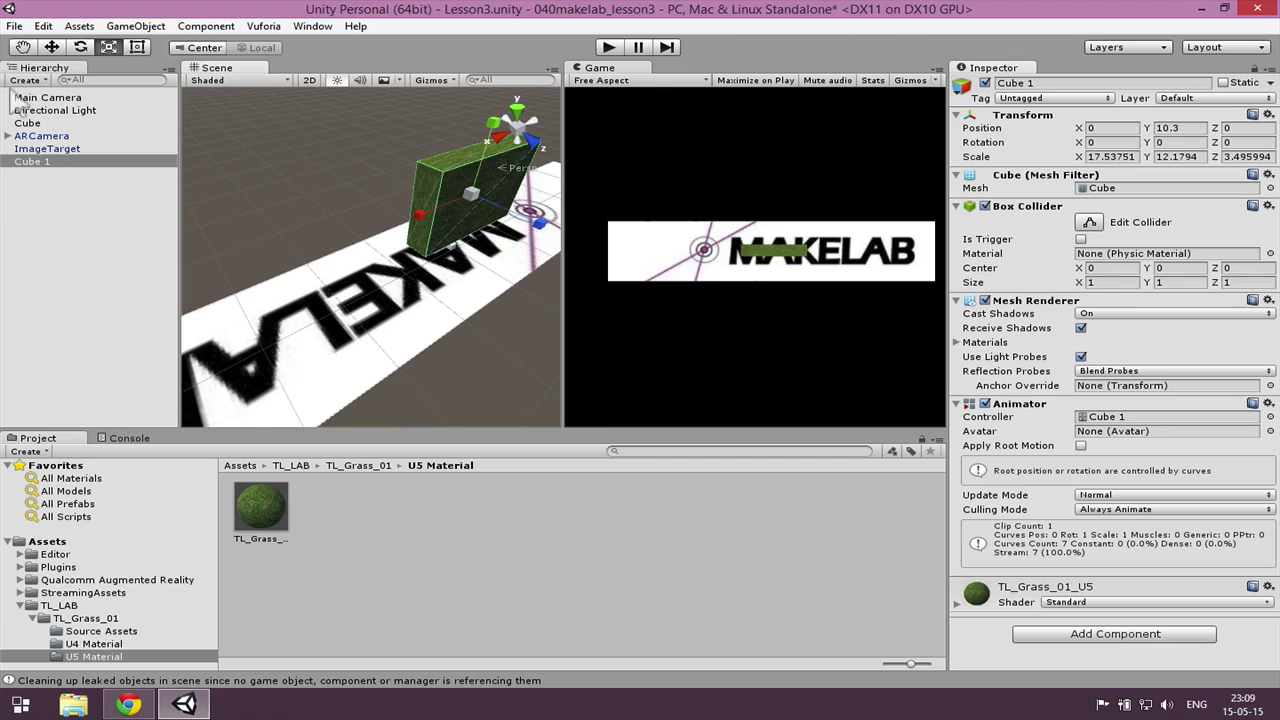
pyautogui.click(6, 135)
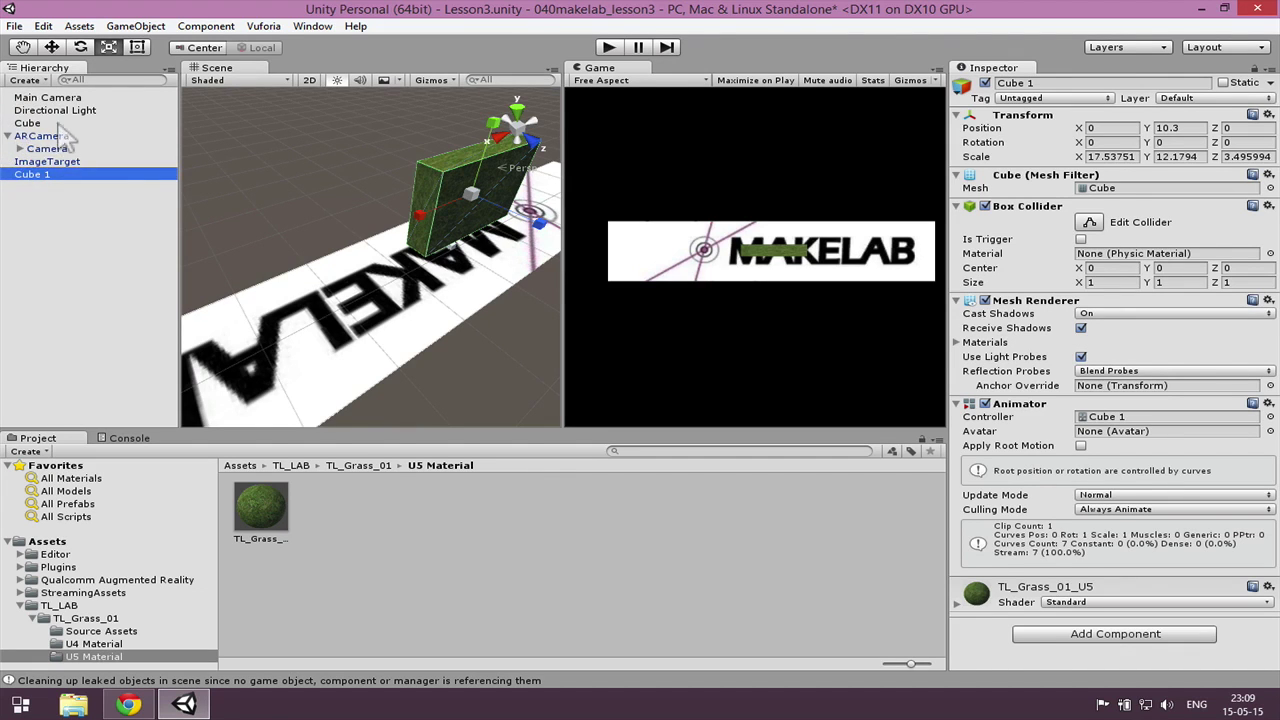
pyautogui.click(30, 135)
pyautogui.click(45, 148)
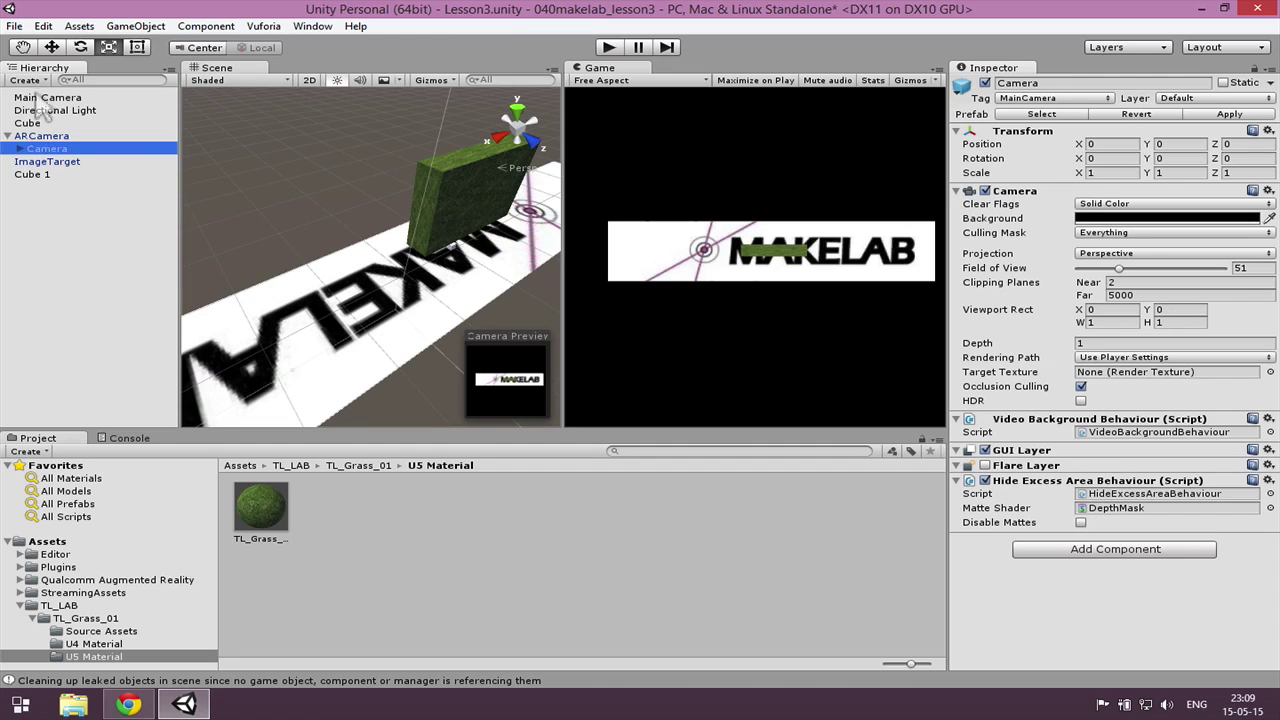
# Delete the Main Camera object from the scene, and select and collapse ARCamera in the hierarchy
pyautogui.click(40, 97)
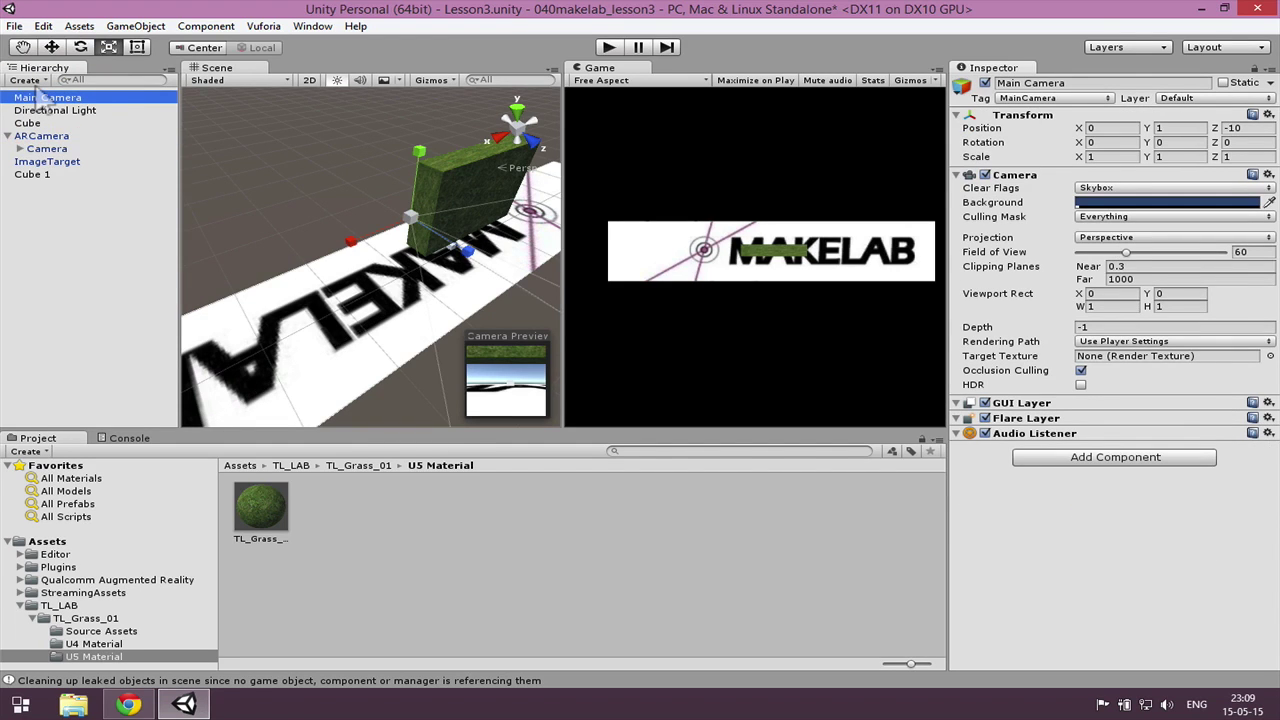
pyautogui.rightClick(40, 100)
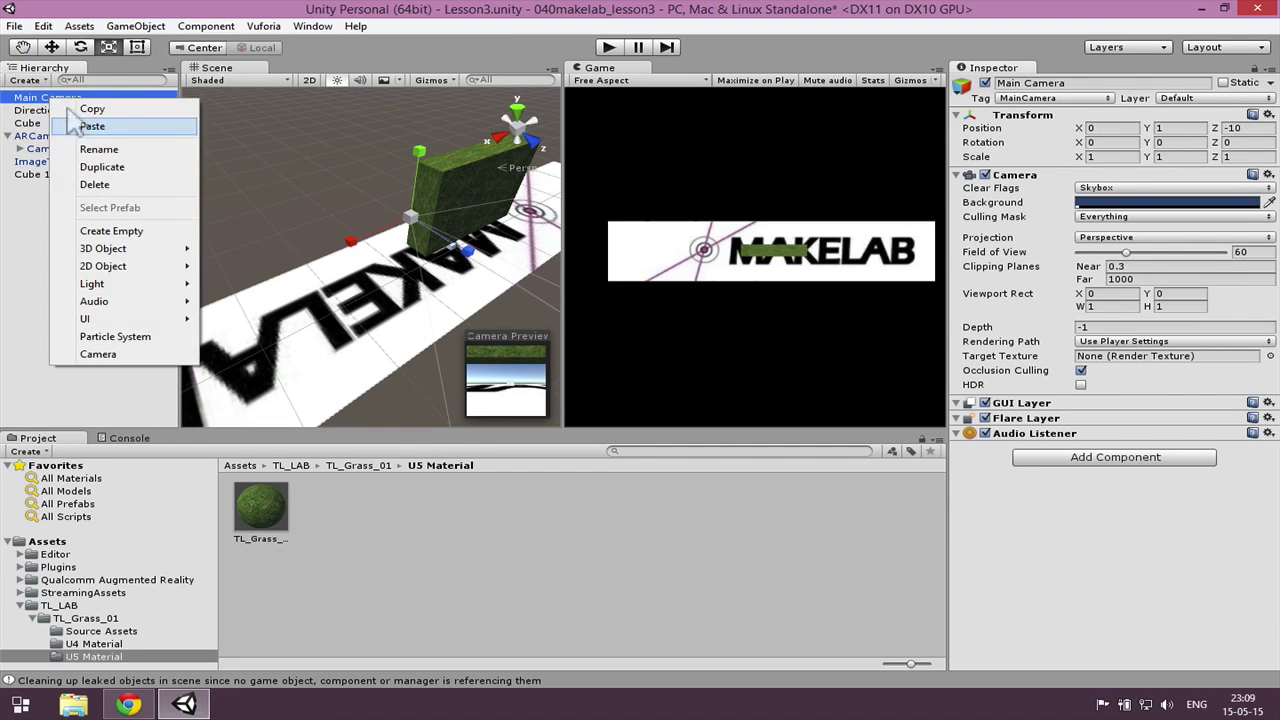
pyautogui.click(118, 180)
pyautogui.click(40, 97)
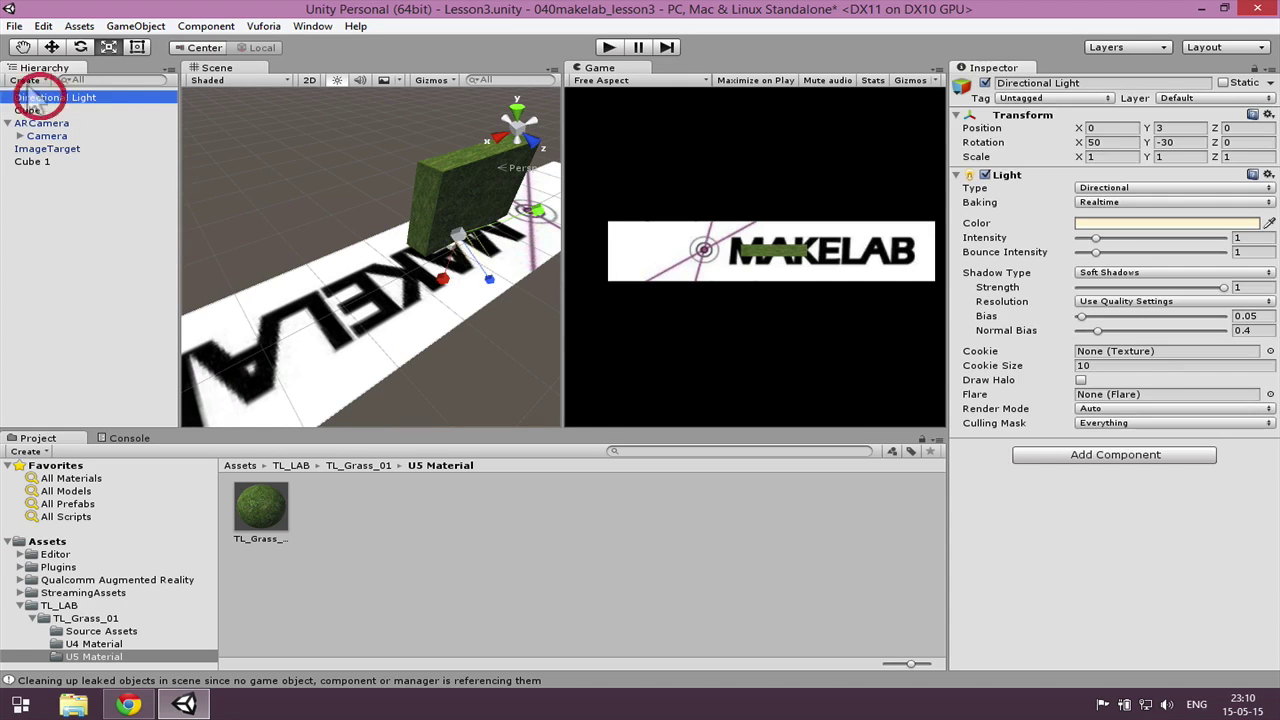
pyautogui.moveTo(28, 111); pyautogui.dragTo(50, 127)
pyautogui.click(48, 124)
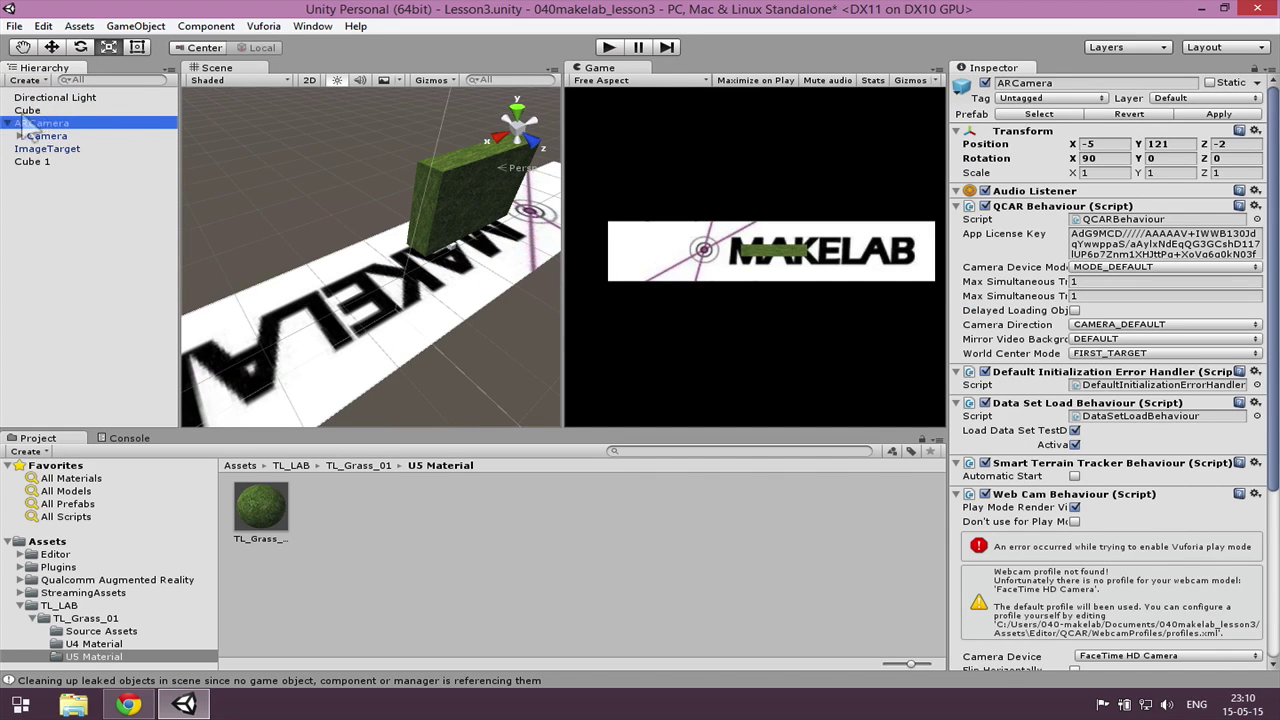
pyautogui.click(8, 123)
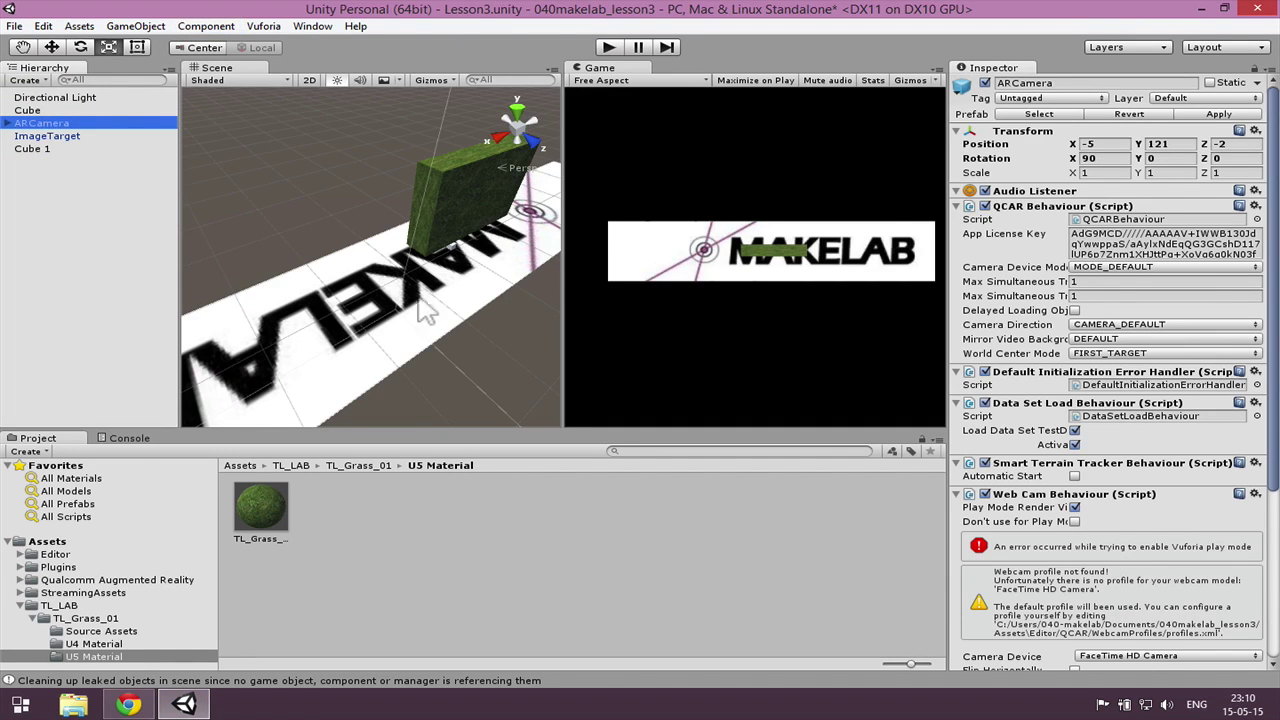
# Add an Audio Source component to ARCamera
pyautogui.scroll(-5, 402, 305)
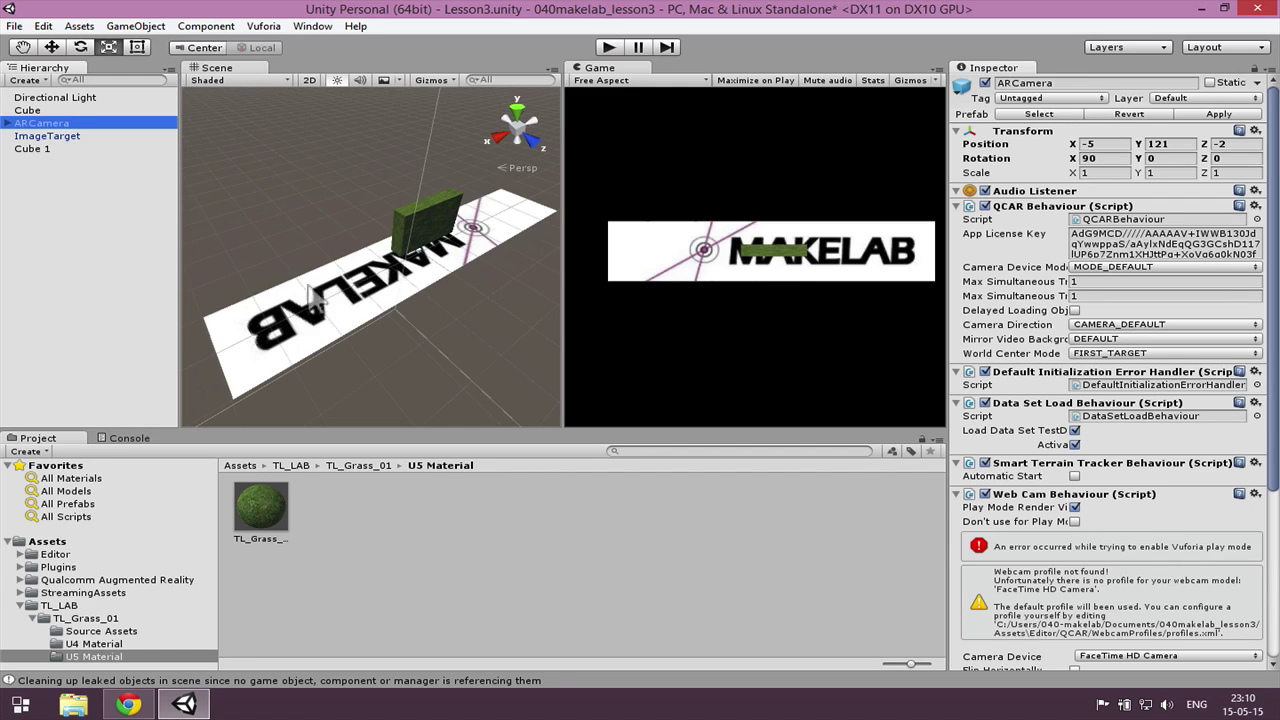
pyautogui.click(207, 26)
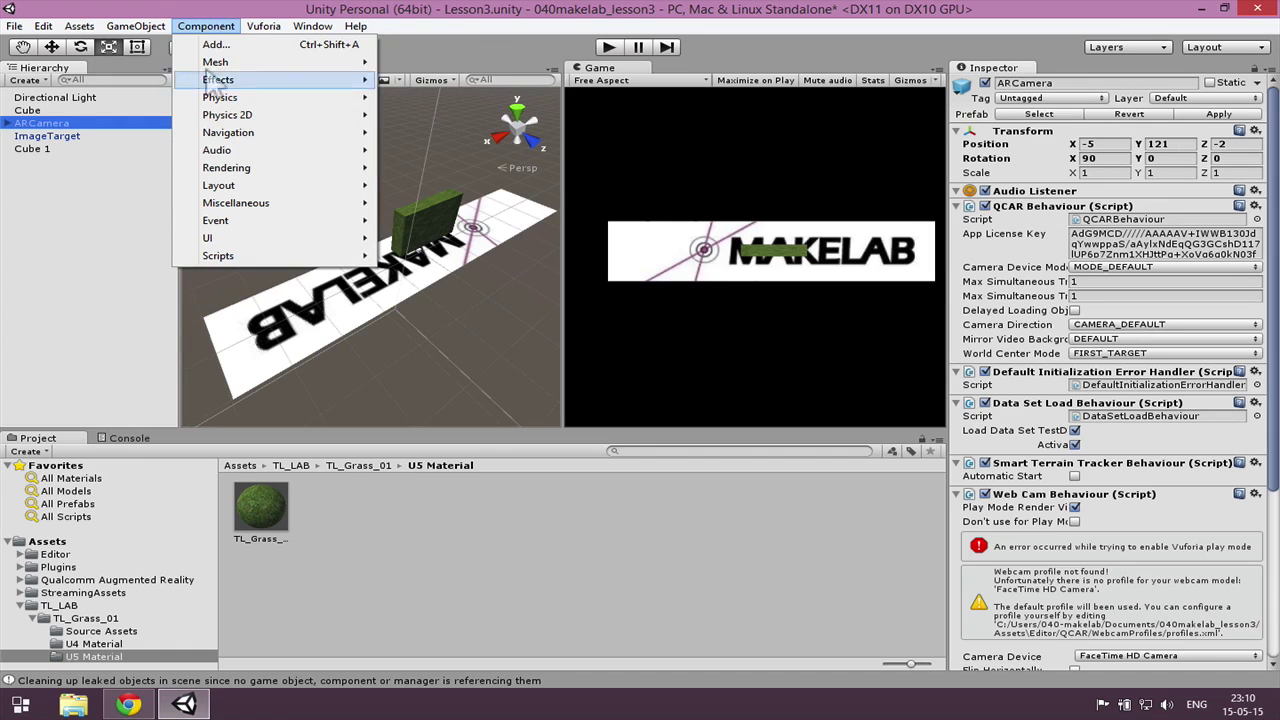
pyautogui.moveTo(310, 151)
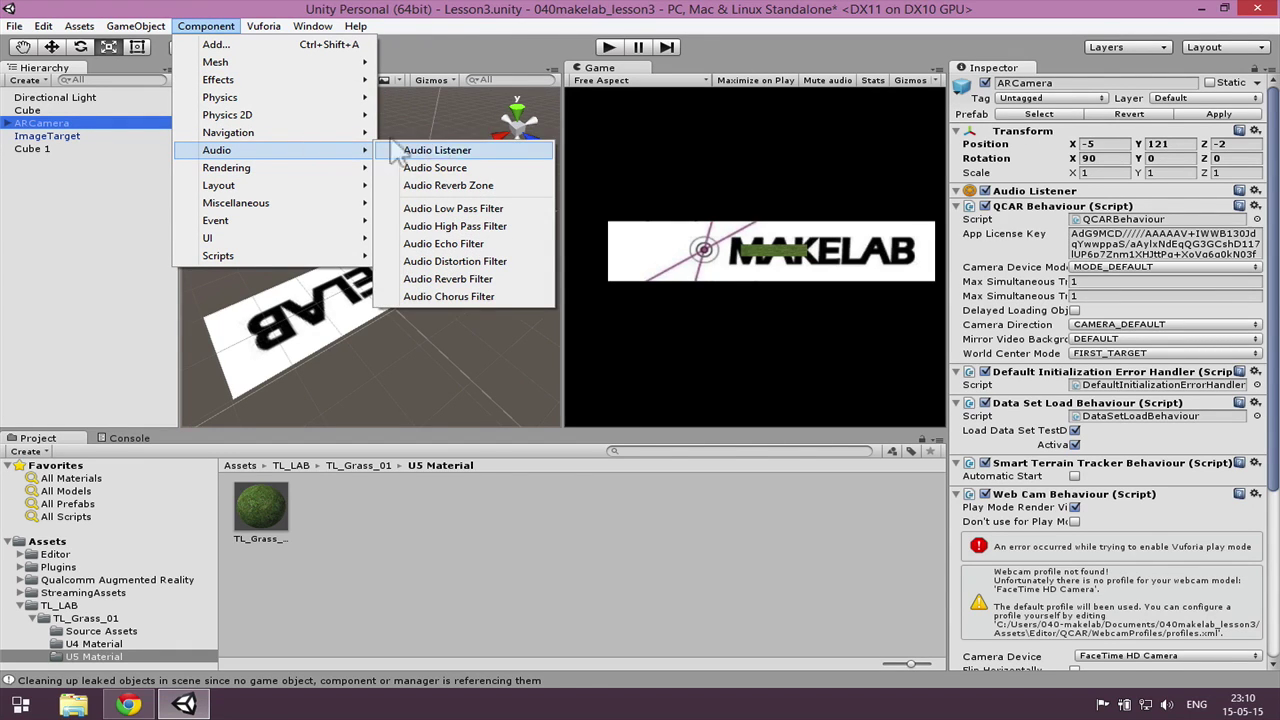
pyautogui.click(455, 168)
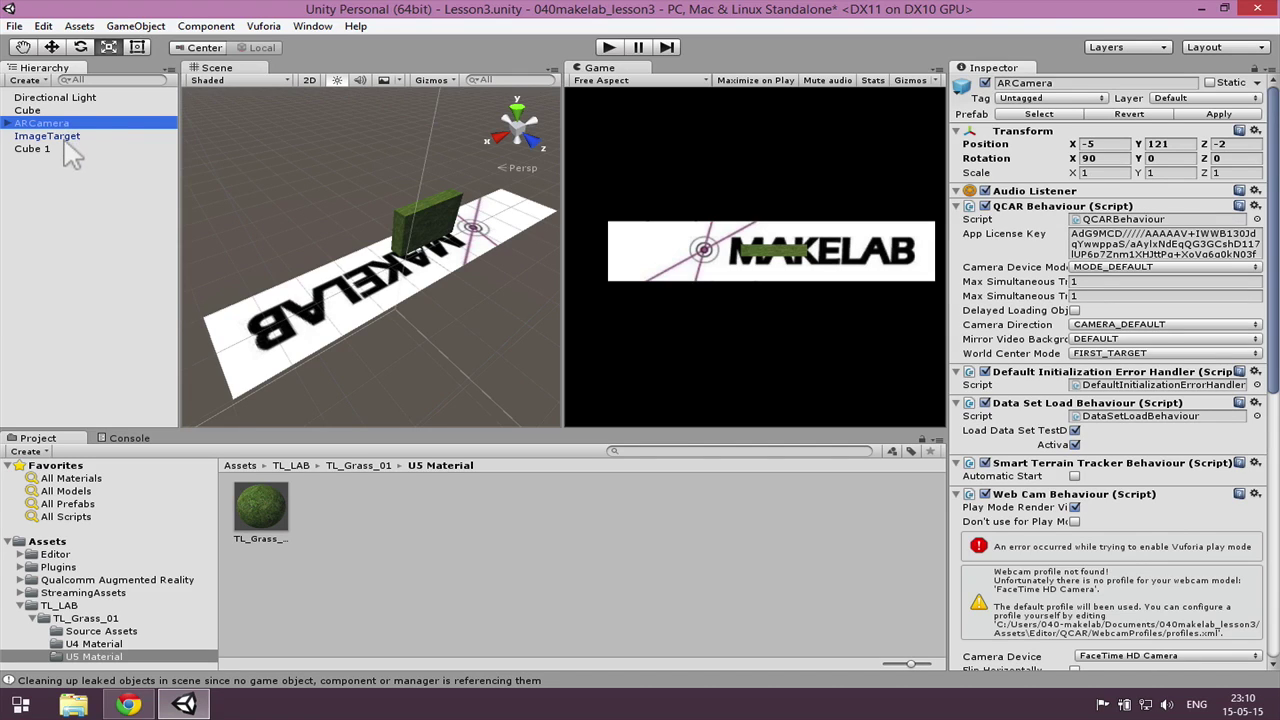
# Expand ARCamera in the hierarchy and remove its Audio Source component
pyautogui.click(7, 122)
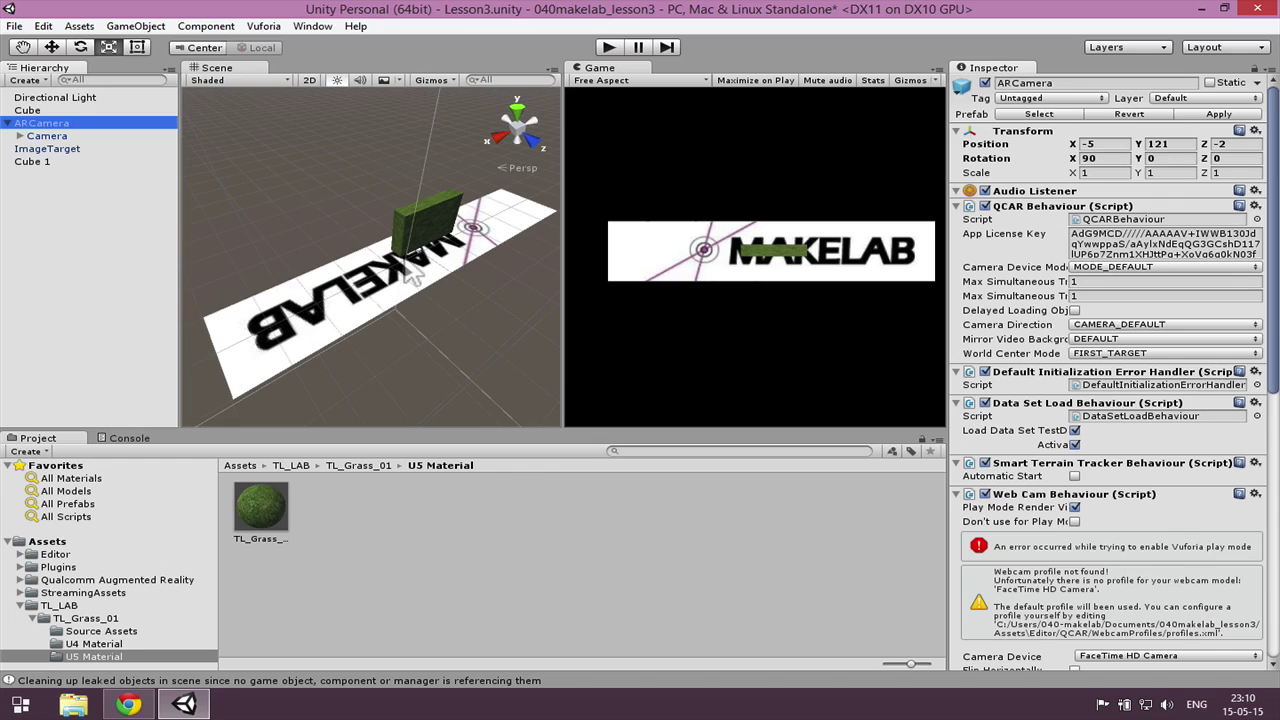
pyautogui.moveTo(1272, 382); pyautogui.dragTo(1255, 645)
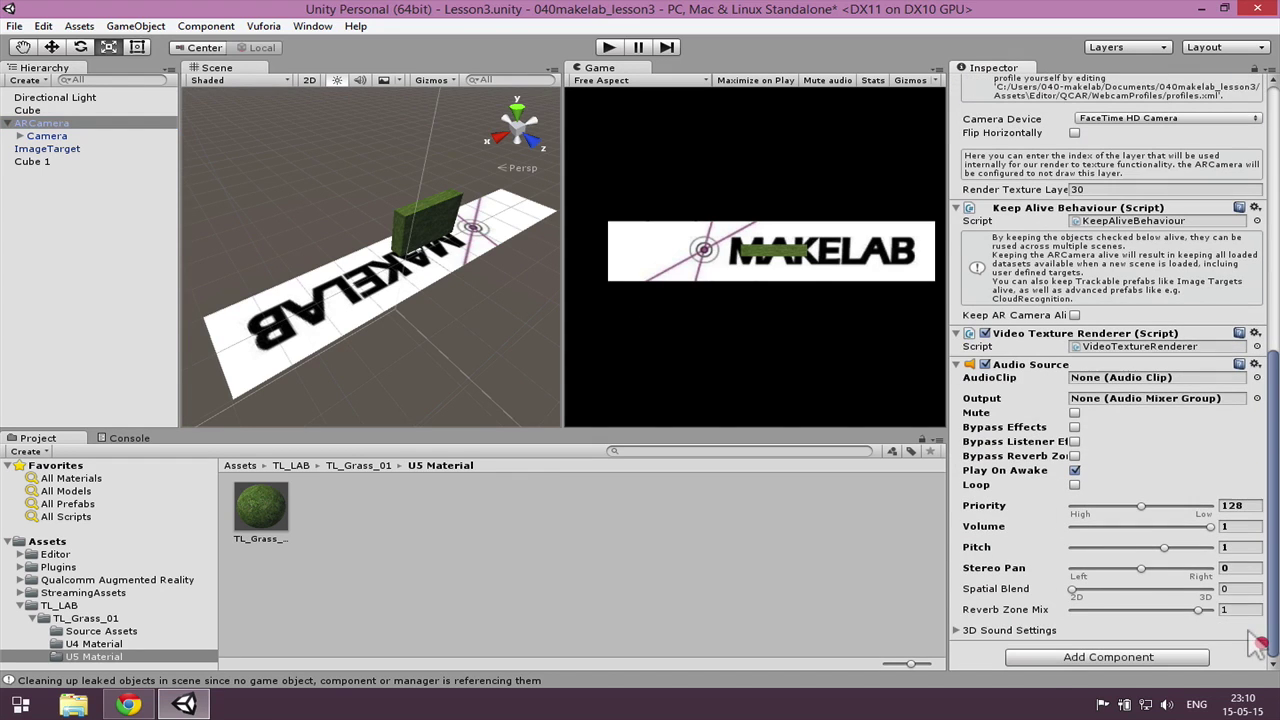
pyautogui.click(1255, 364)
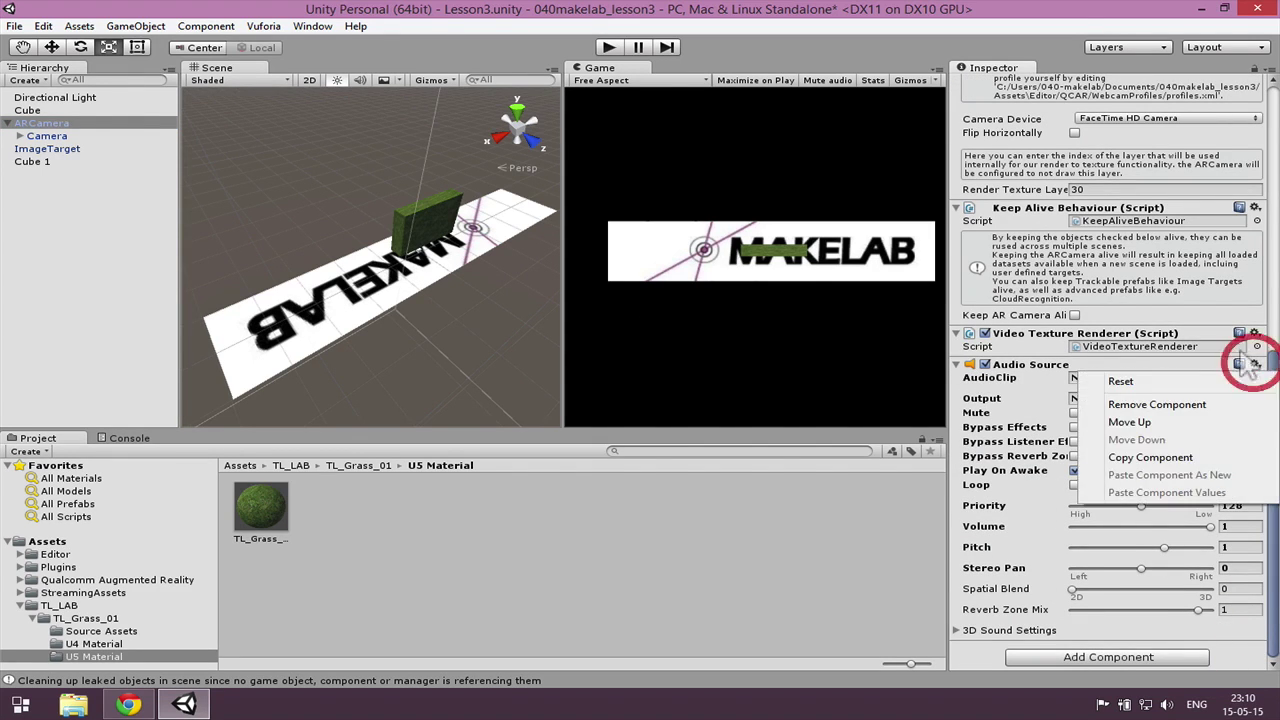
pyautogui.click(1213, 403)
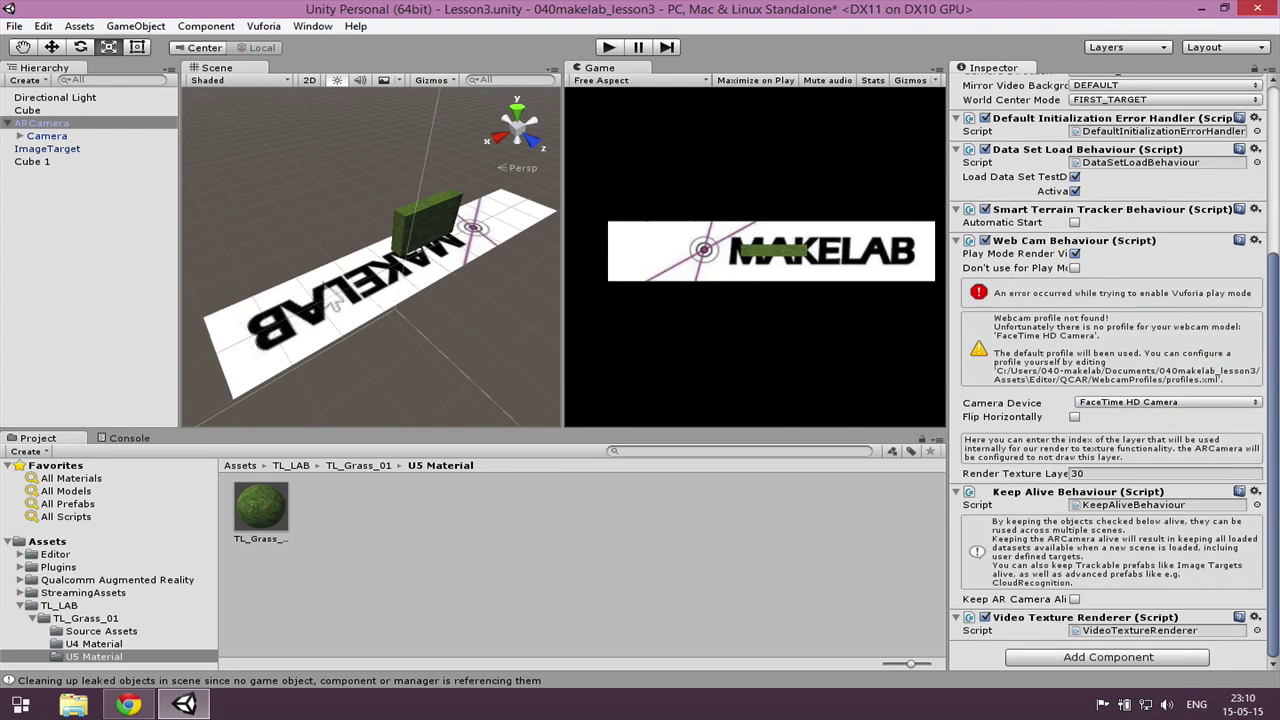
pyautogui.click(330, 290)
pyautogui.click(415, 357)
pyautogui.click(437, 361)
pyautogui.click(300, 178)
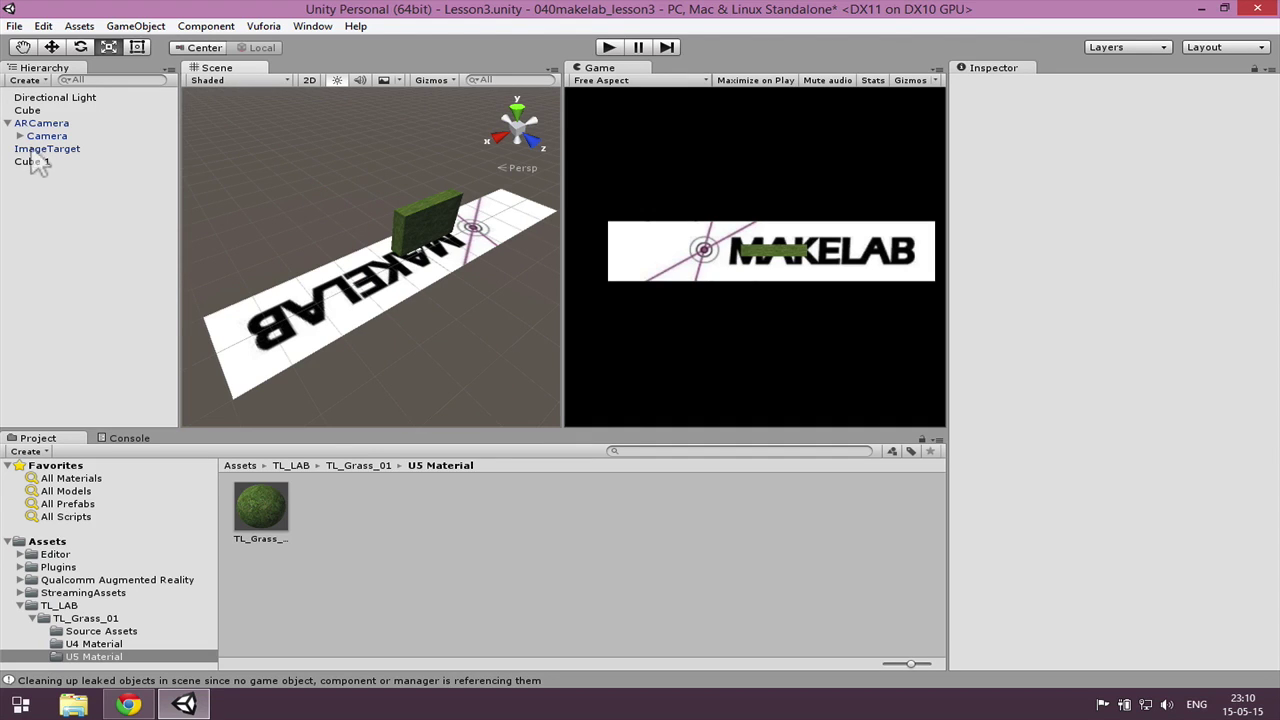
pyautogui.click(200, 27)
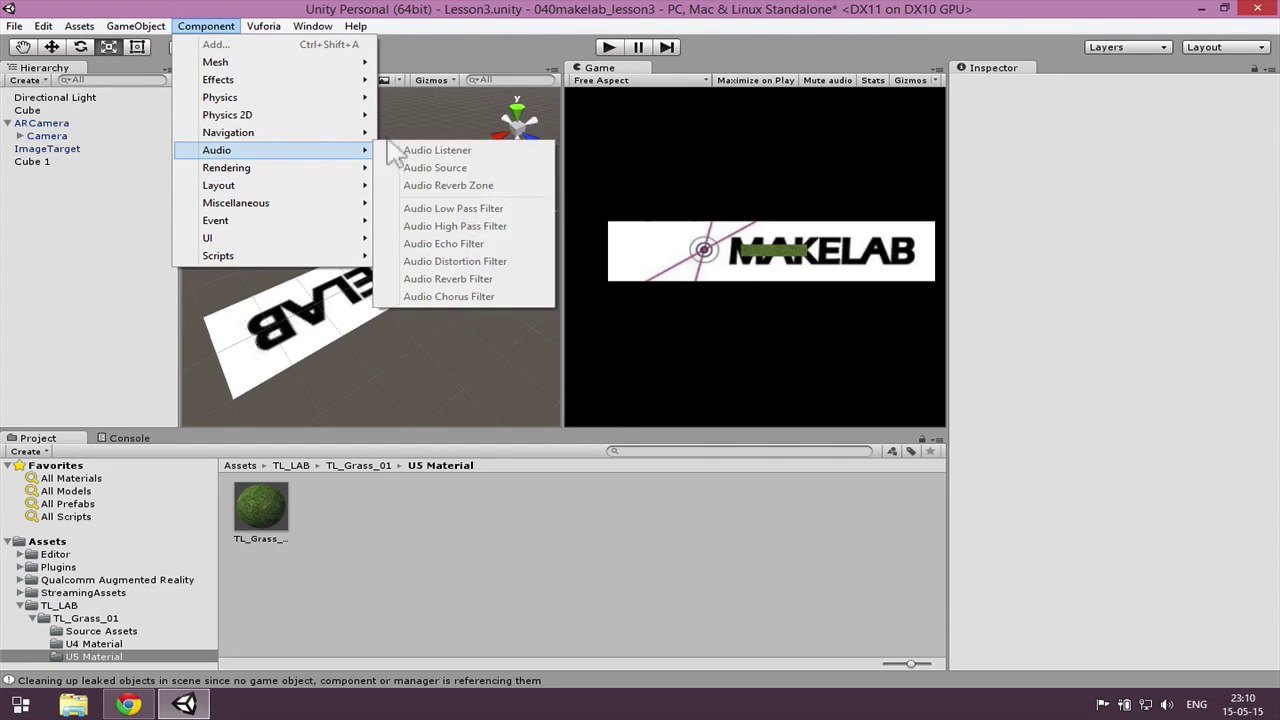
pyautogui.click(364, 337)
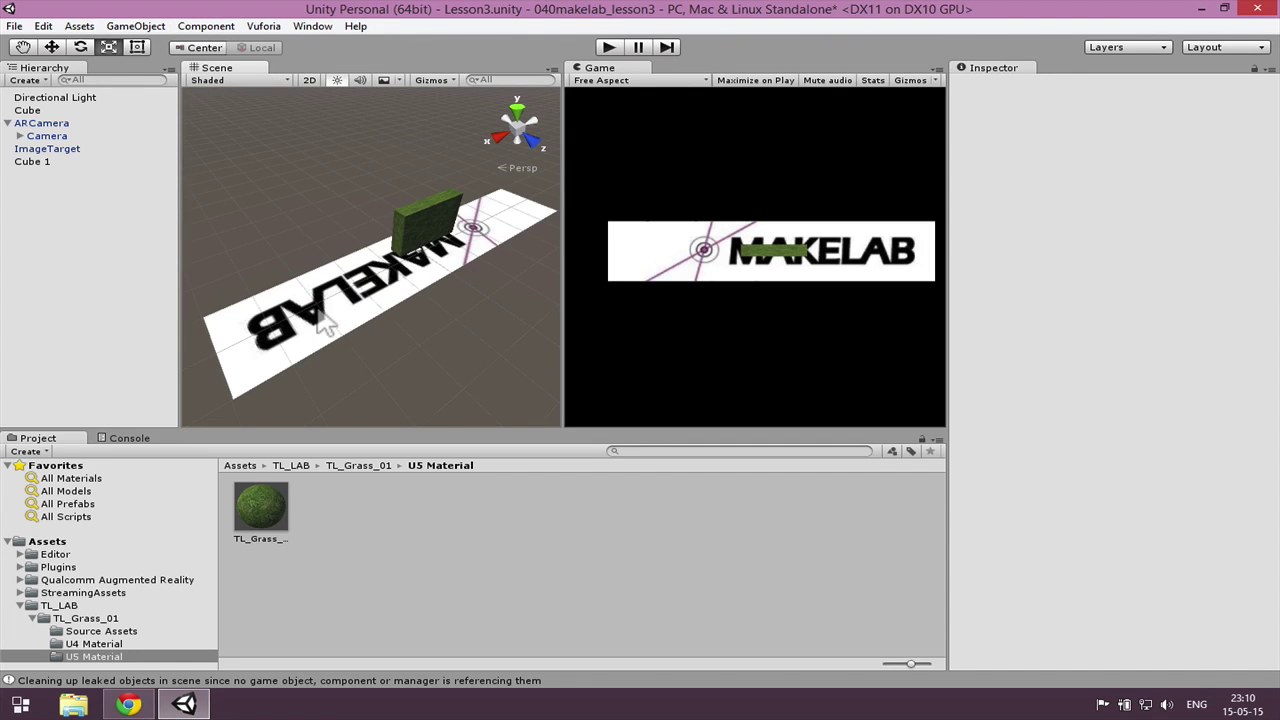
# Select the grass-textured Cube 1 in the scene and add an Audio Source component to it
pyautogui.click(330, 314)
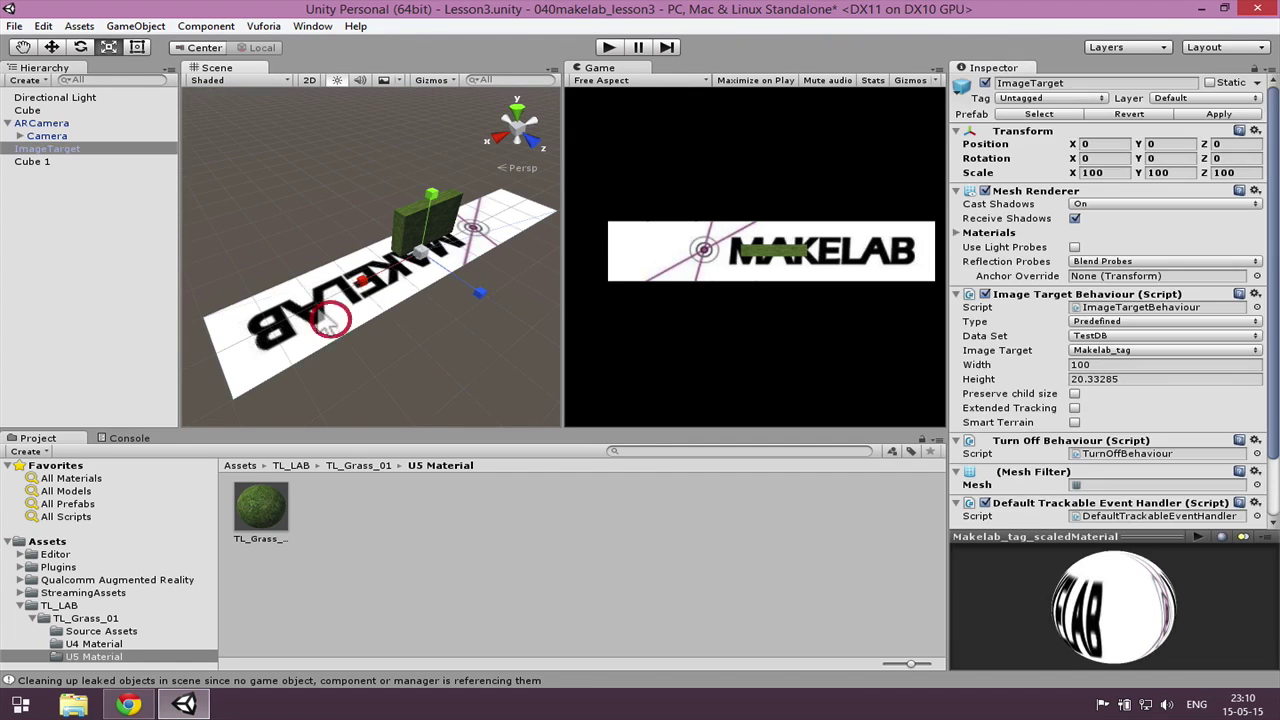
pyautogui.click(436, 207)
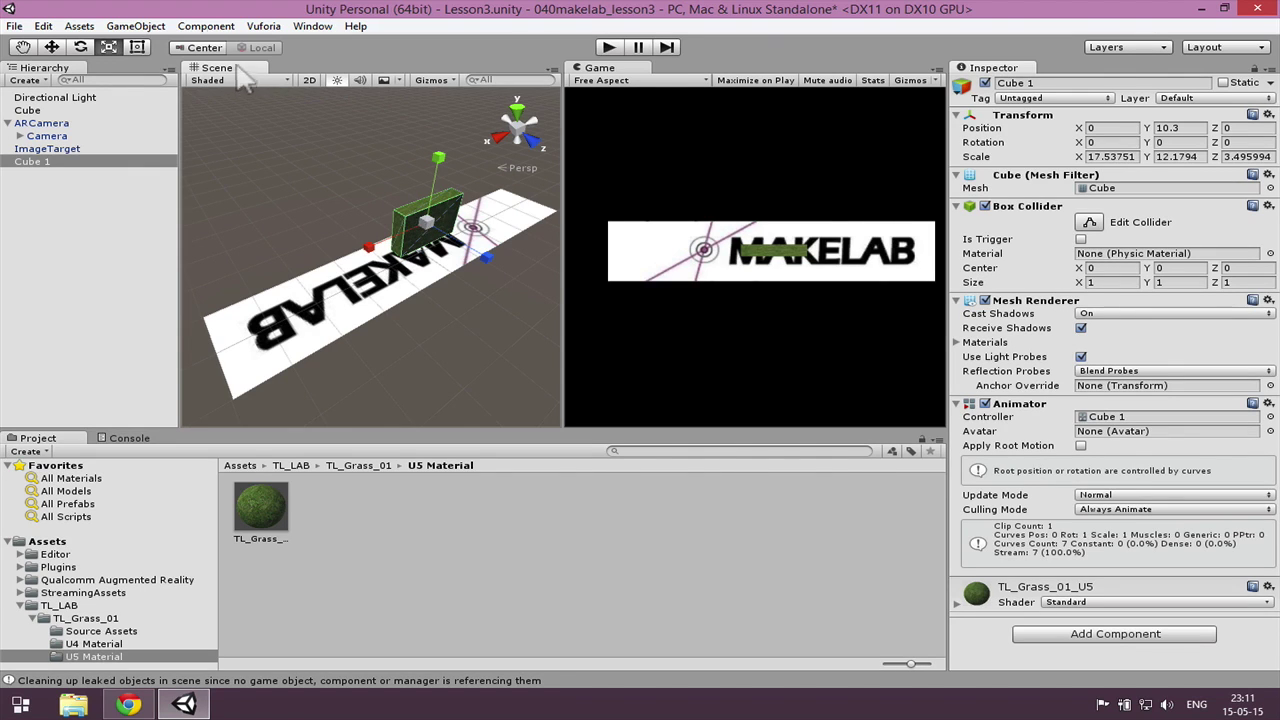
pyautogui.click(206, 26)
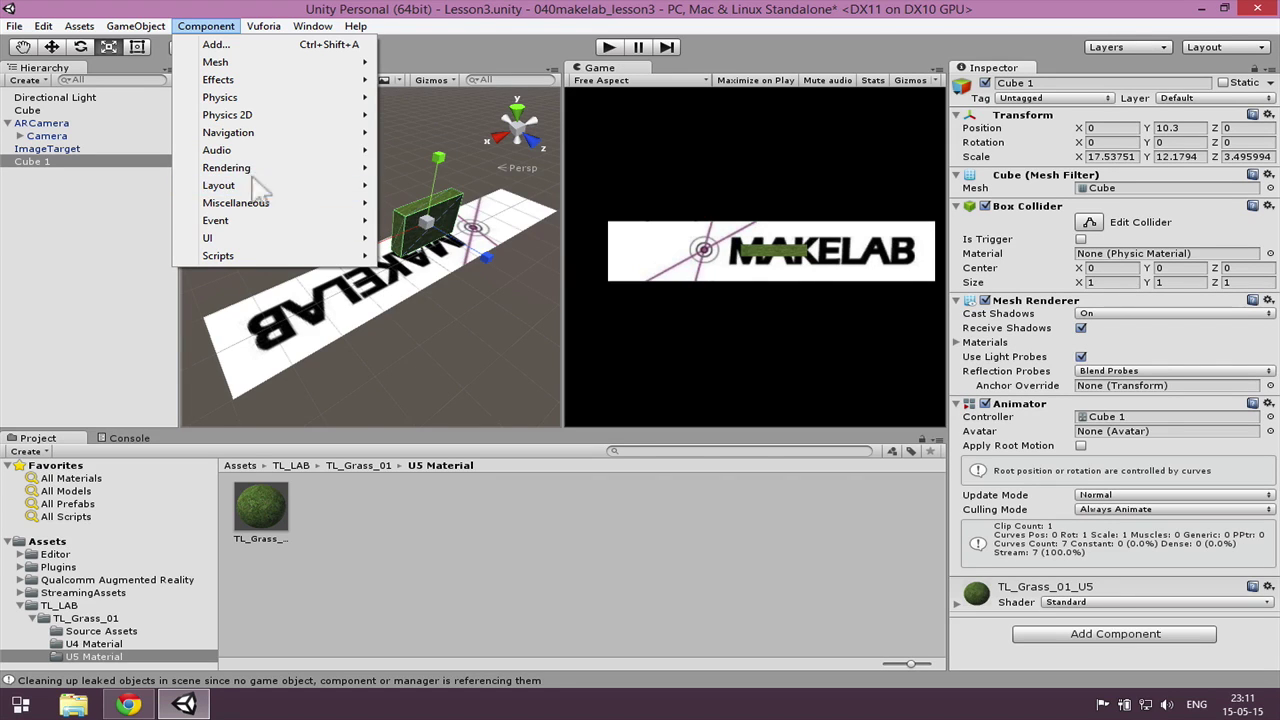
pyautogui.moveTo(262, 172)
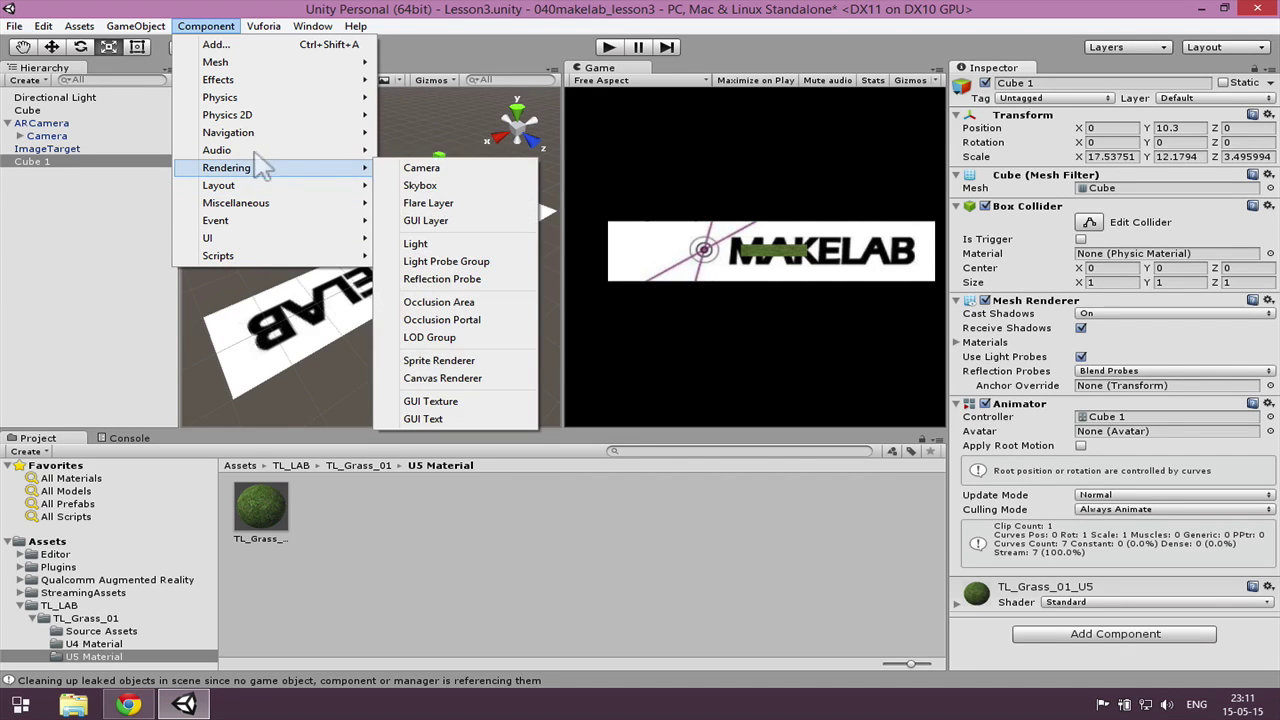
pyautogui.moveTo(355, 150)
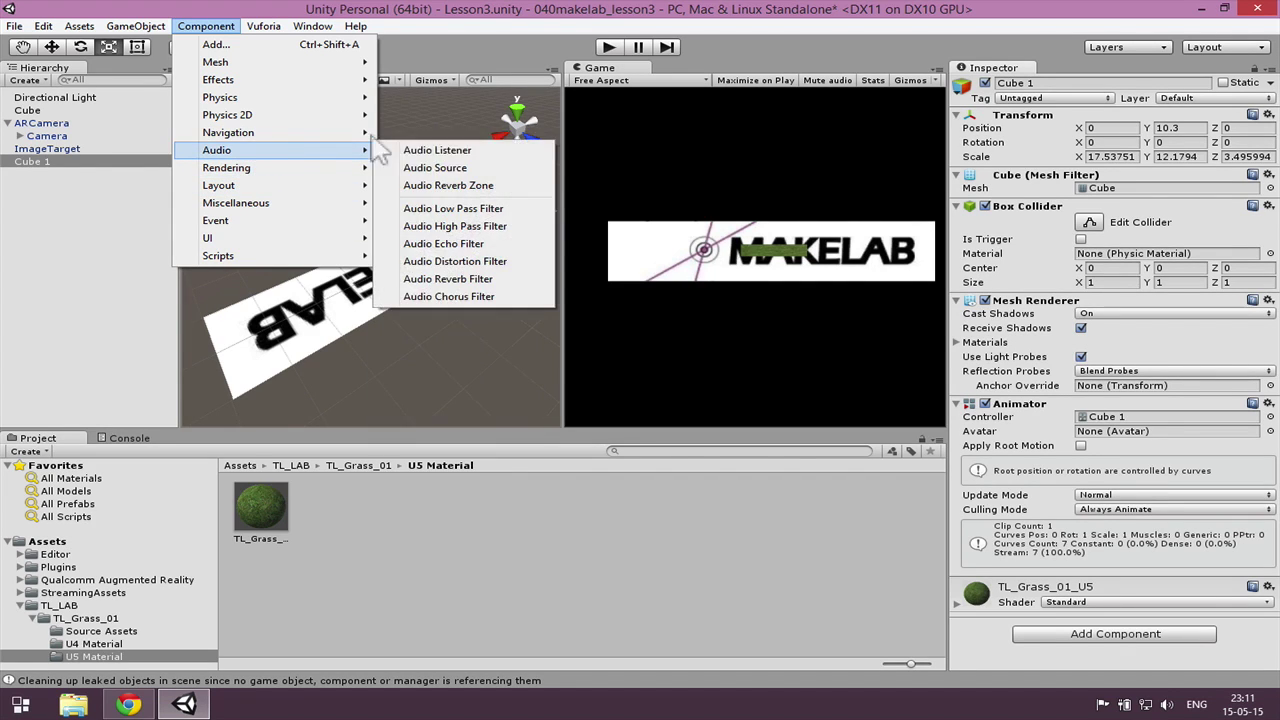
pyautogui.click(440, 168)
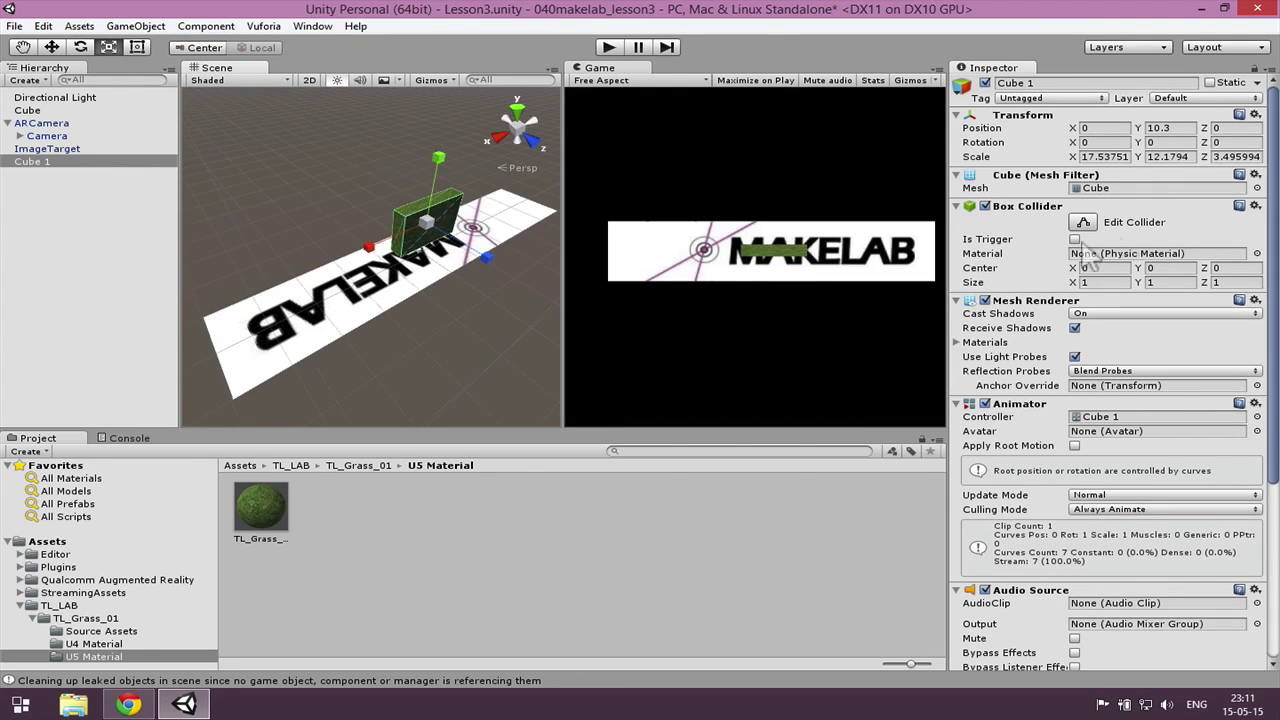
# Examine the audio clip choices for Cube 1's Audio Source and the options for importing a new asset, without choosing anything
pyautogui.scroll(-5, 1262, 268)
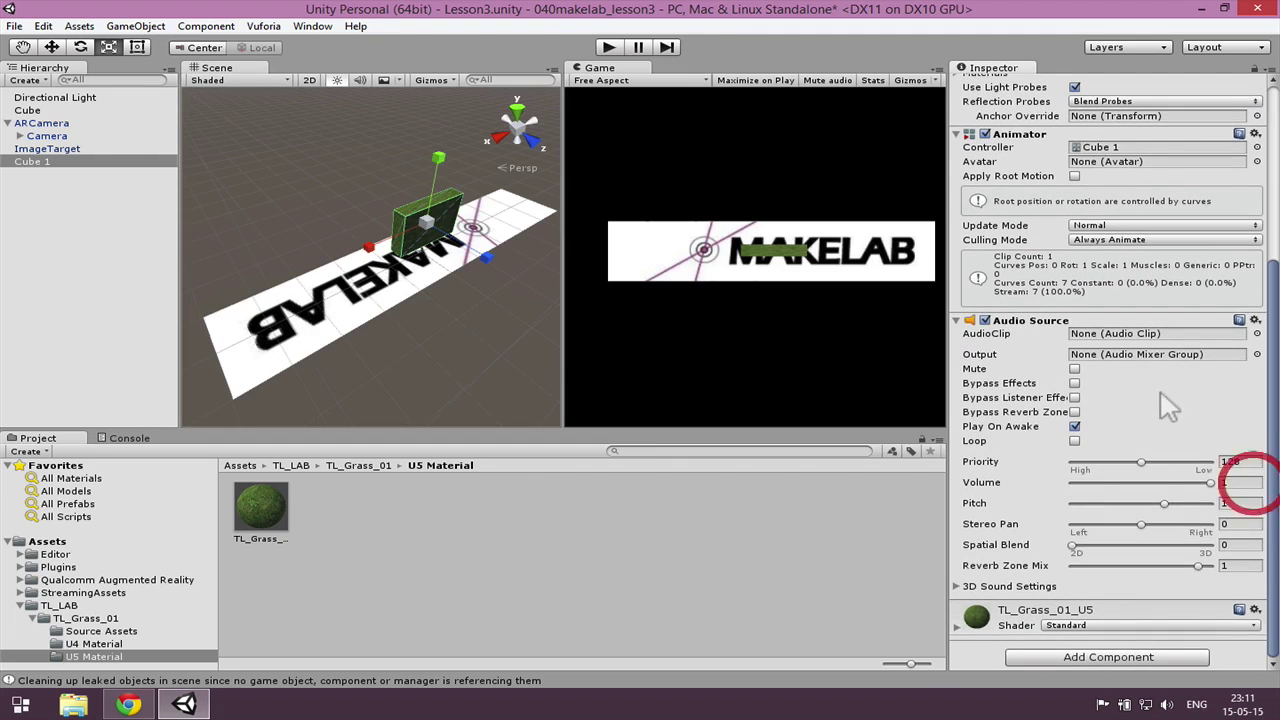
pyautogui.click(1257, 334)
pyautogui.click(175, 12)
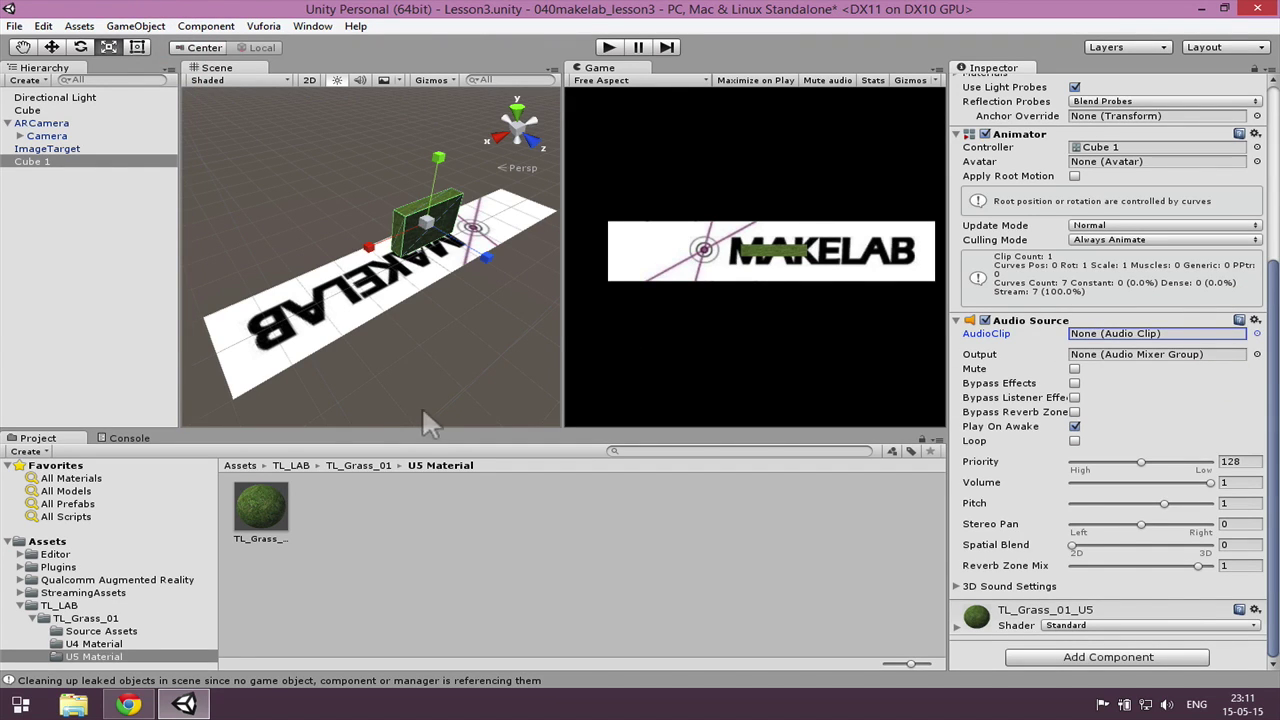
pyautogui.click(79, 26)
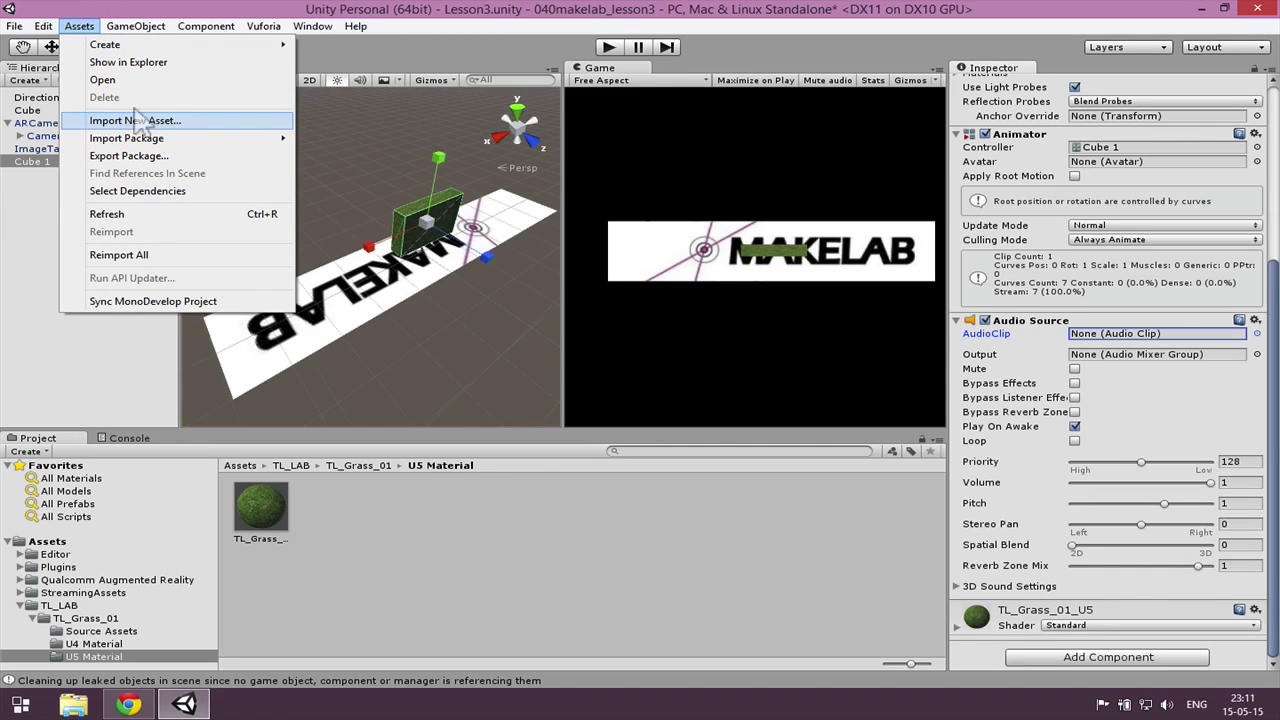
pyautogui.click(200, 380)
pyautogui.click(480, 545)
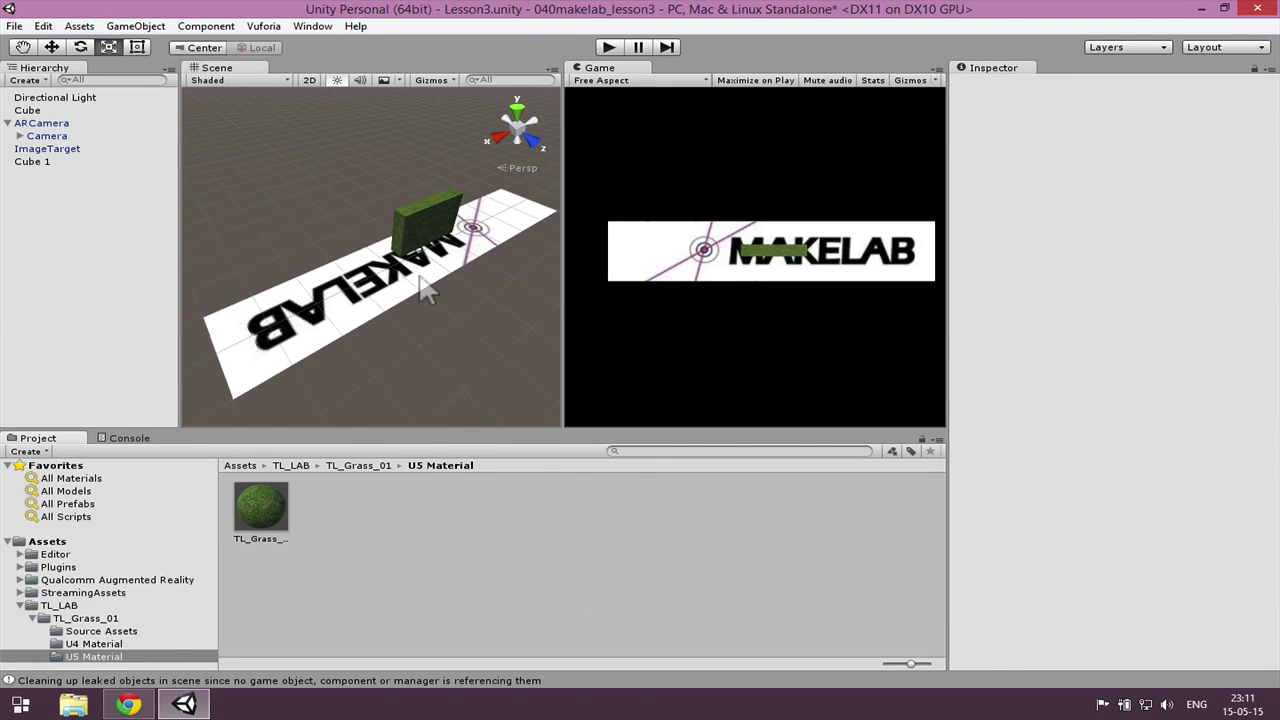
pyautogui.click(421, 204)
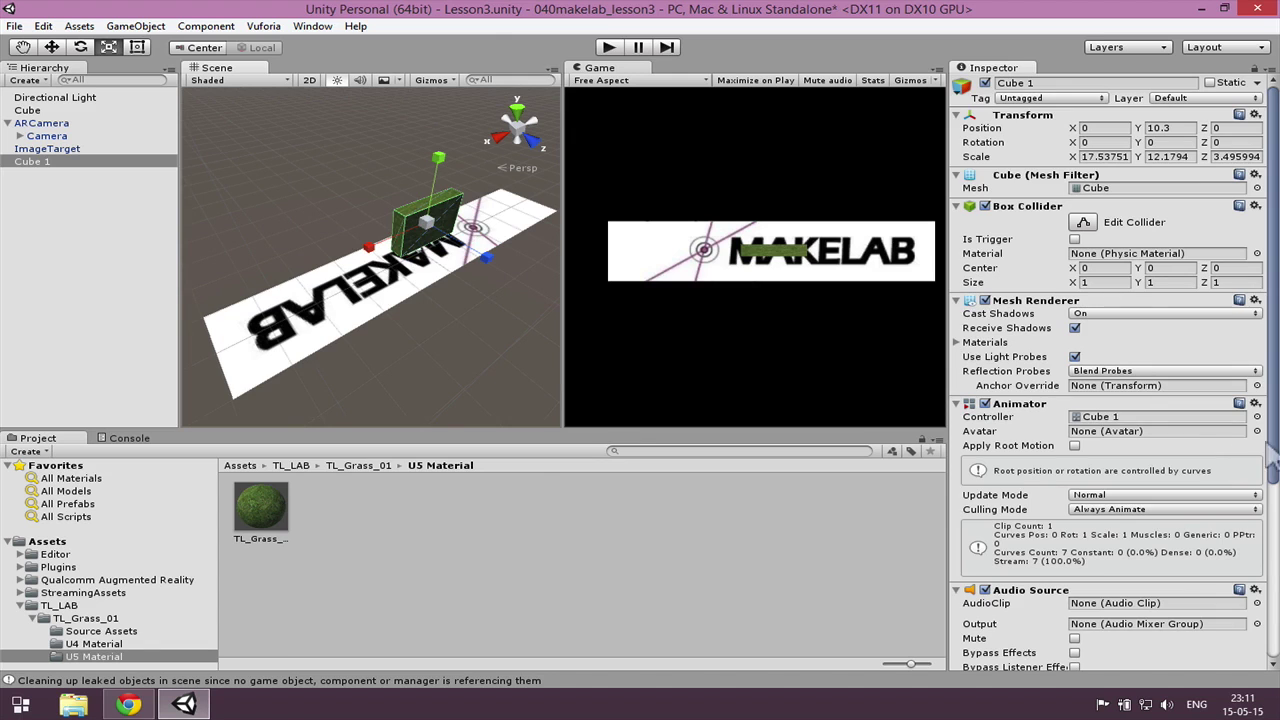
pyautogui.scroll(-5, 1262, 458)
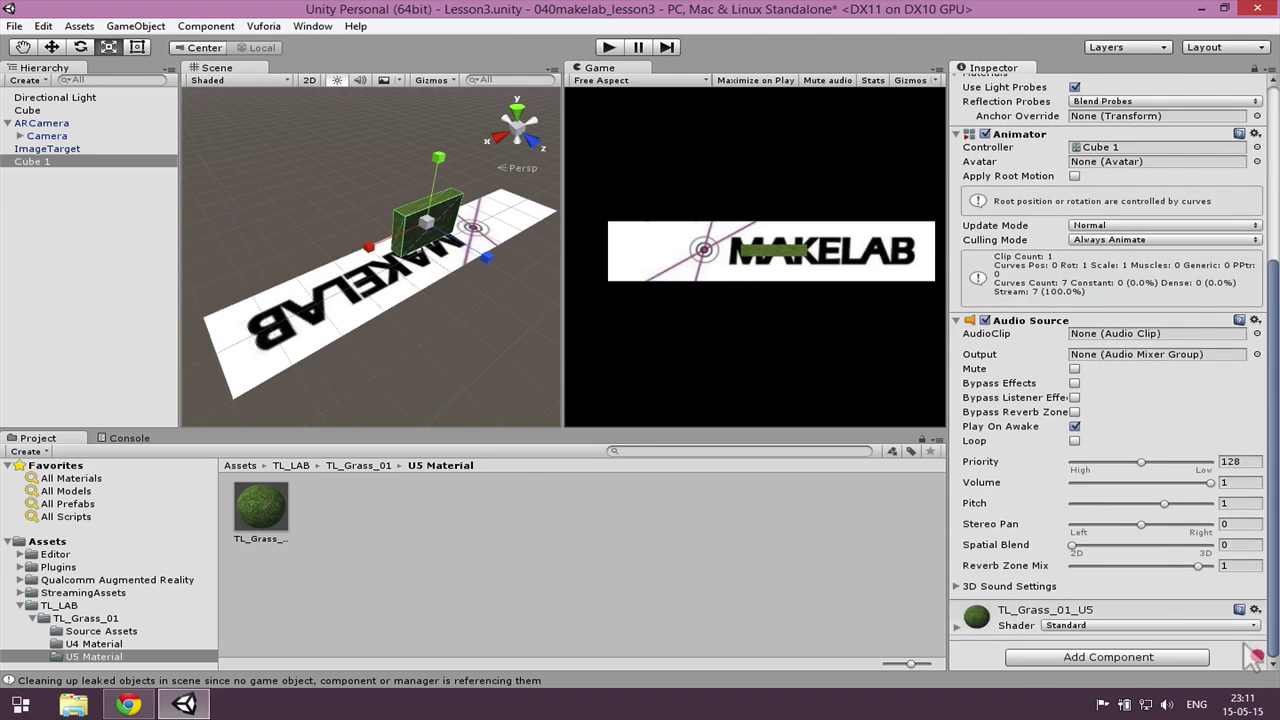
pyautogui.click(1256, 333)
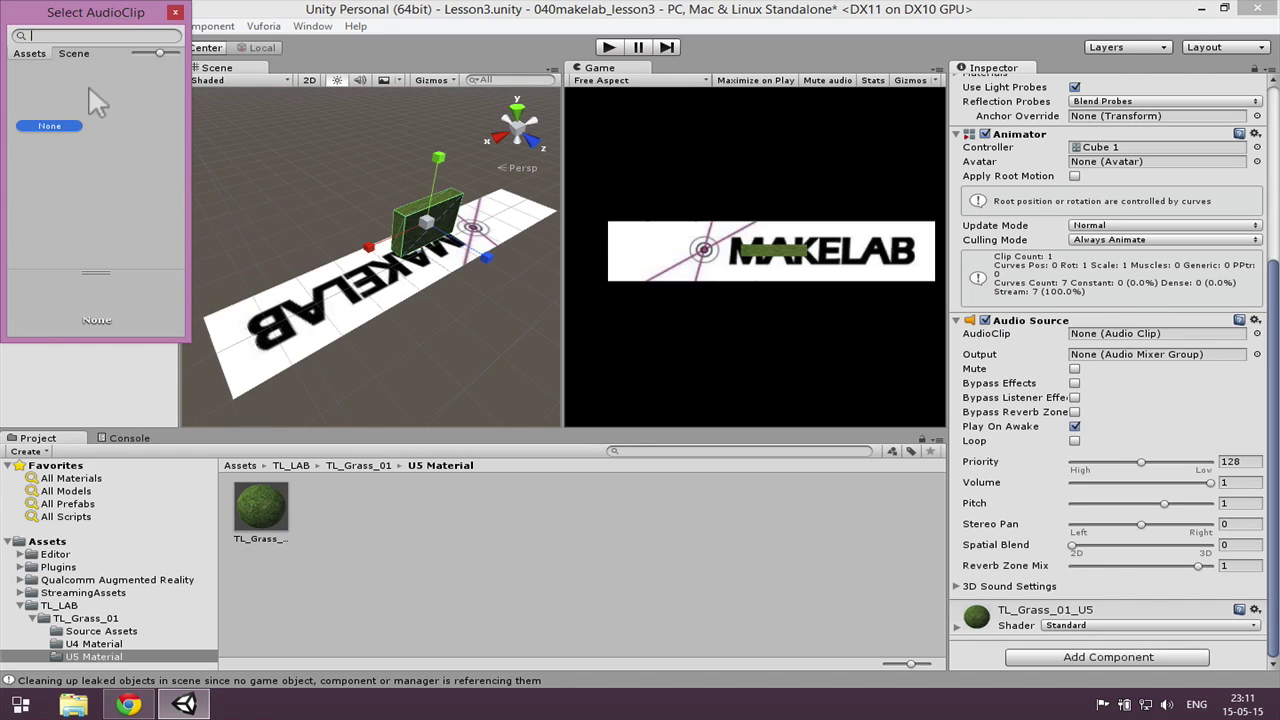
pyautogui.click(175, 12)
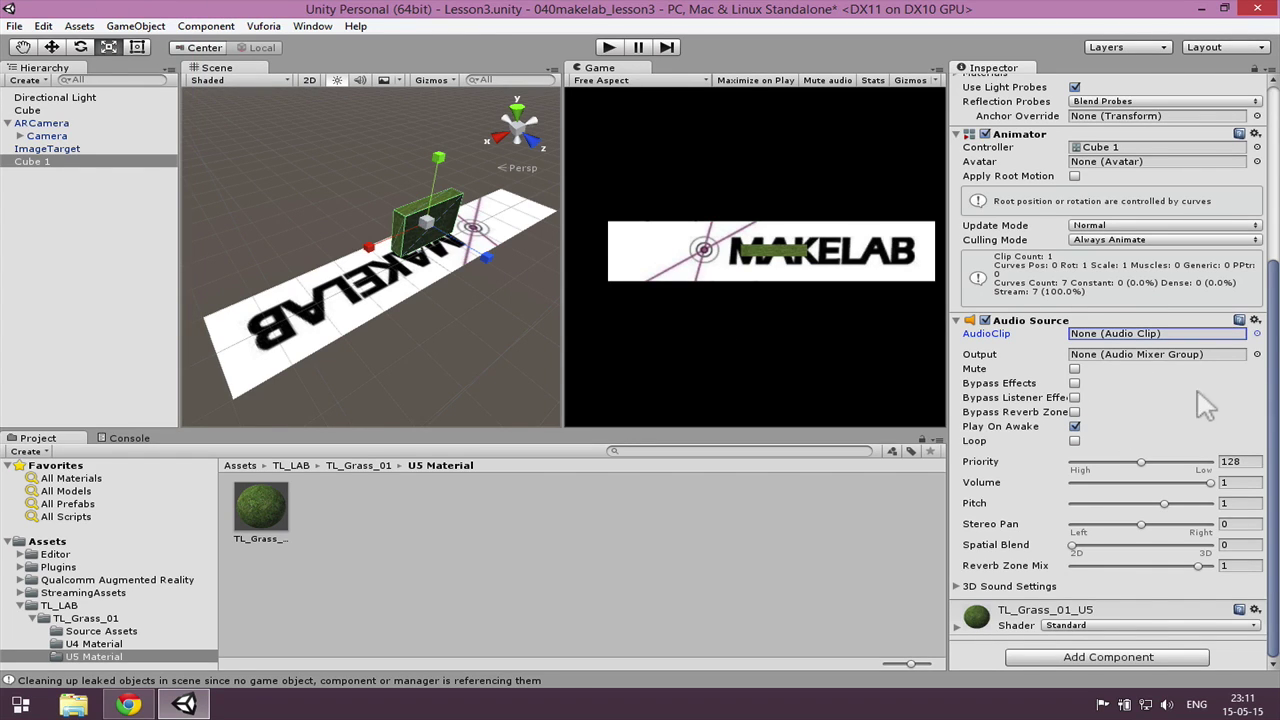
# Enable Loop on Cube 1's Audio Source, keep Play On Awake enabled, and expand the 3D Sound Settings to review the rolloff curve
pyautogui.click(1074, 426)
pyautogui.click(1073, 441)
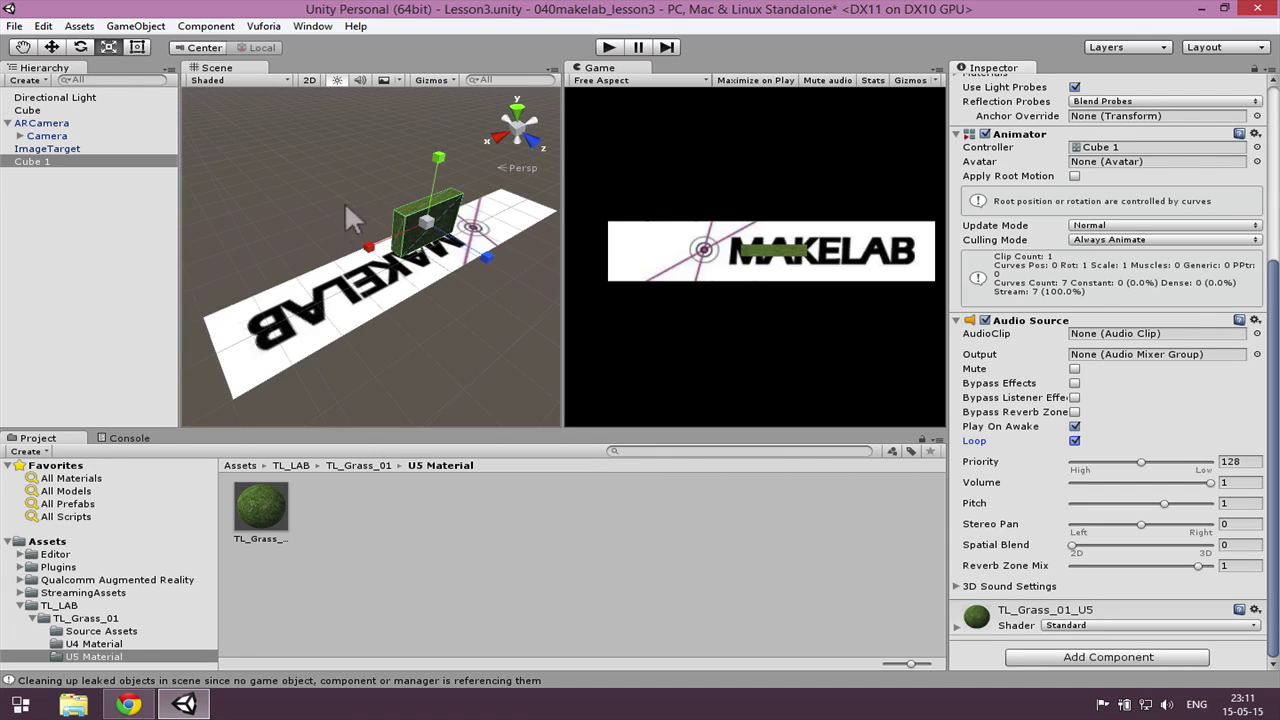
pyautogui.click(956, 587)
pyautogui.scroll(-5, 1128, 503)
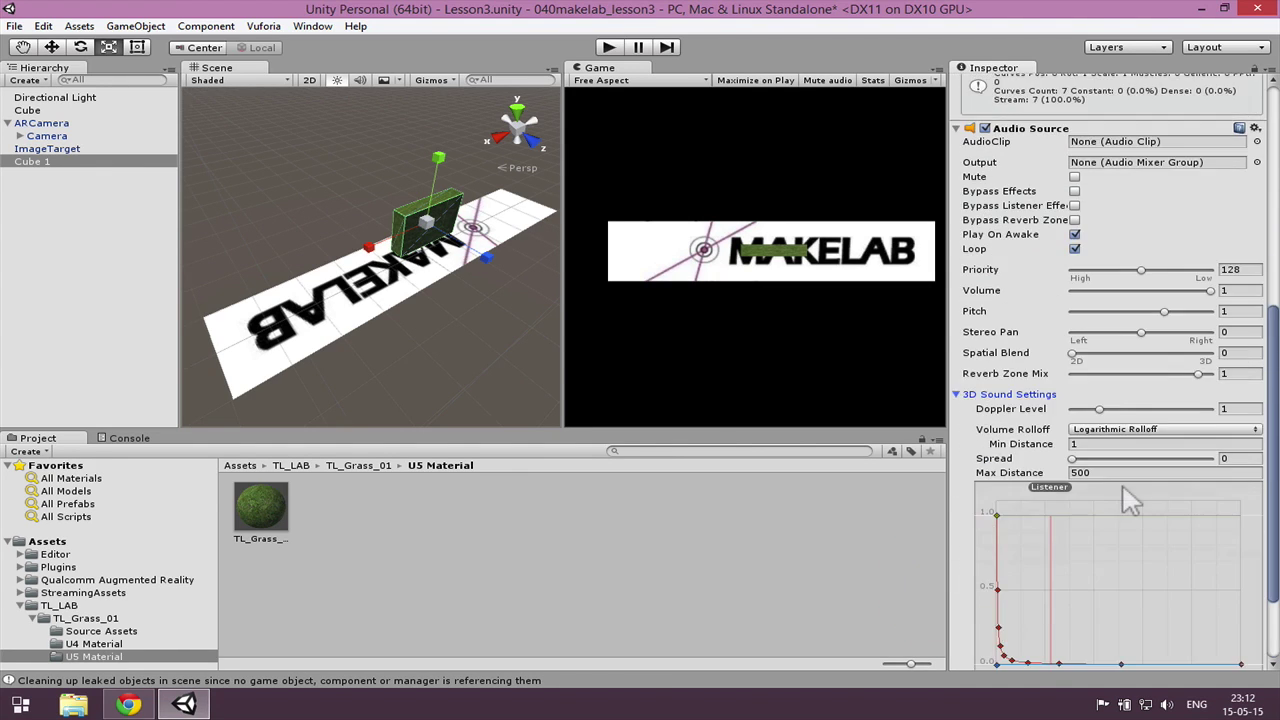
pyautogui.scroll(-1, 1128, 503)
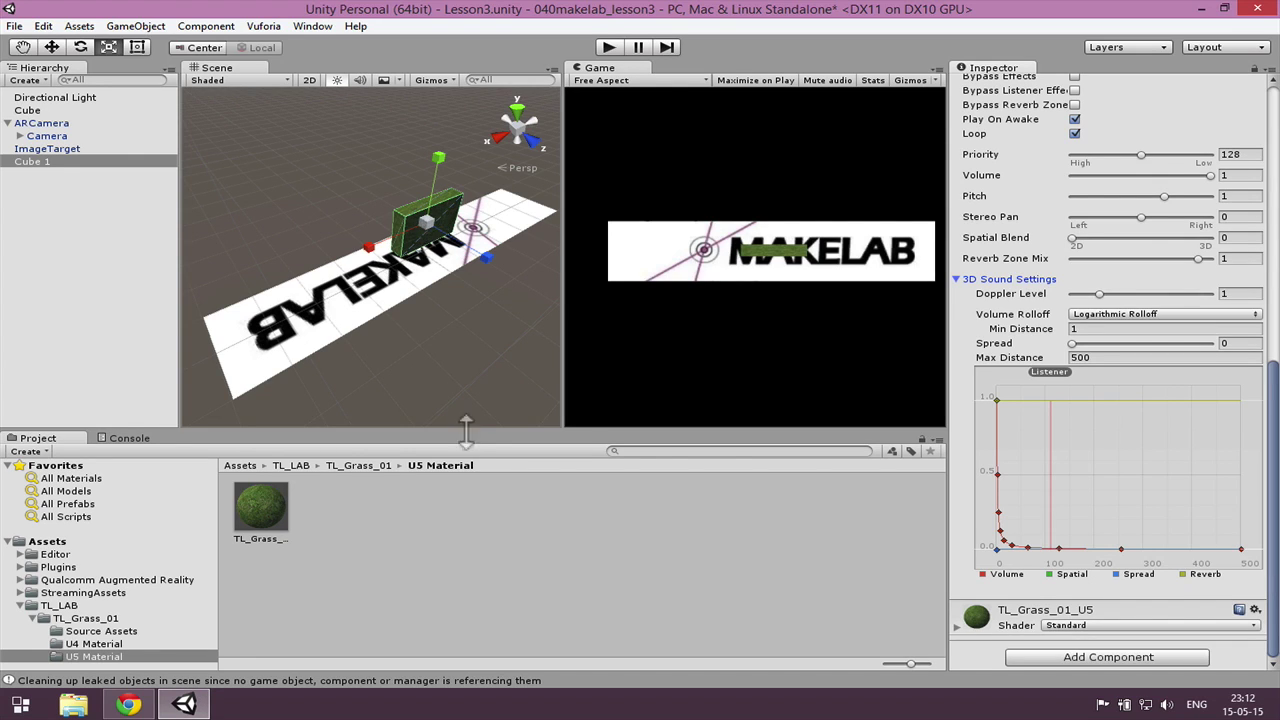
# Look through the ImageTarget and ARCamera settings, and enable Extended Tracking in ImageTarget's Image Target Behaviour
pyautogui.click(338, 300)
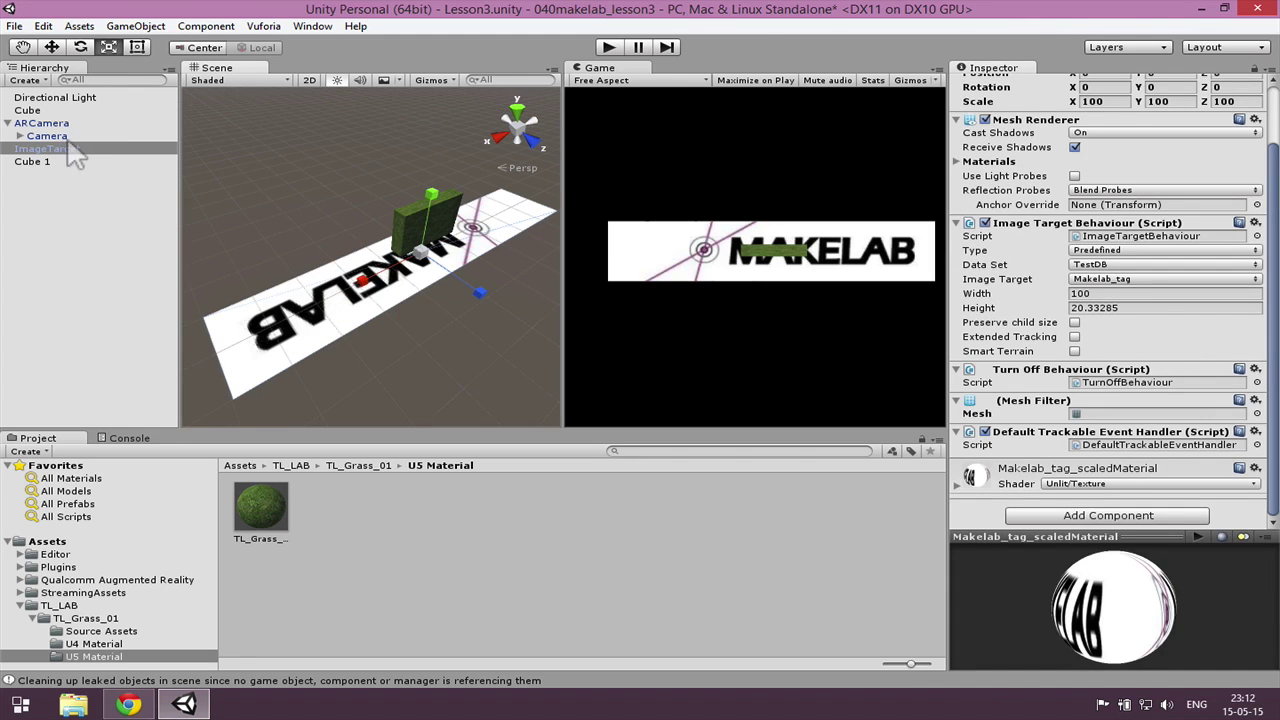
pyautogui.moveTo(1272, 262); pyautogui.dragTo(1272, 160)
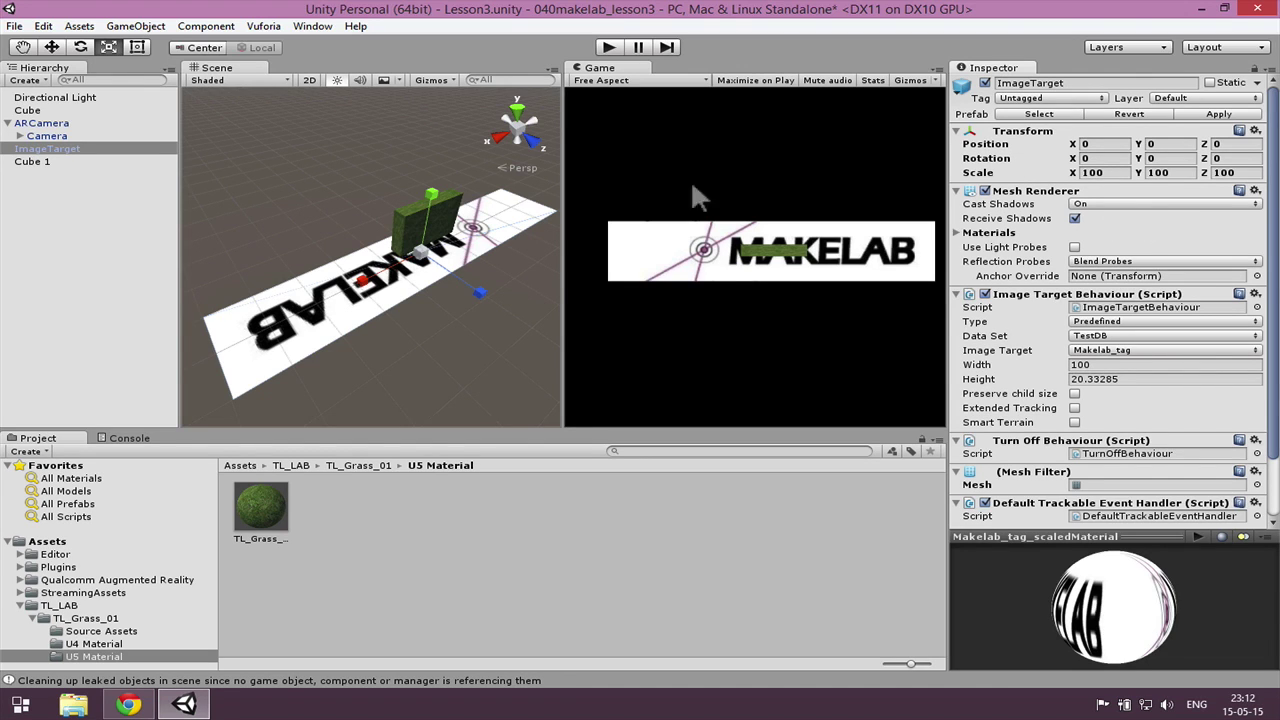
pyautogui.click(74, 123)
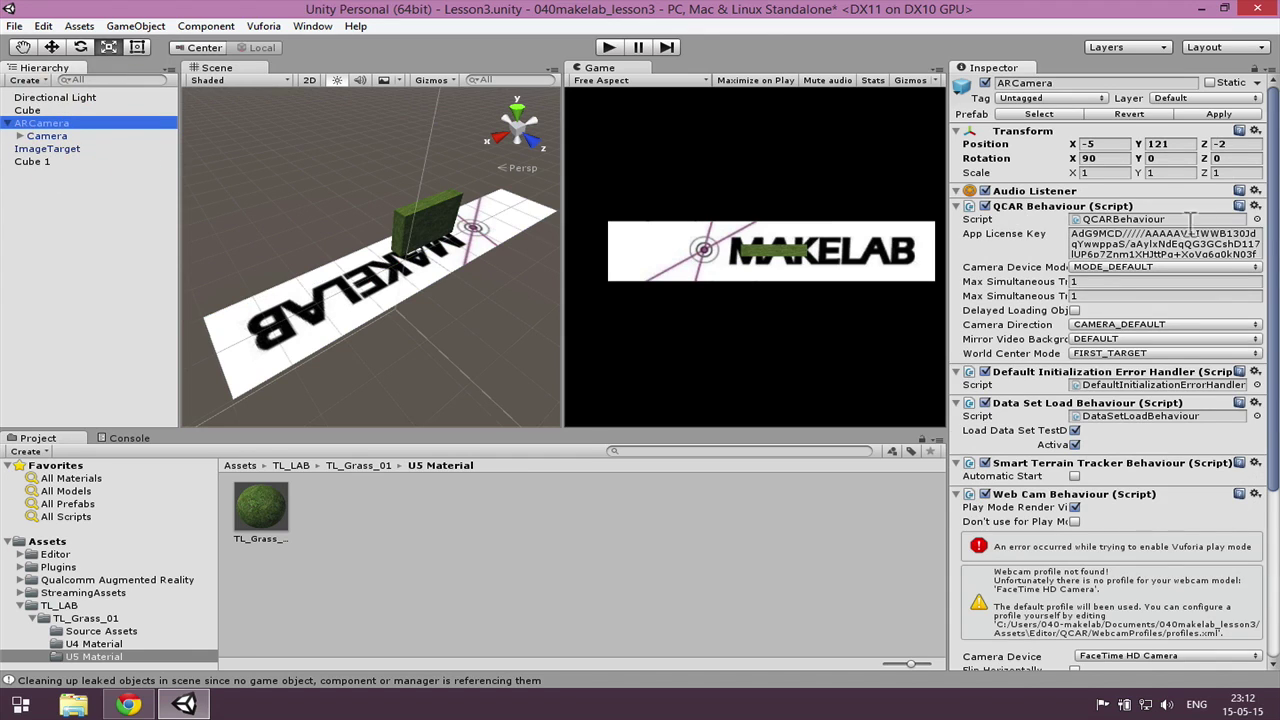
pyautogui.moveTo(1265, 233); pyautogui.dragTo(1268, 238)
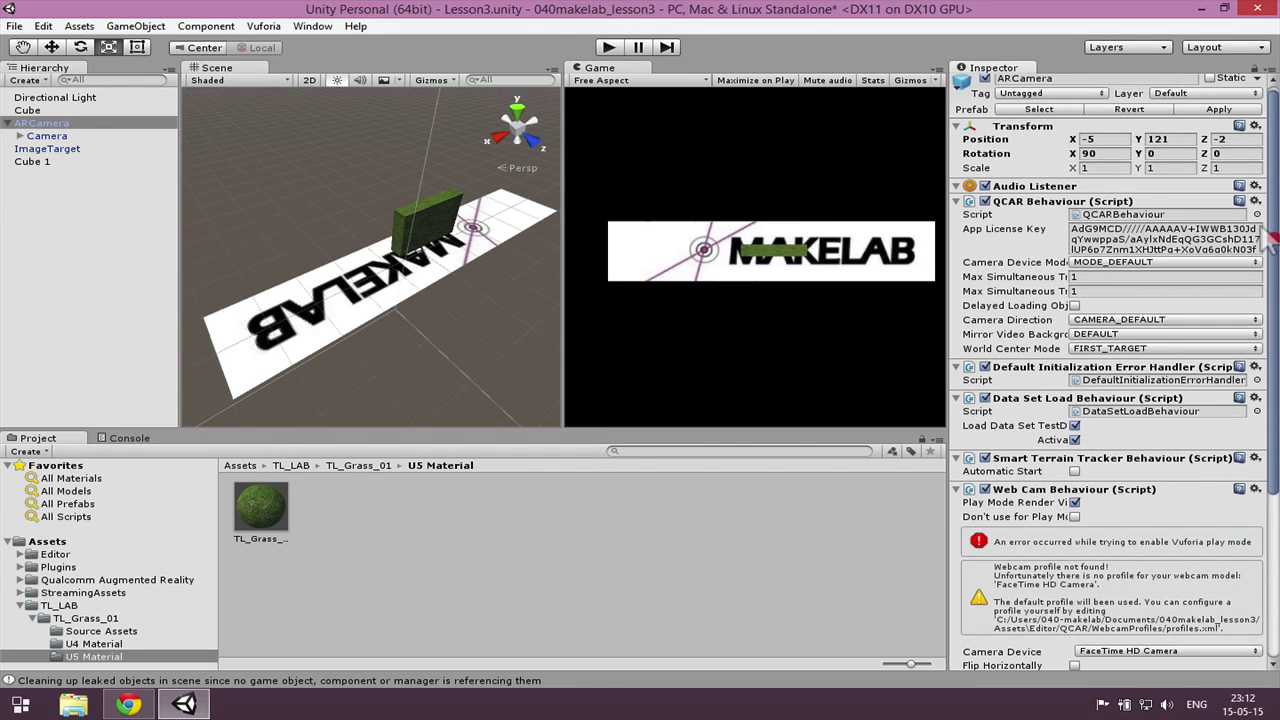
pyautogui.moveTo(1270, 180); pyautogui.dragTo(1268, 215)
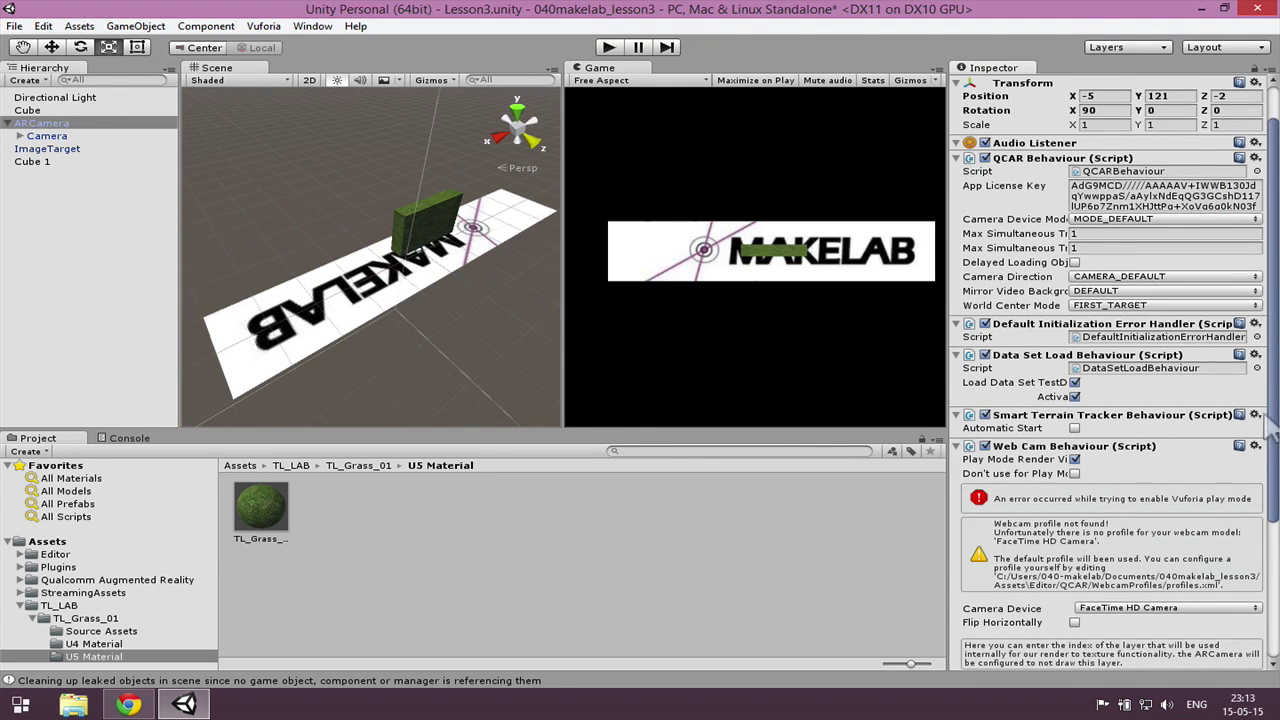
pyautogui.click(47, 148)
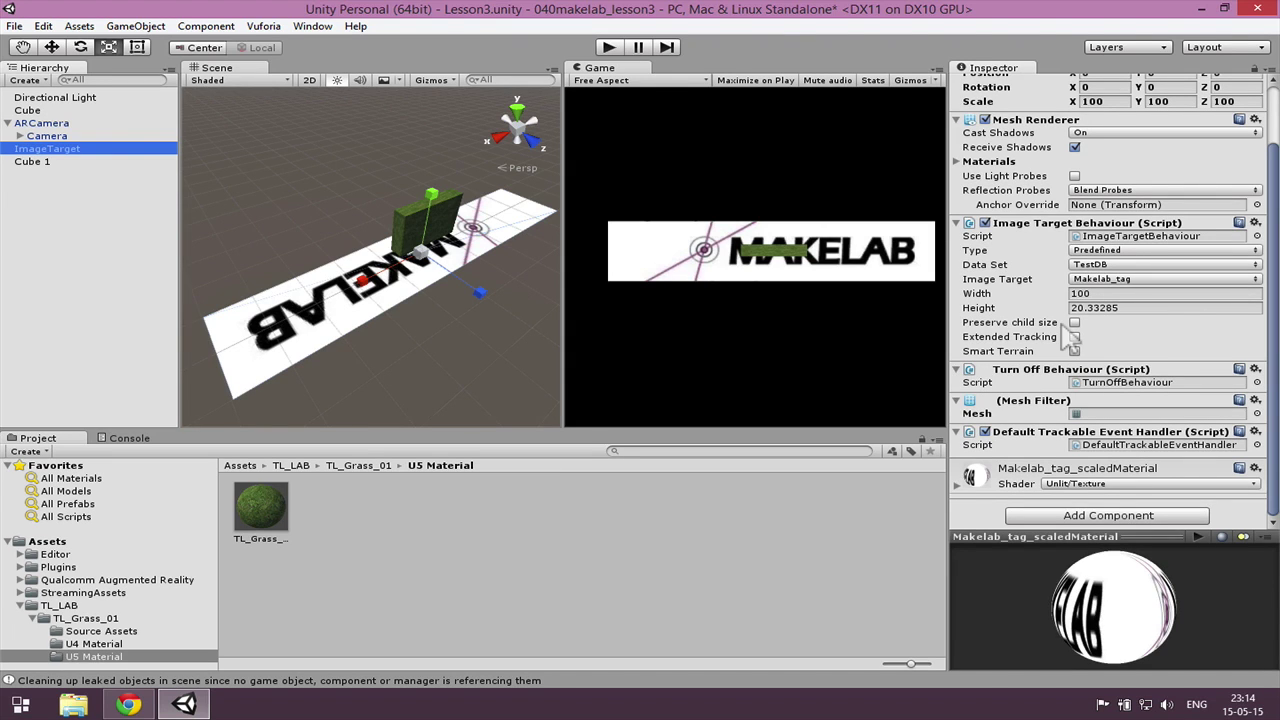
pyautogui.click(62, 122)
pyautogui.click(62, 148)
pyautogui.click(1074, 337)
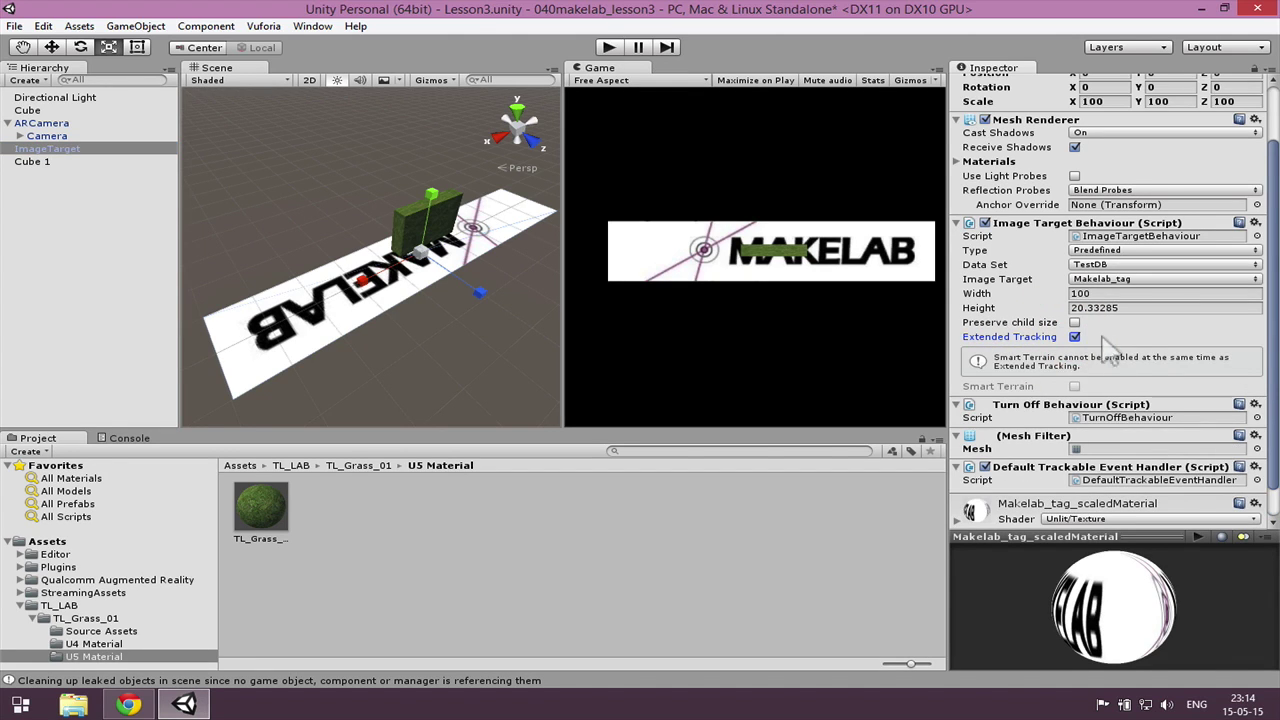